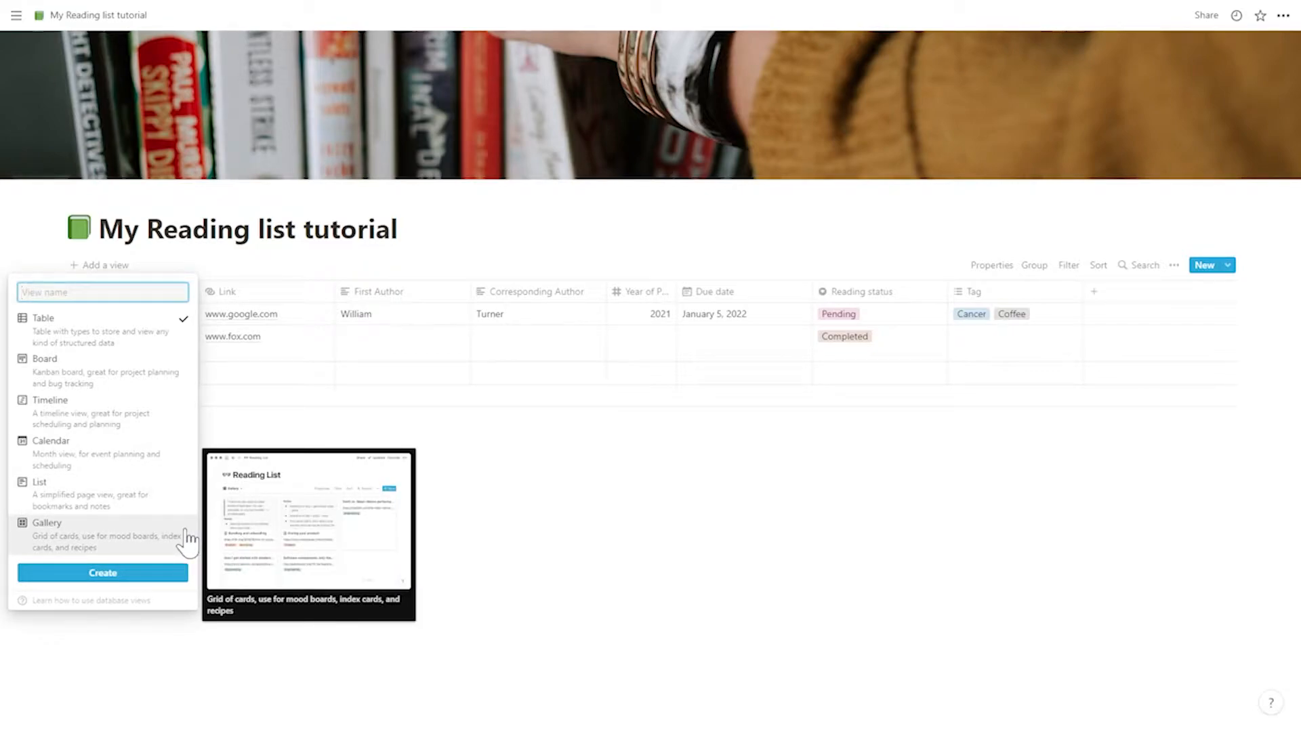
- Add a Board view named "New board view" to the reading list database and look over the list of views
click(387, 483)
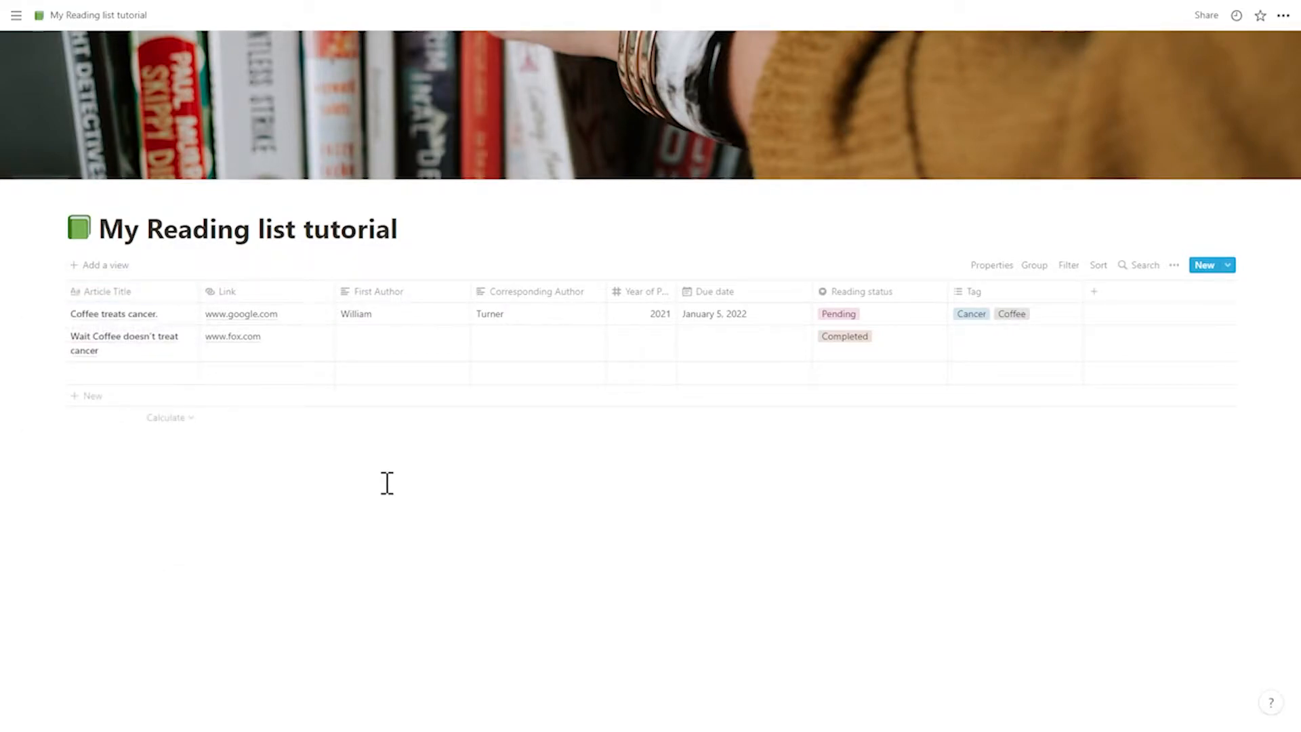
click(97, 265)
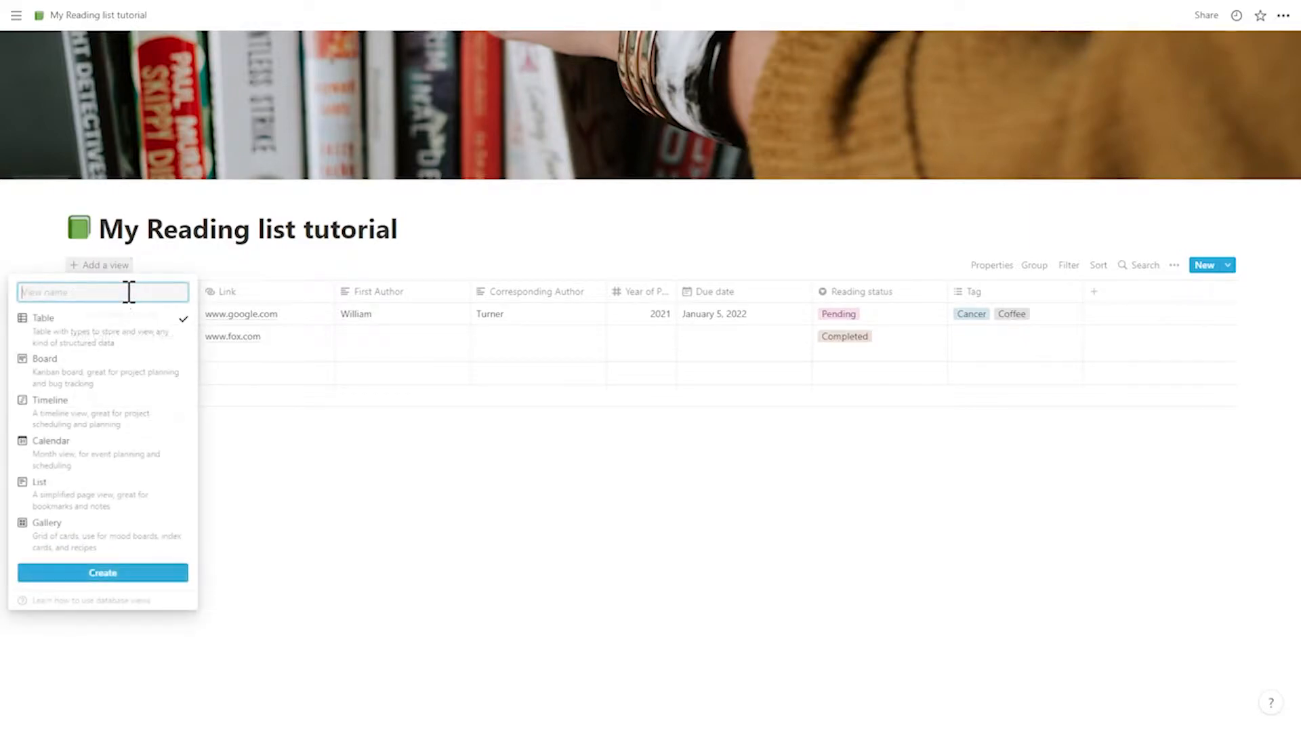
click(86, 380)
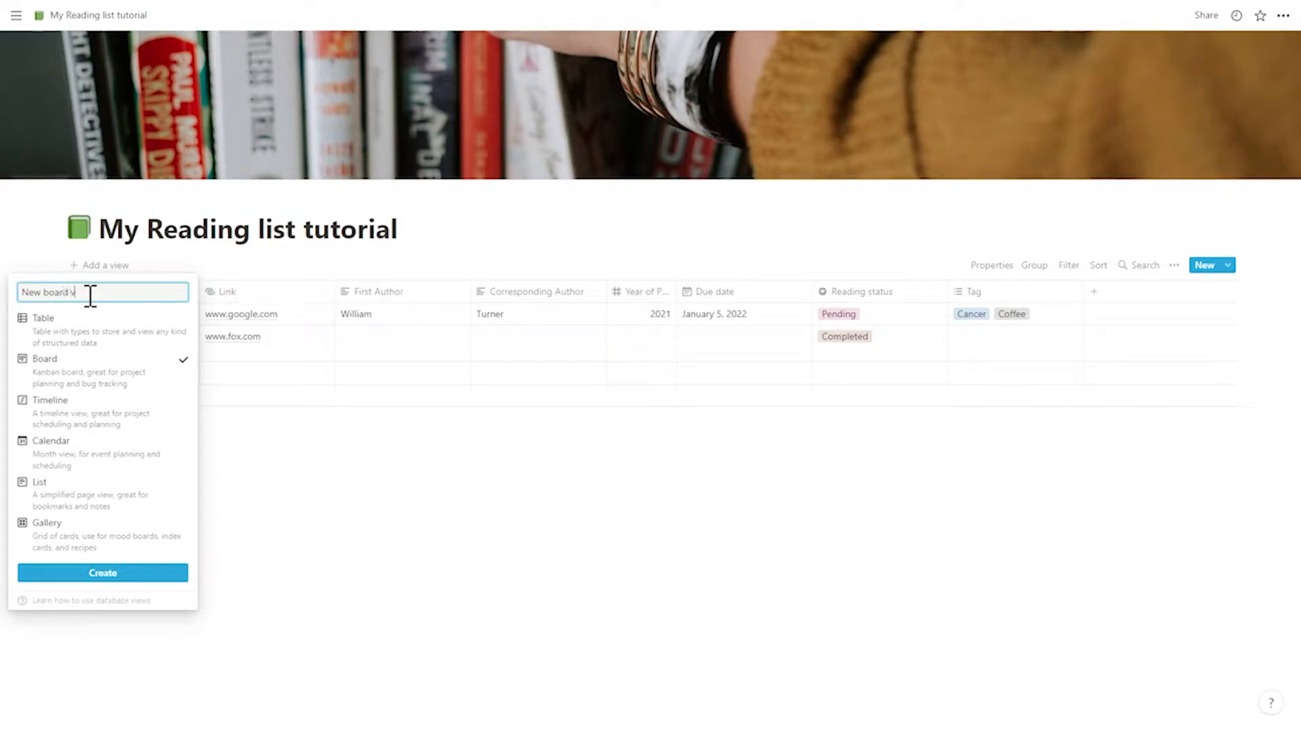
key(Return)
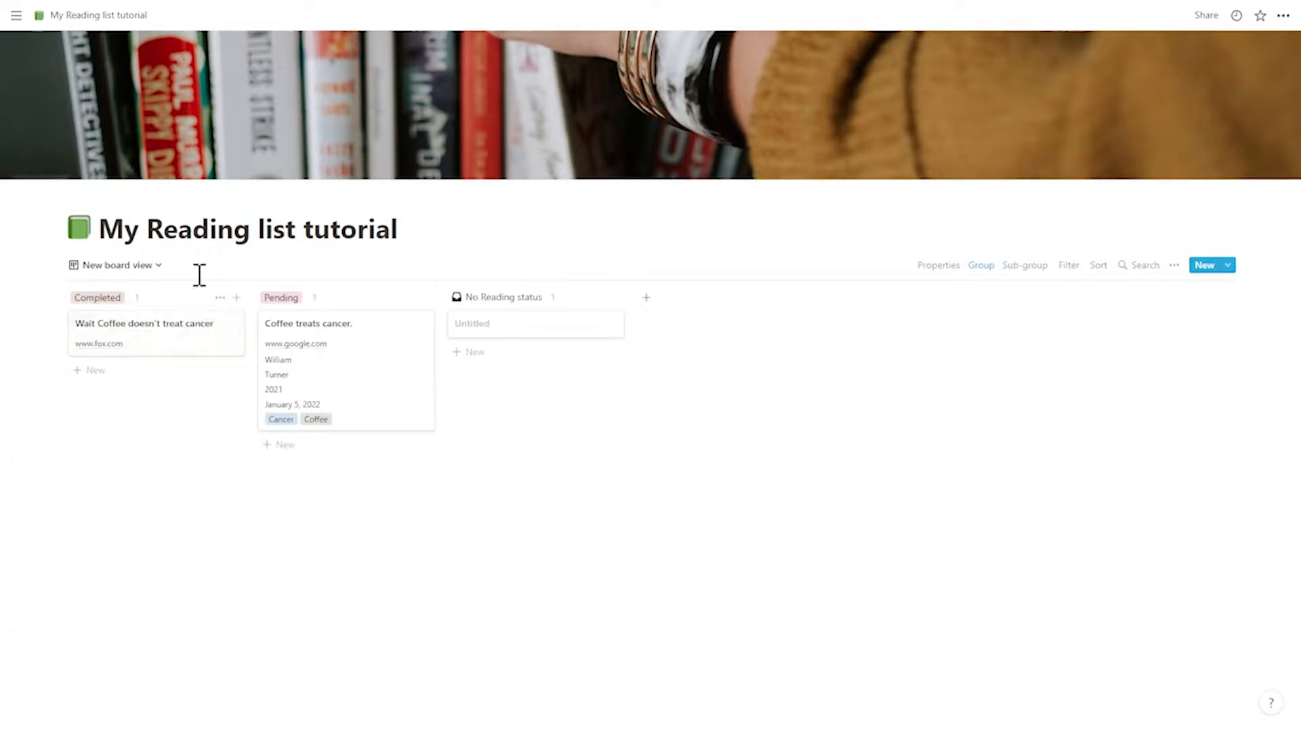
click(144, 267)
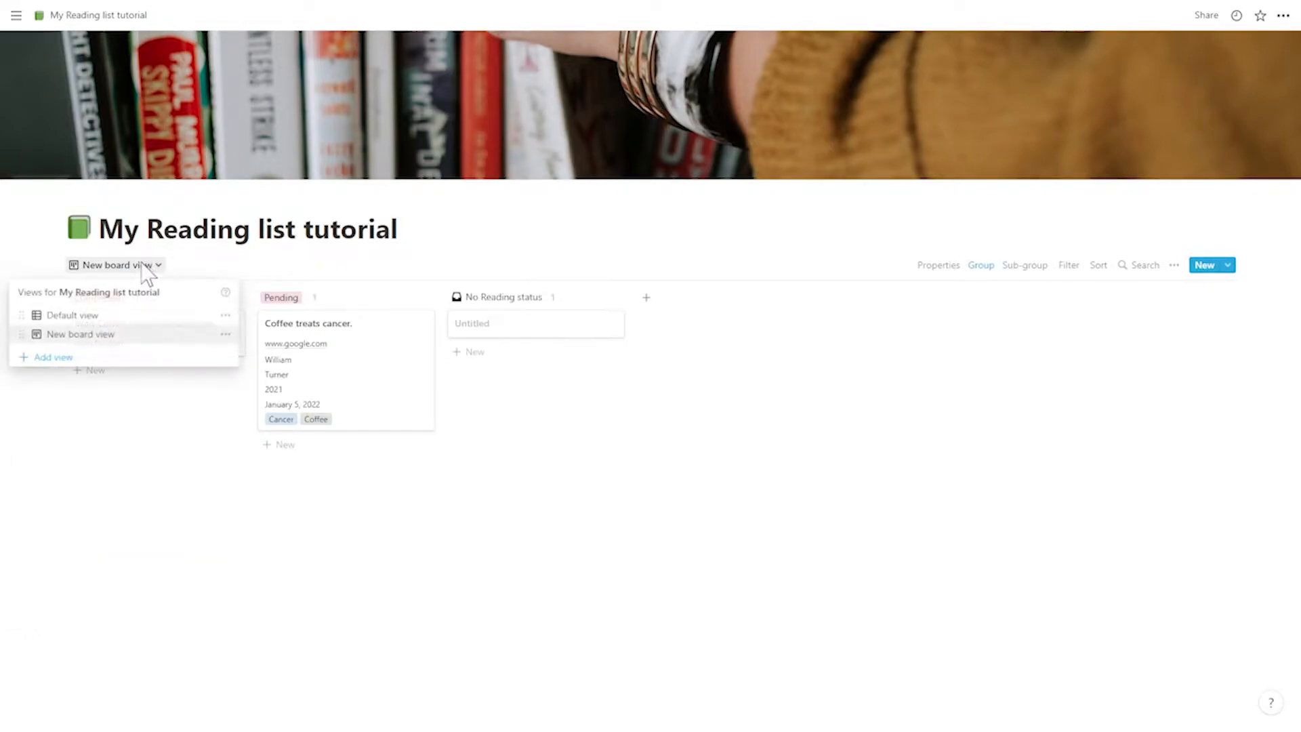
click(229, 268)
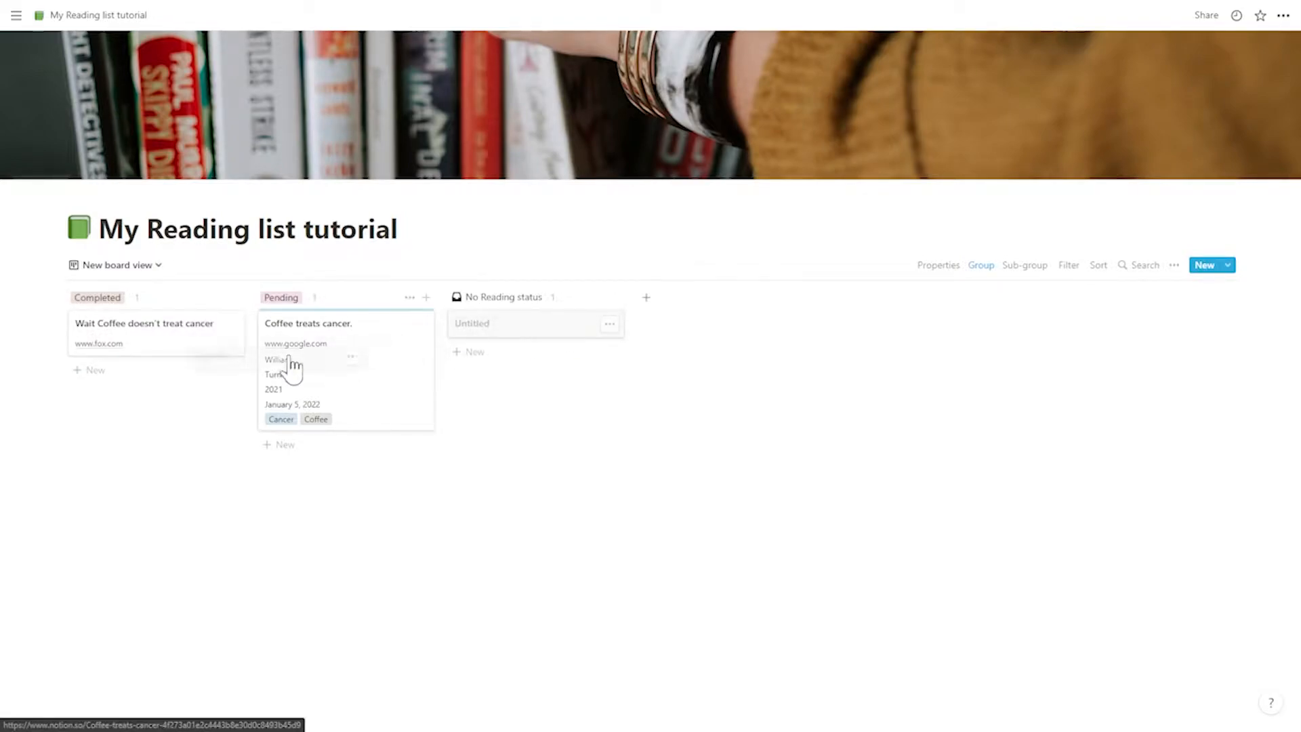
- Title the untitled card under No Reading status "A new paper I found today"
click(510, 330)
text(A new paper I found today)
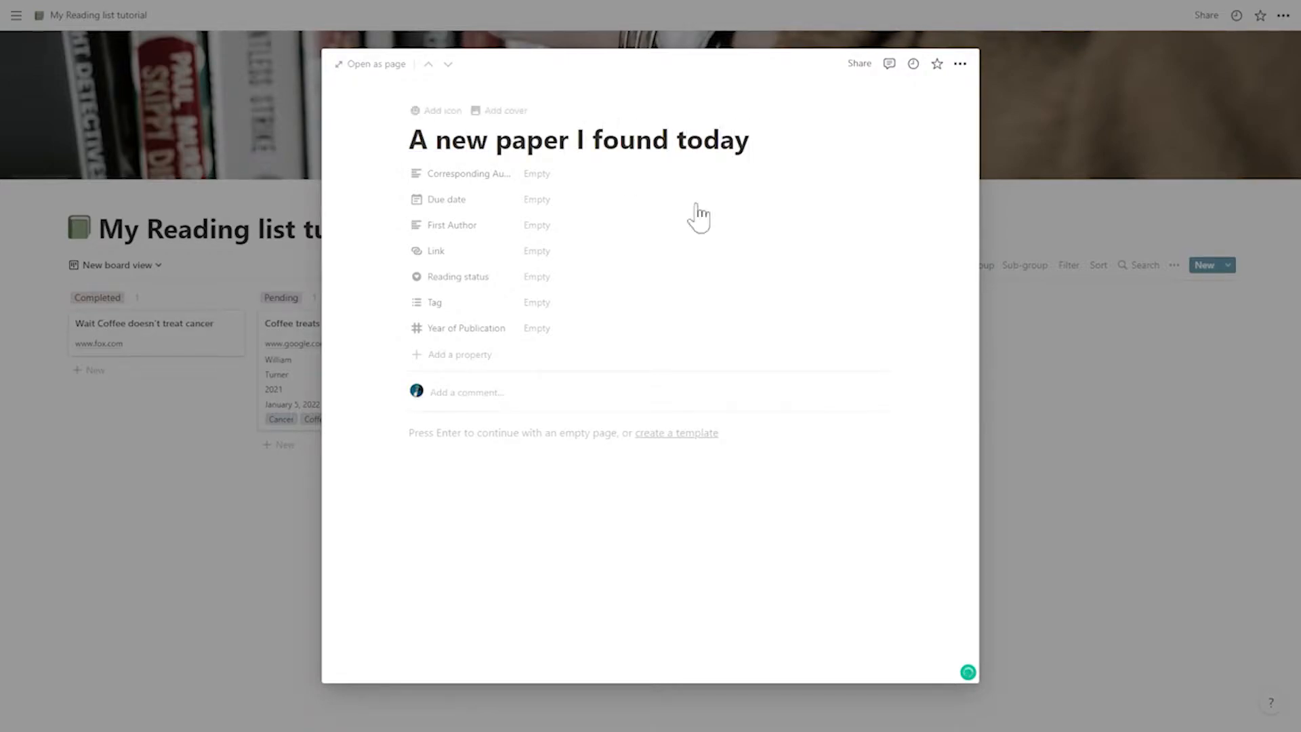
click(1051, 383)
- Move the new paper's card into Pending and place the Pending group before Completed
drag(544, 336, 341, 458)
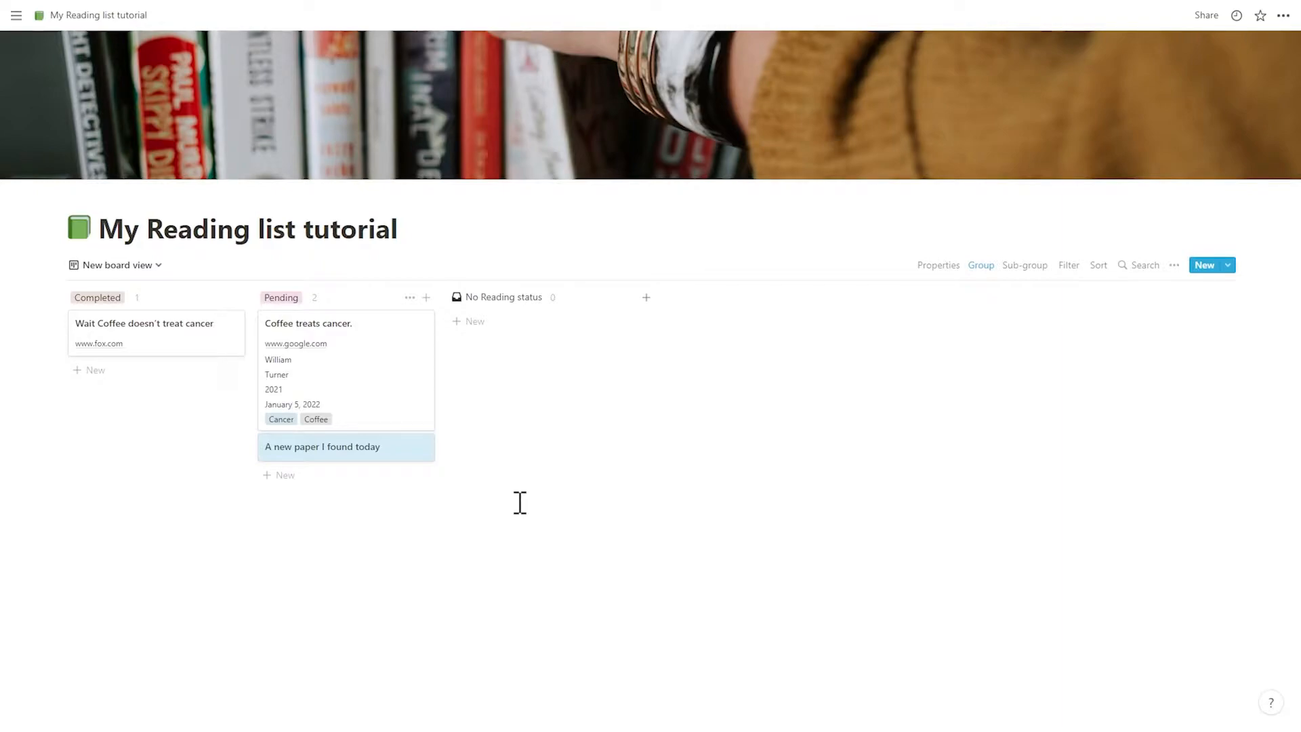
drag(280, 297, 95, 303)
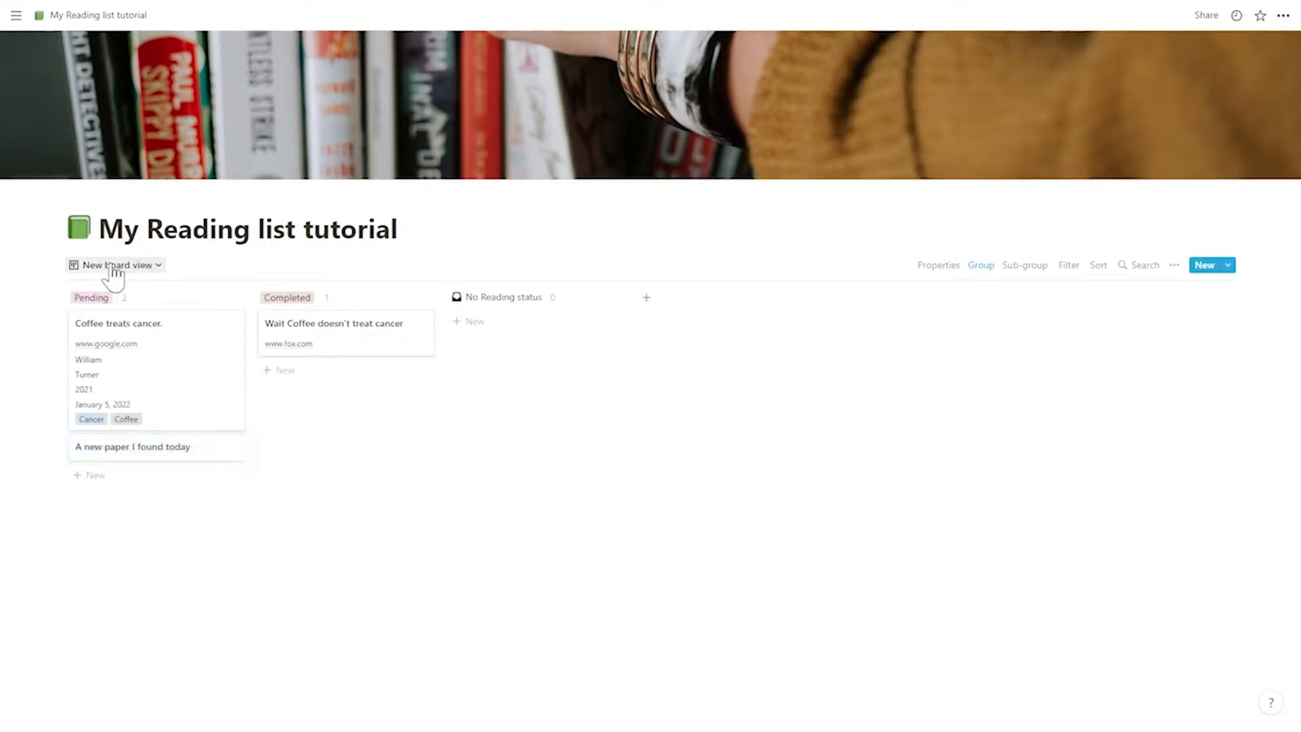
- Add a Timeline view to the reading list database without a custom name
click(114, 268)
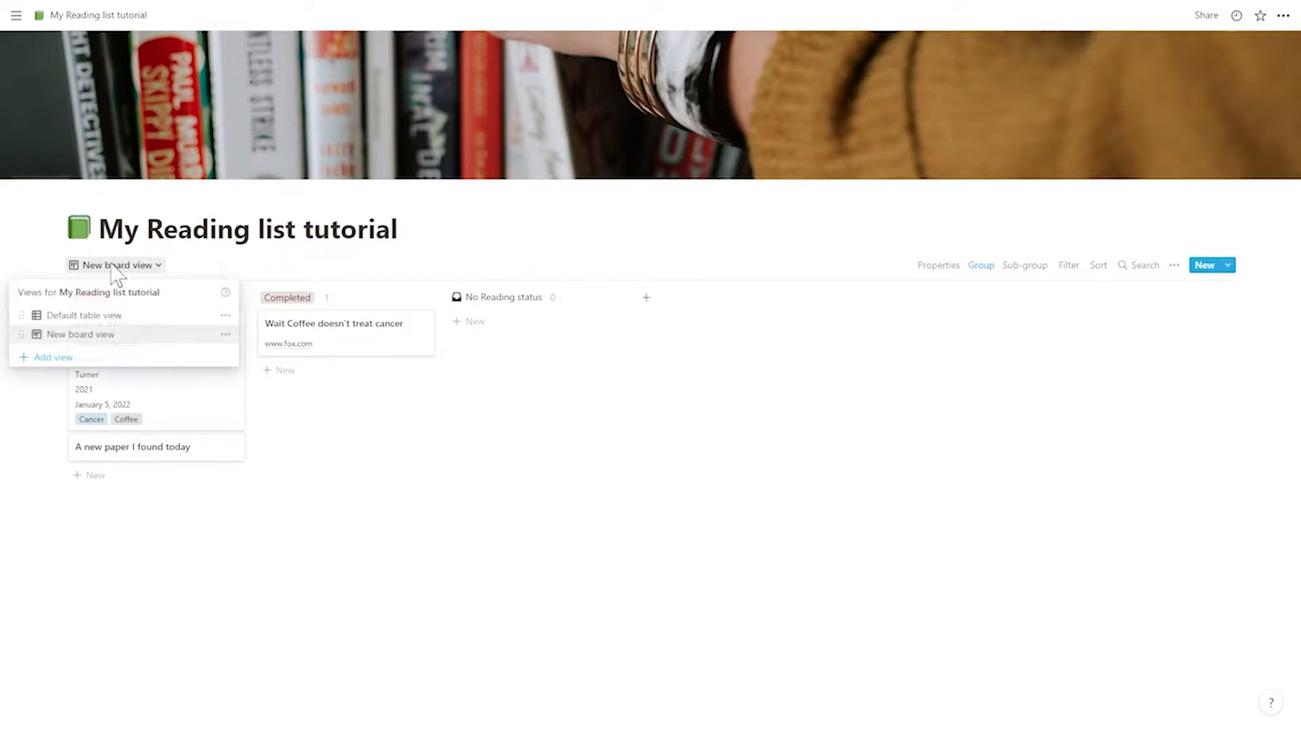
click(61, 356)
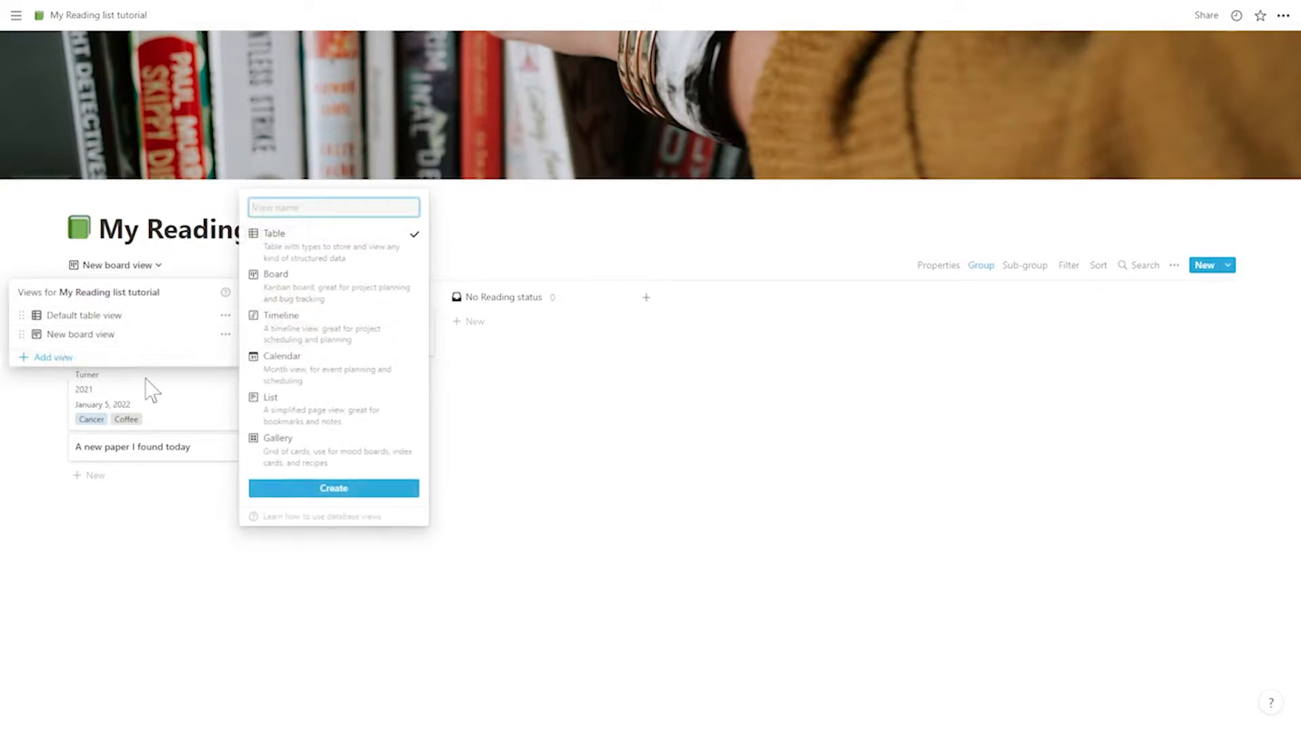
click(334, 343)
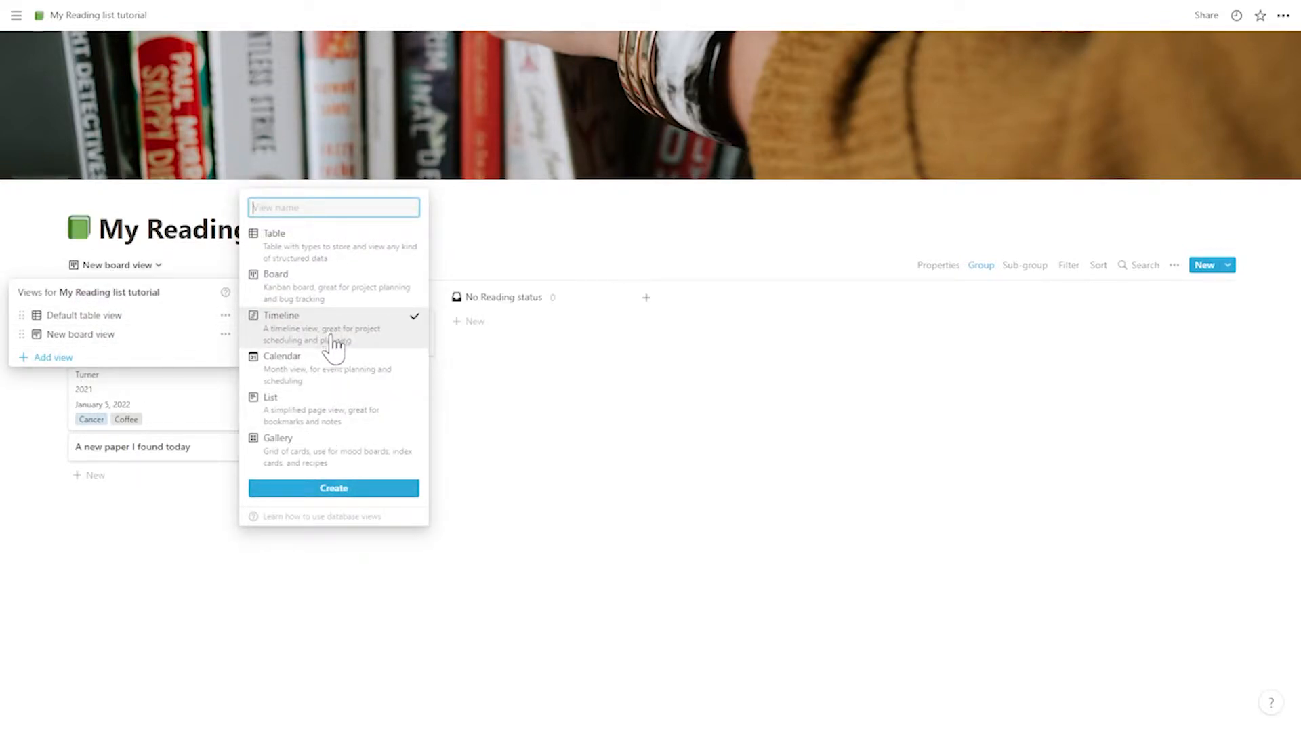
click(342, 489)
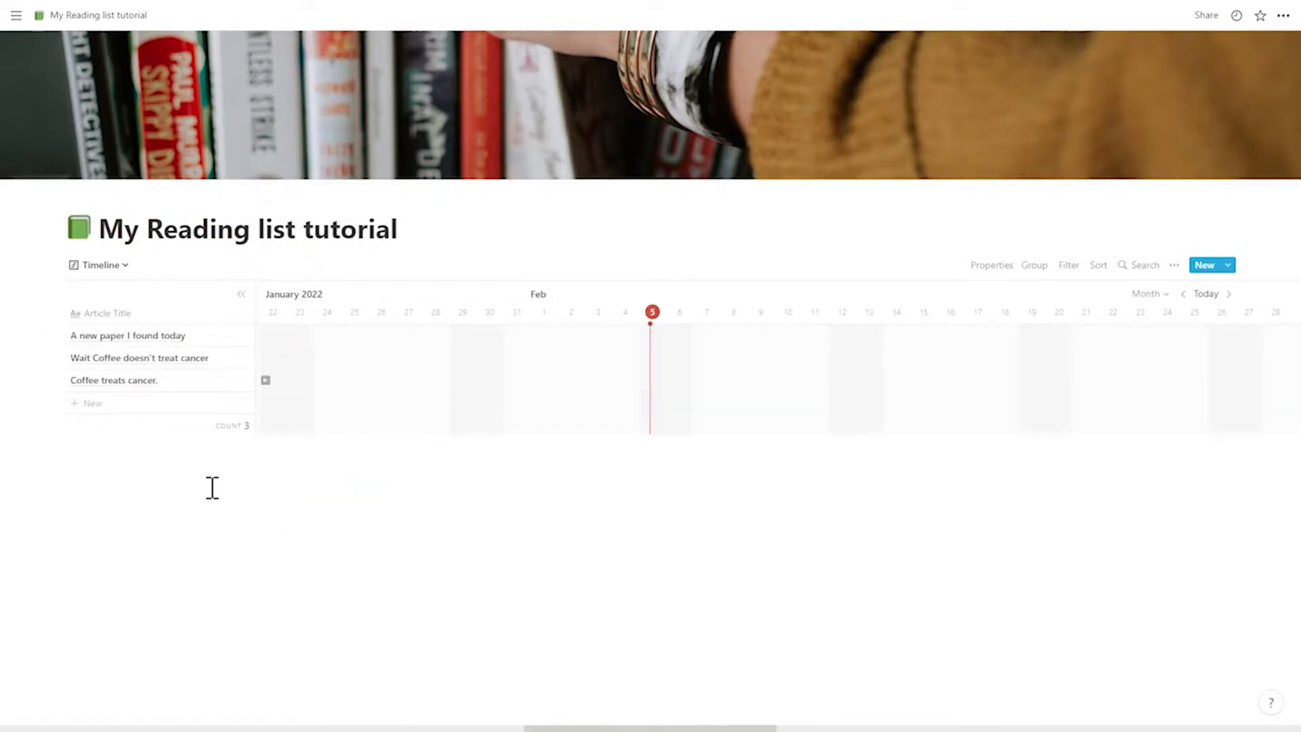
- Schedule "Wait Coffee doesn't treat cancer" on January 8, 2022 and "A new paper I found today" on January 10, 2022
click(271, 382)
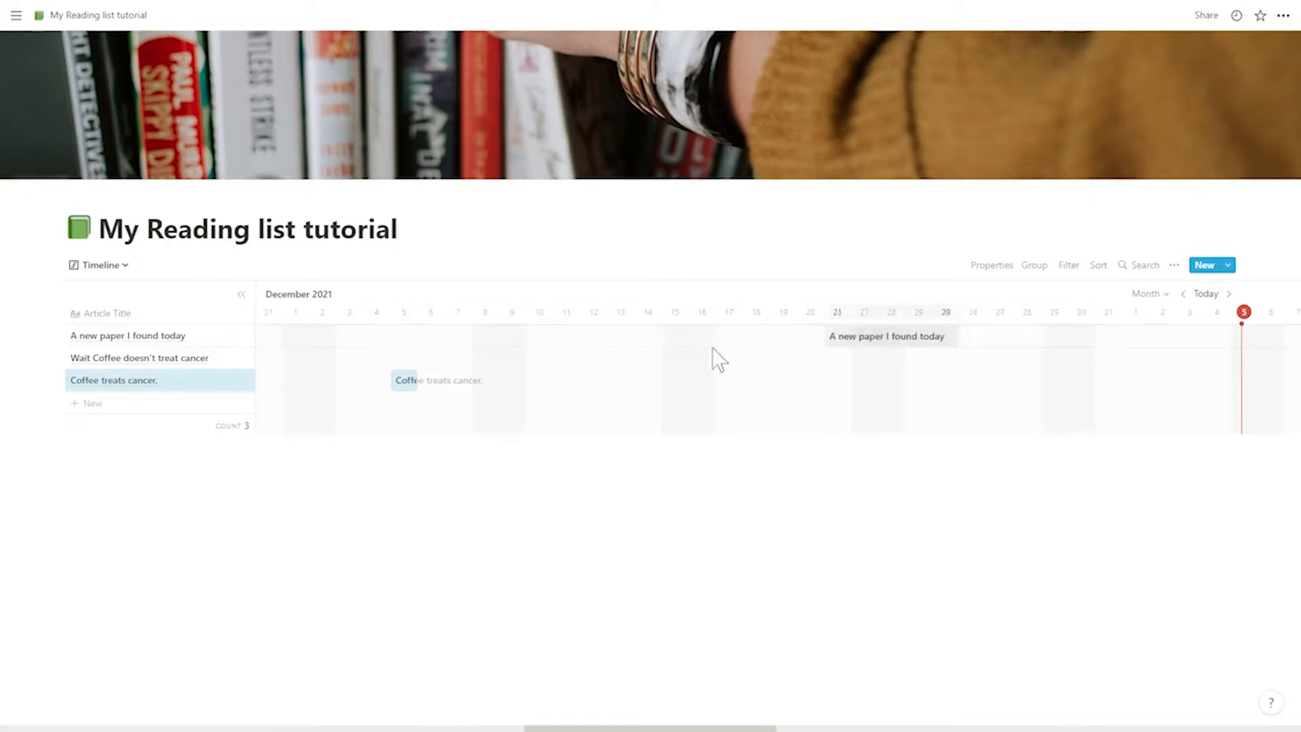
click(484, 358)
click(539, 336)
- In the Default table view, add a Date property named "Another time property"
click(109, 266)
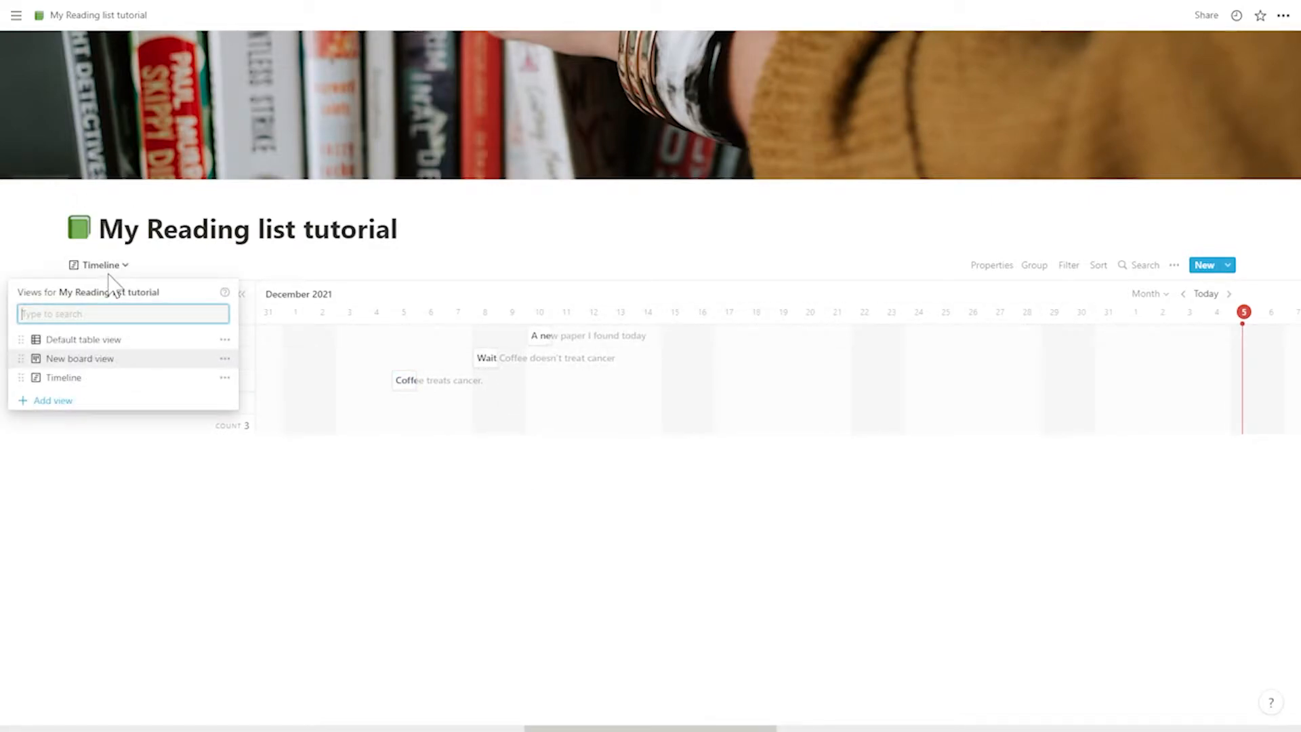
click(105, 341)
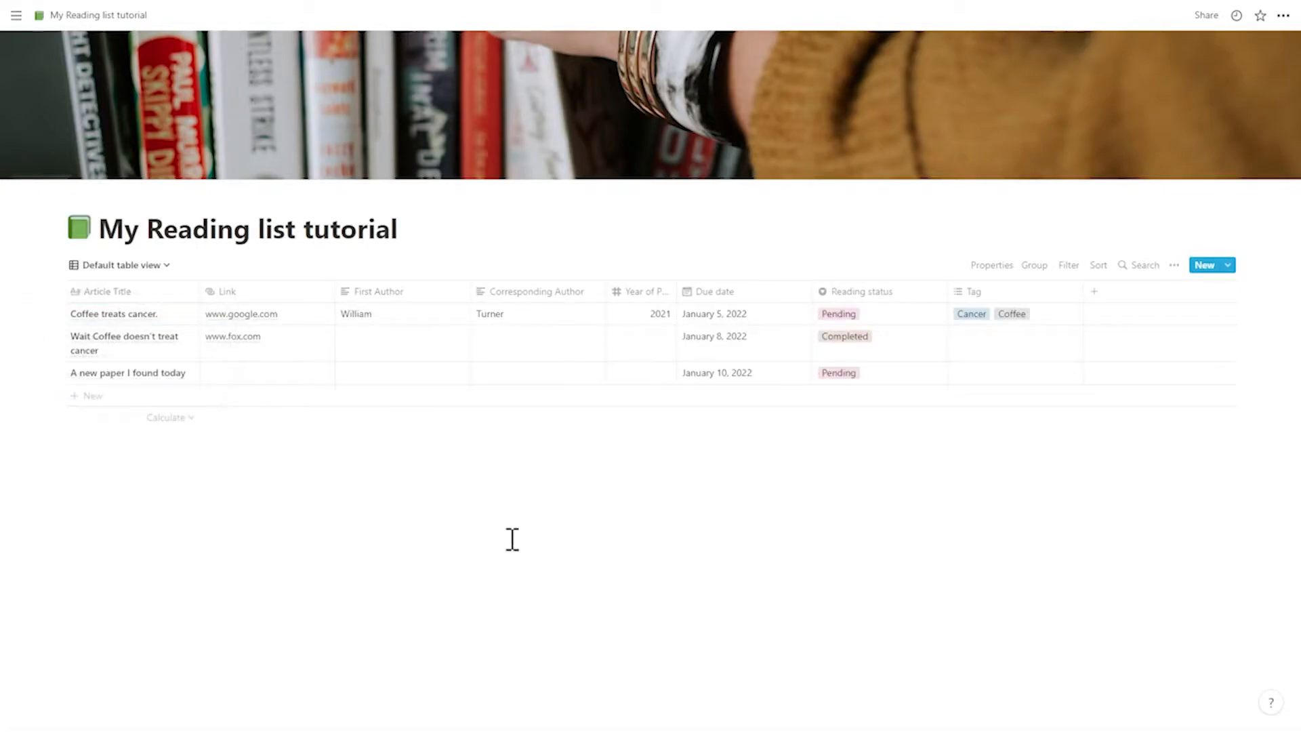
click(1091, 291)
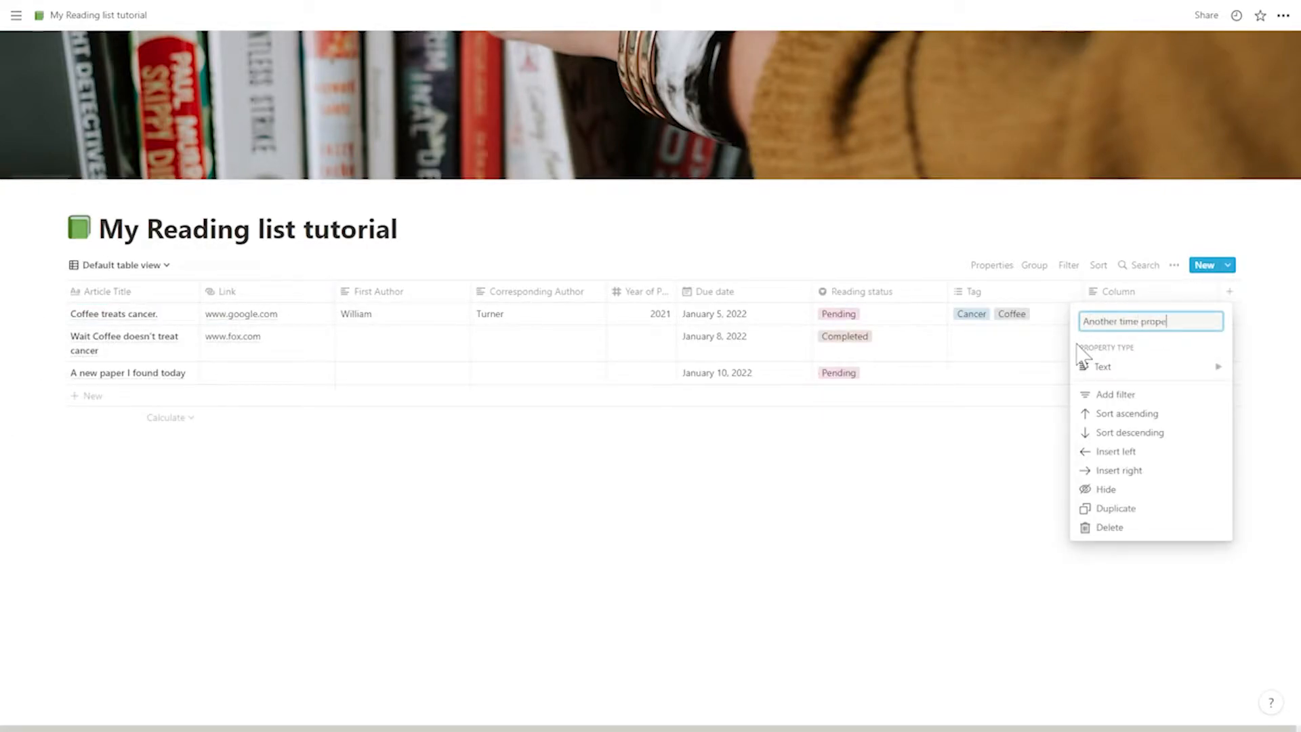
text(Another time property)
click(1090, 366)
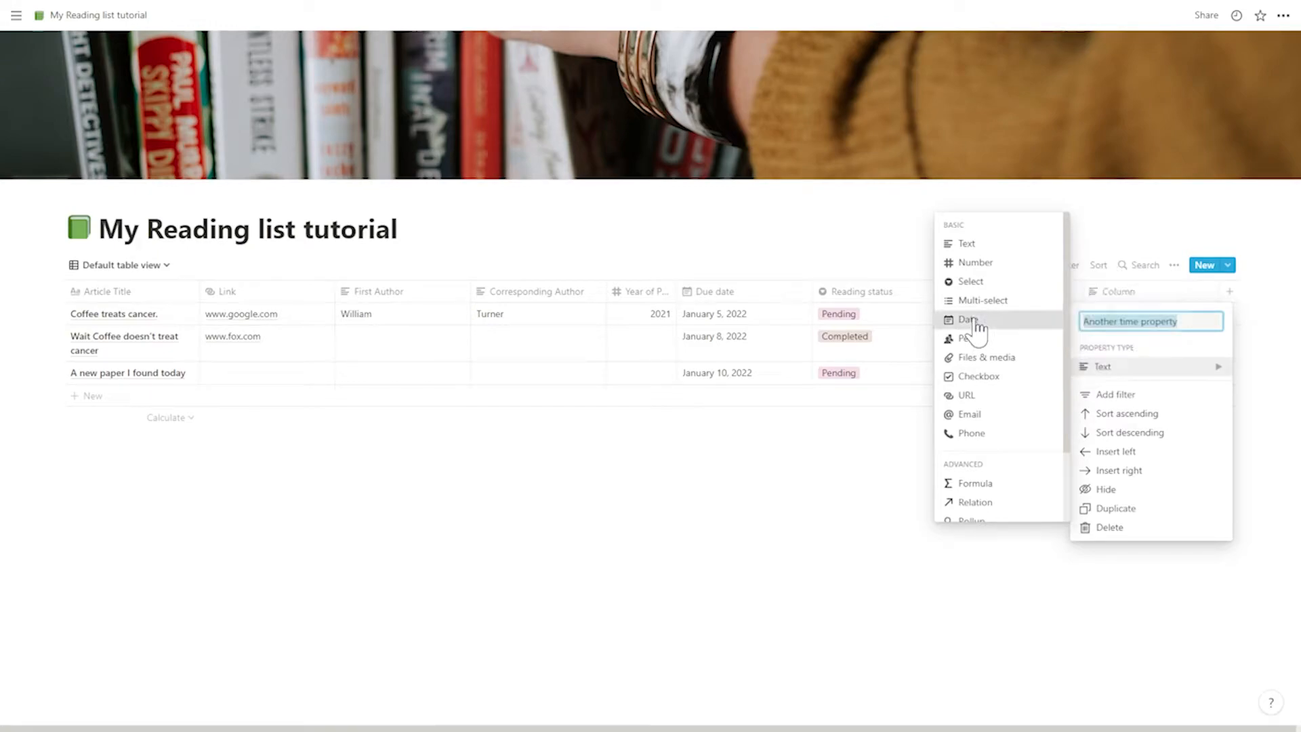
click(975, 323)
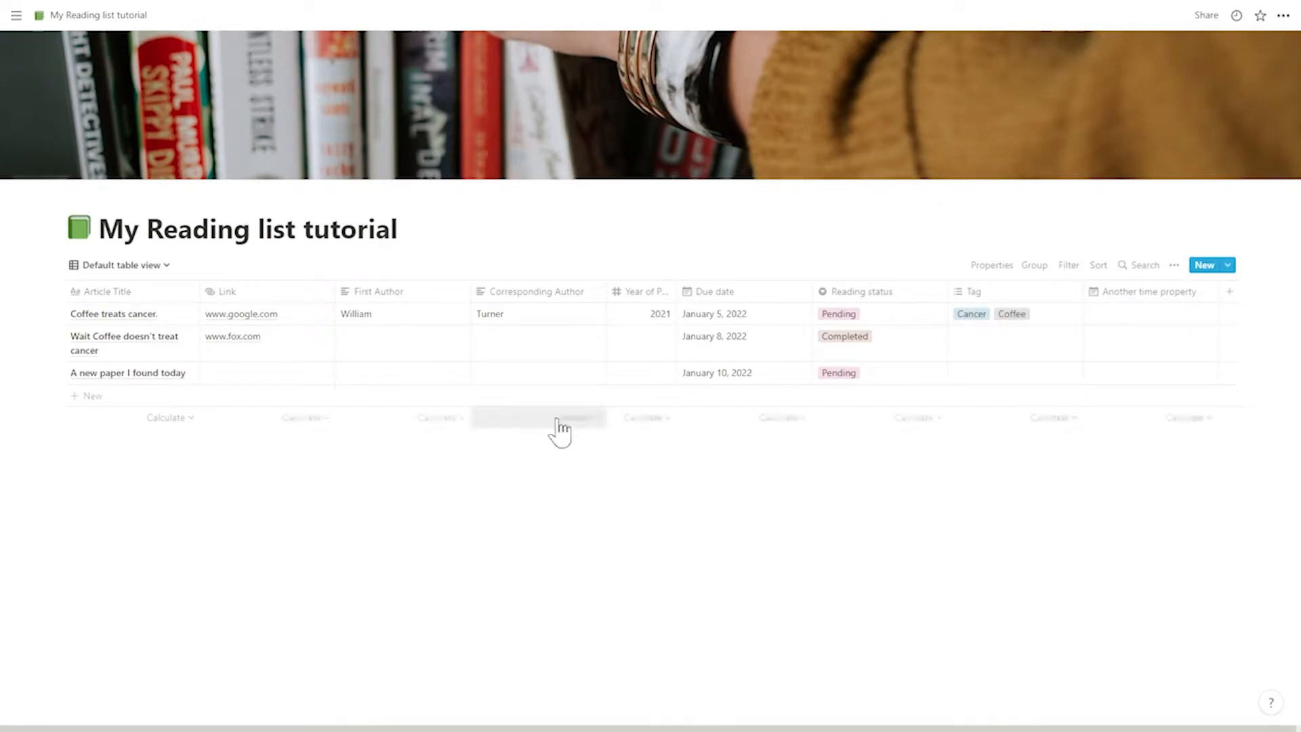
- In the Timeline view, try Another time property as the date range and return it to Due date
click(125, 265)
click(100, 376)
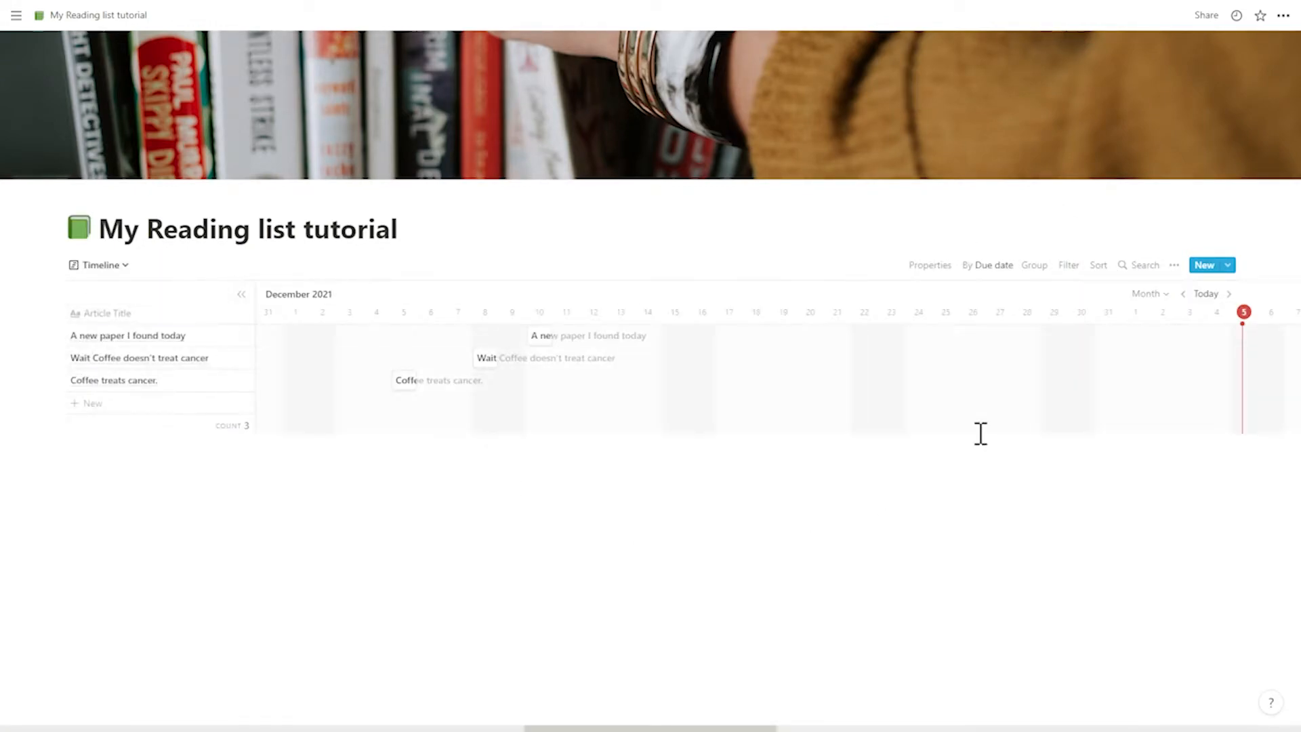
click(1174, 265)
click(1180, 395)
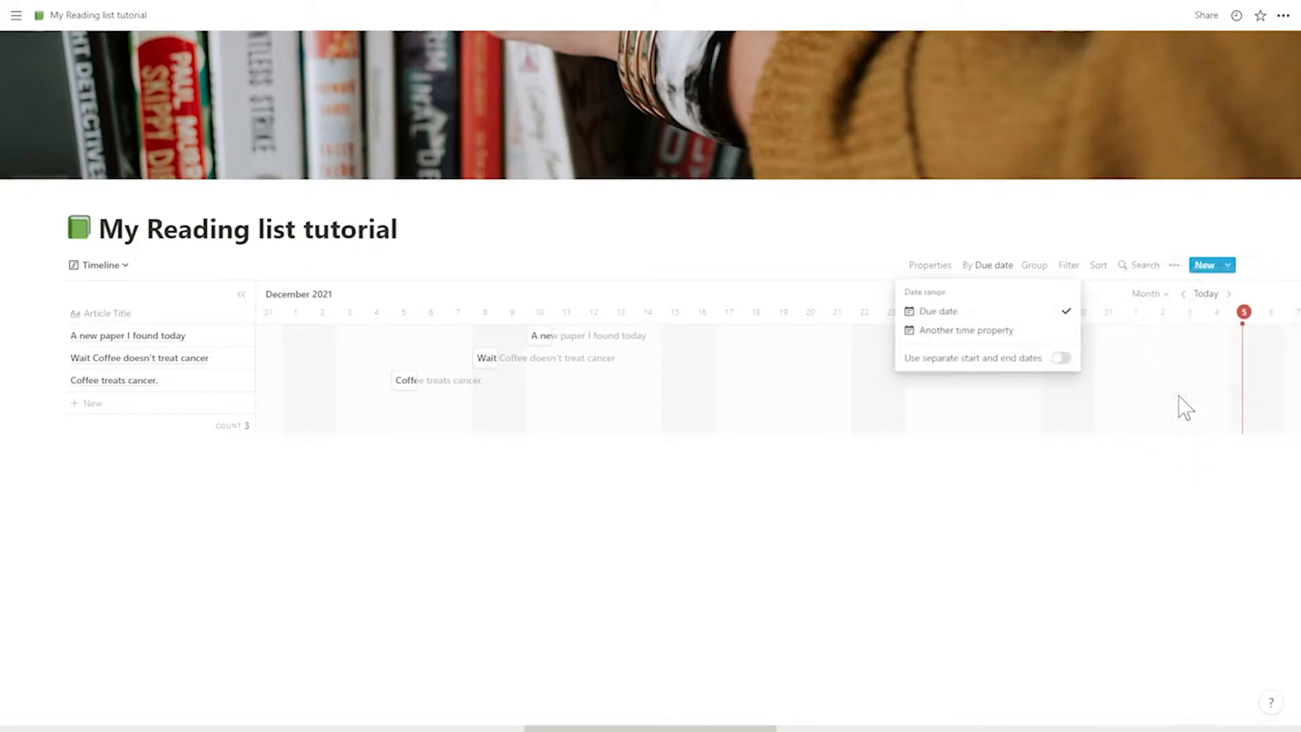
click(982, 334)
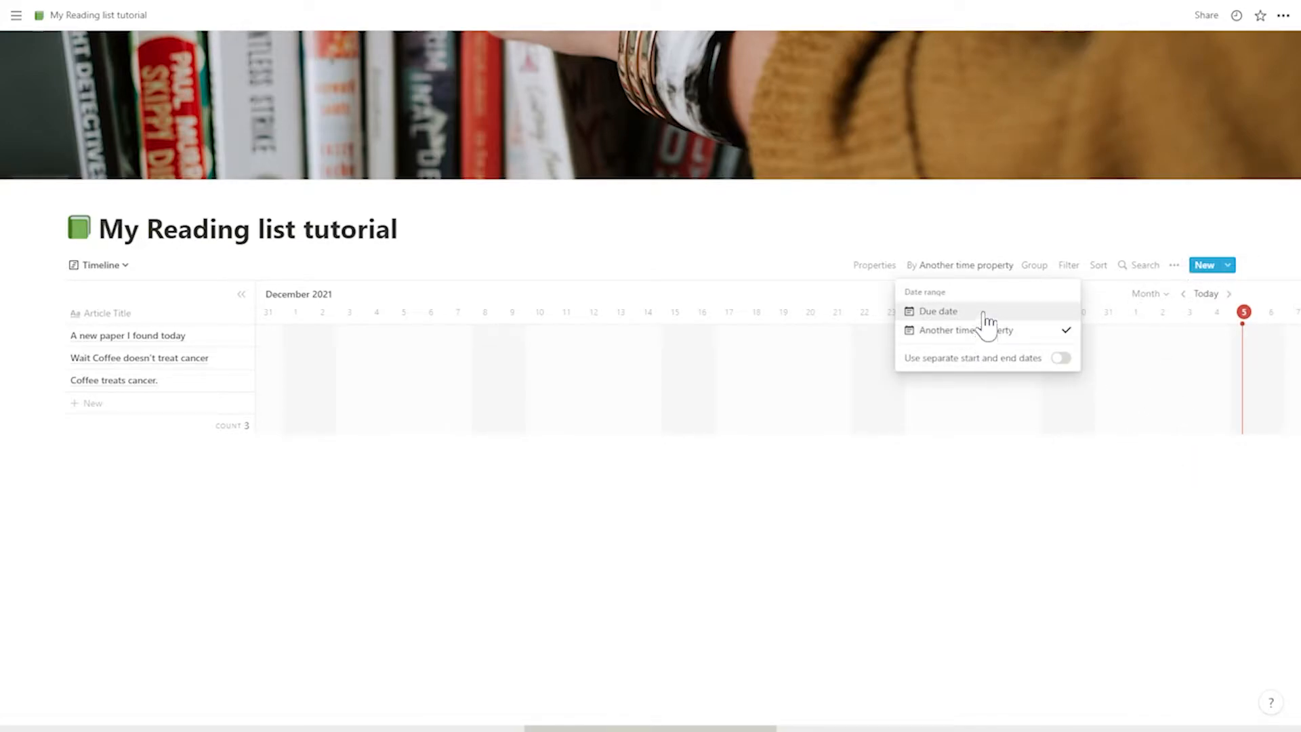
click(984, 314)
click(832, 509)
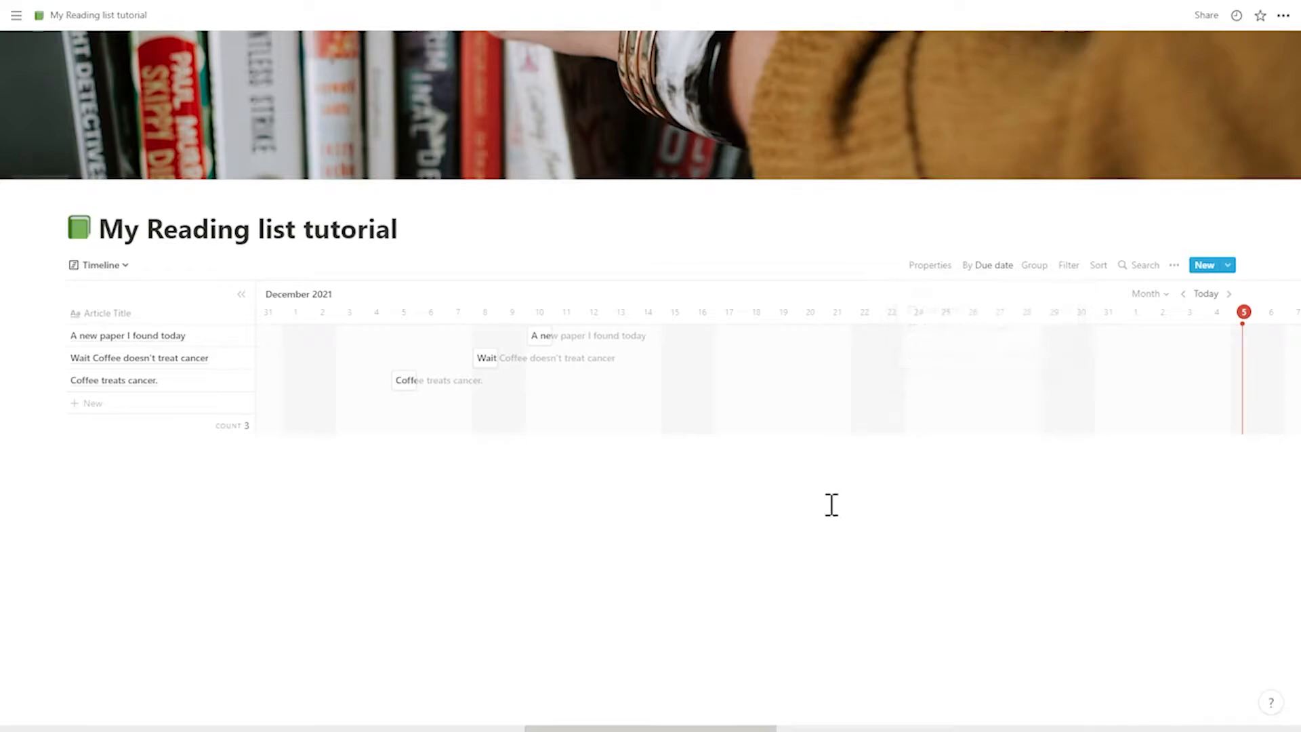
- Add a Calendar view named "Calendar view" to the reading list database
click(125, 267)
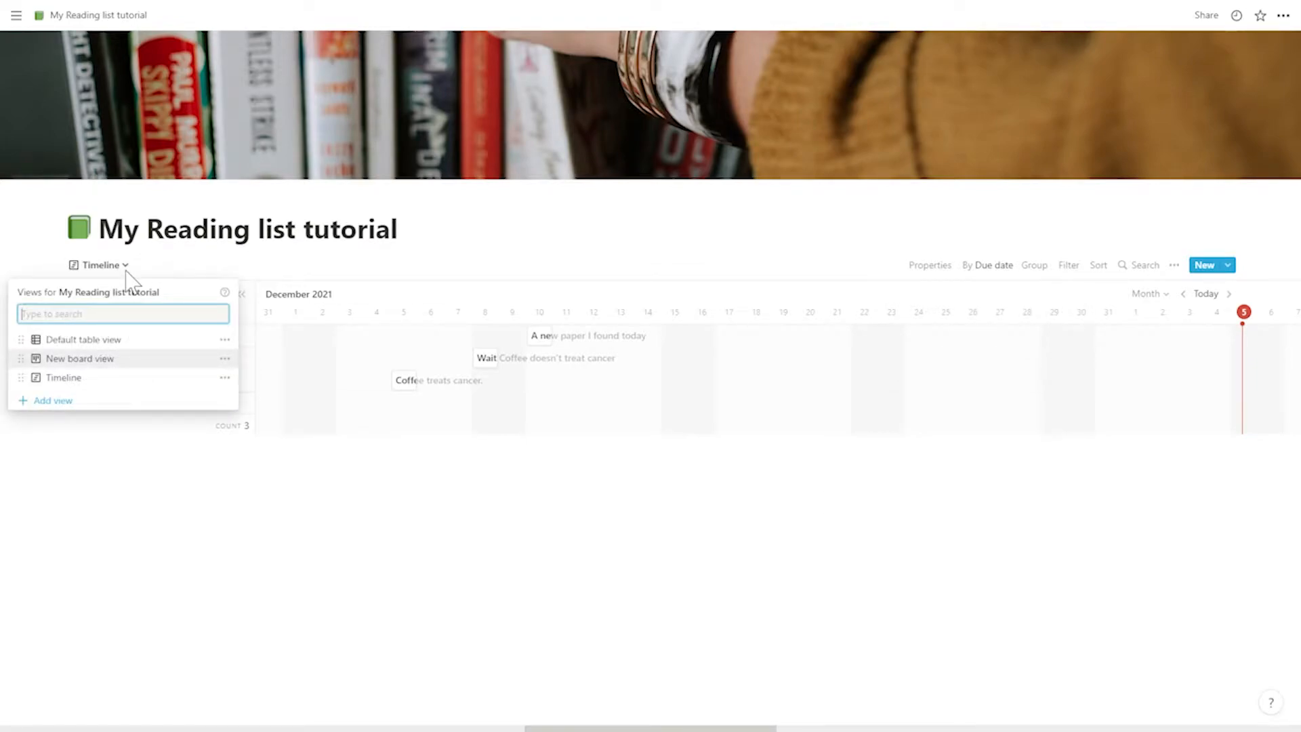
click(76, 406)
click(306, 410)
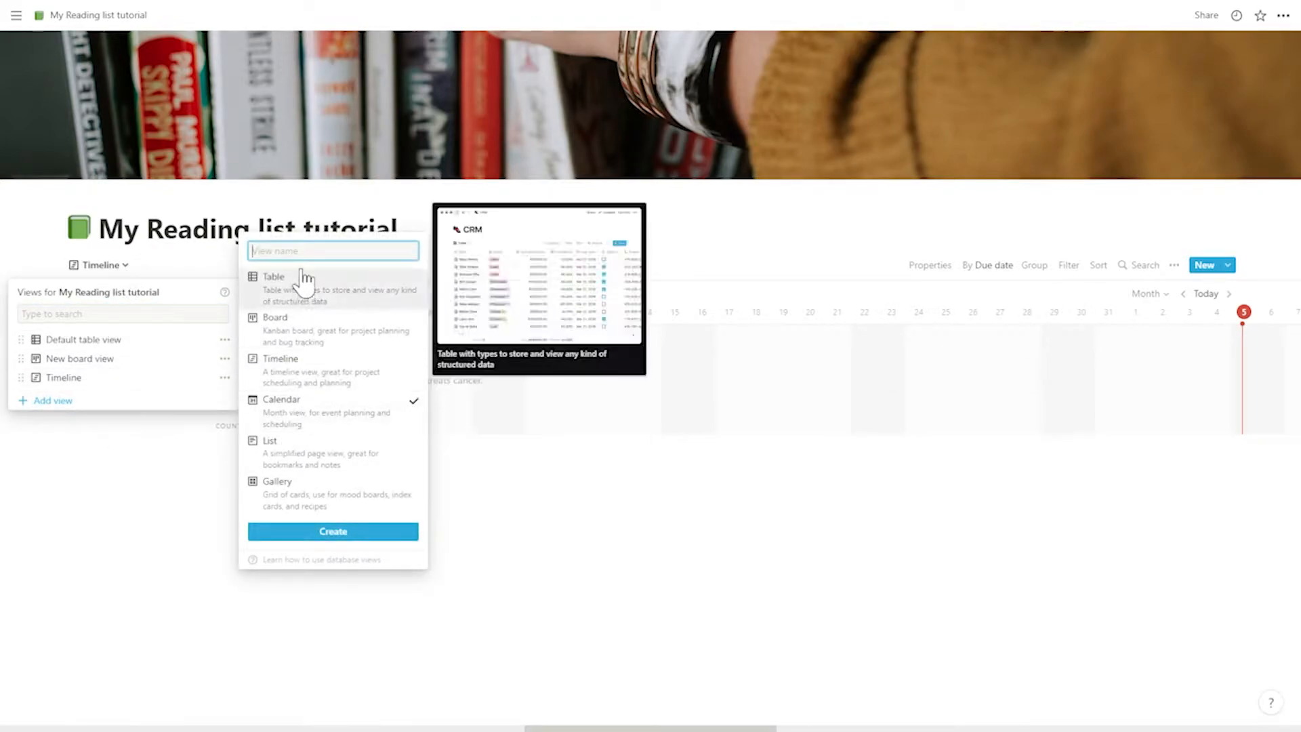
text(view)
key(Return)
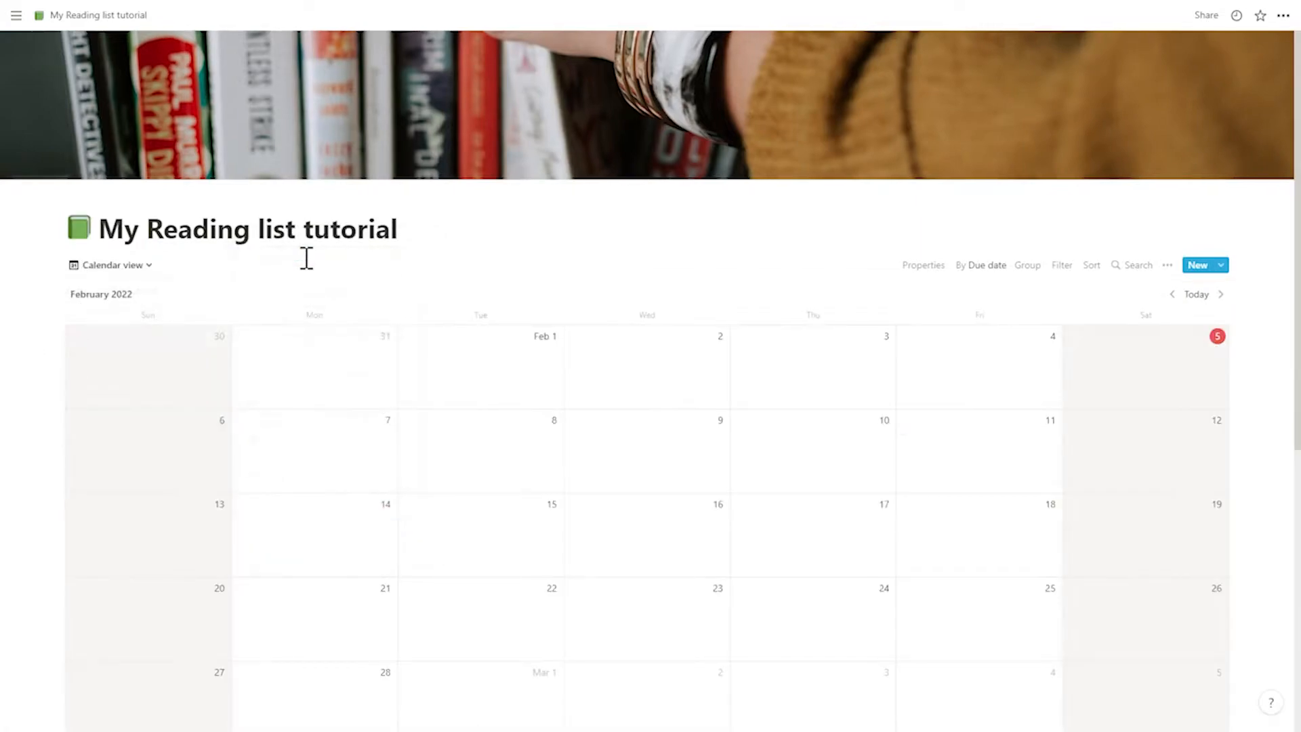
- In January 2022, reschedule "Wait Coffee doesn't treat cancer" to the 15th, "Coffee treats cancer." to the 20th and "A new paper I found today" to the 5th
scroll(460, 422, down, 3)
scroll(1186, 84, up, 3)
click(1172, 294)
scroll(950, 413, down, 2)
drag(1163, 343, 1155, 423)
drag(685, 335, 806, 516)
drag(354, 433, 647, 346)
- Check which date property the calendar is arranged by
click(1168, 163)
click(1177, 275)
click(983, 193)
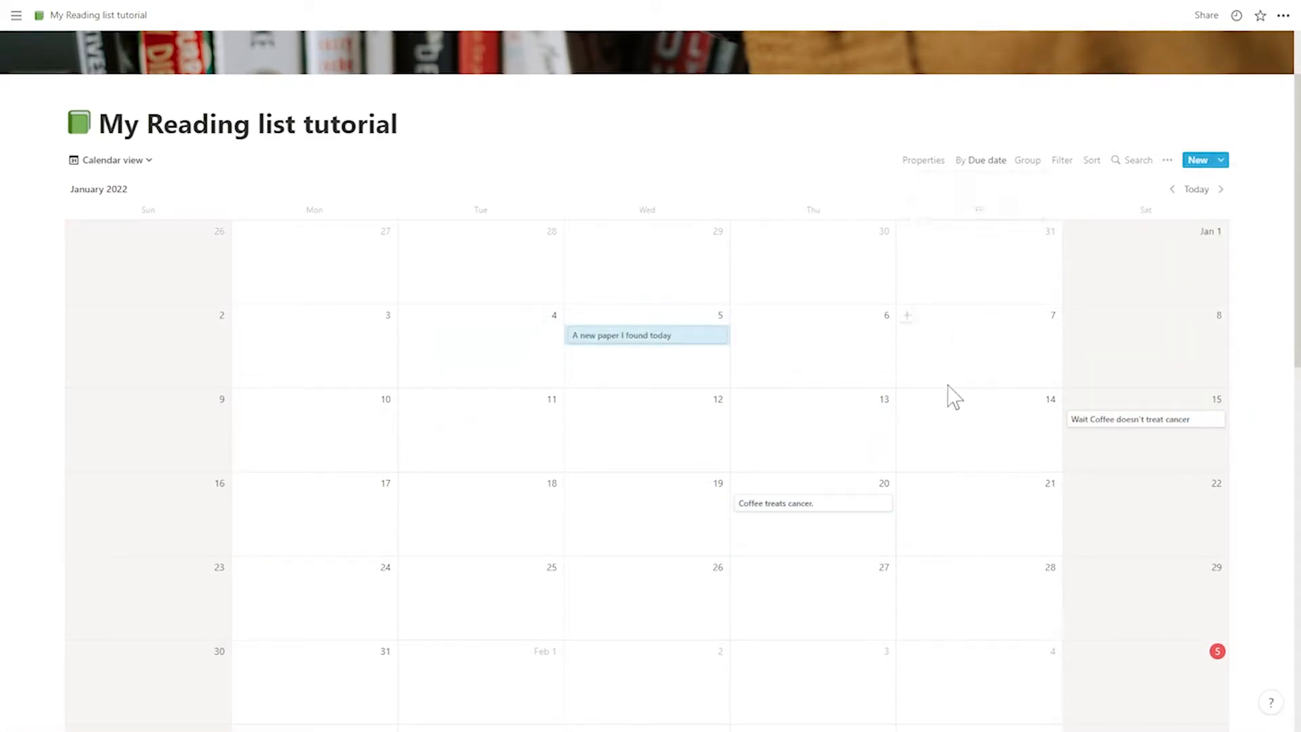
- Add a List view named "A list" to the reading list database
click(146, 161)
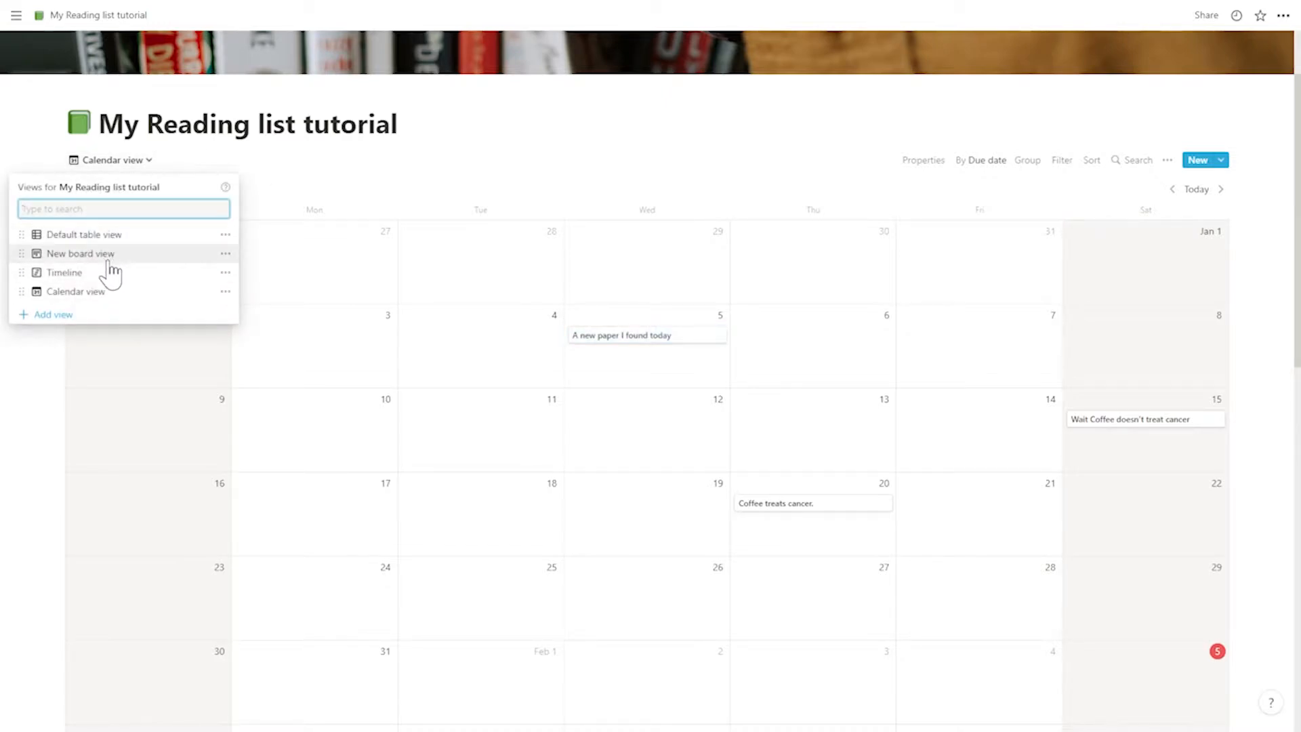
click(176, 315)
click(328, 368)
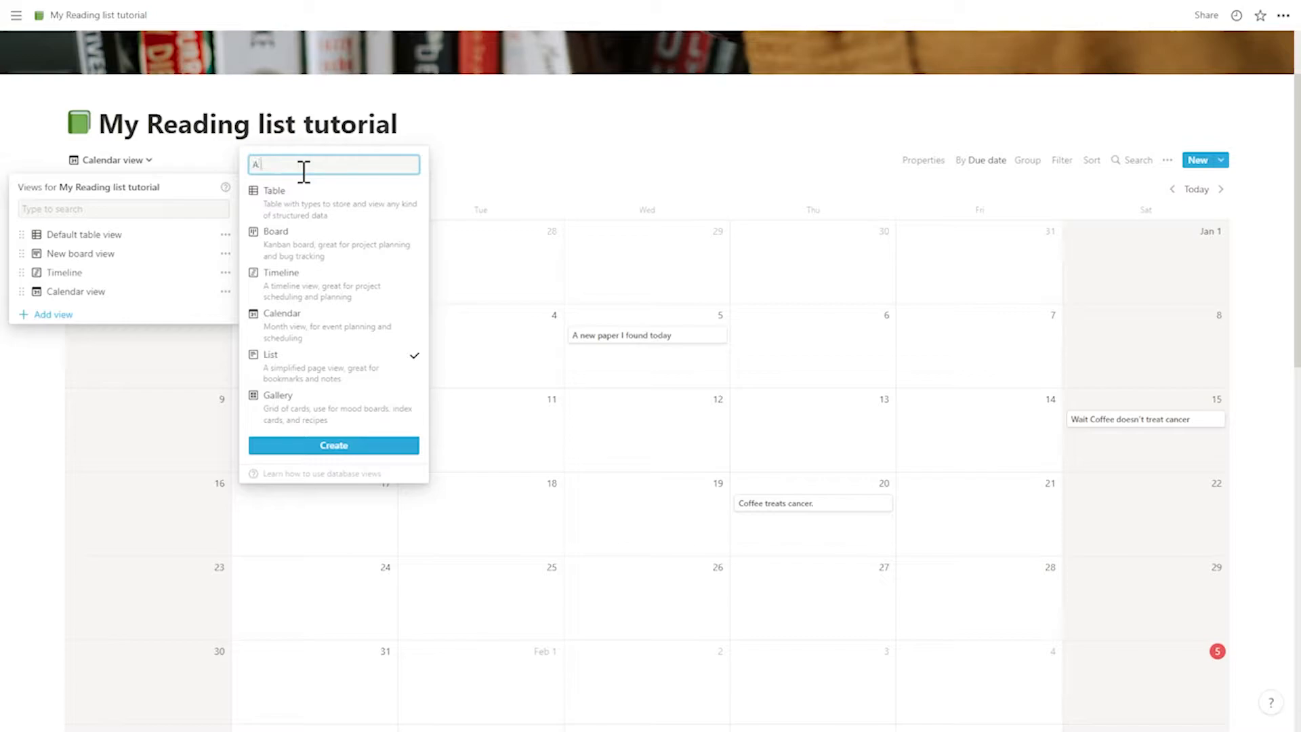
key(Return)
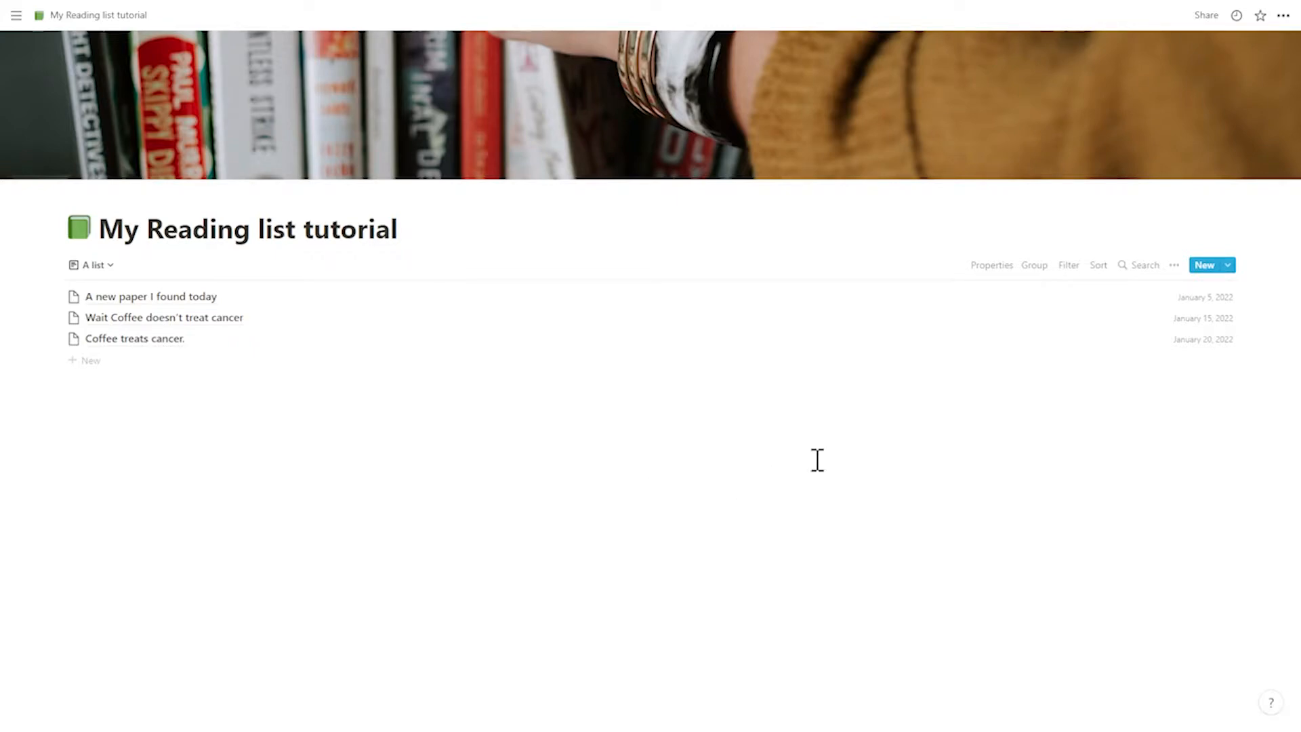
- Show the Corresponding Author, Link and Reading status properties in the list view
click(989, 266)
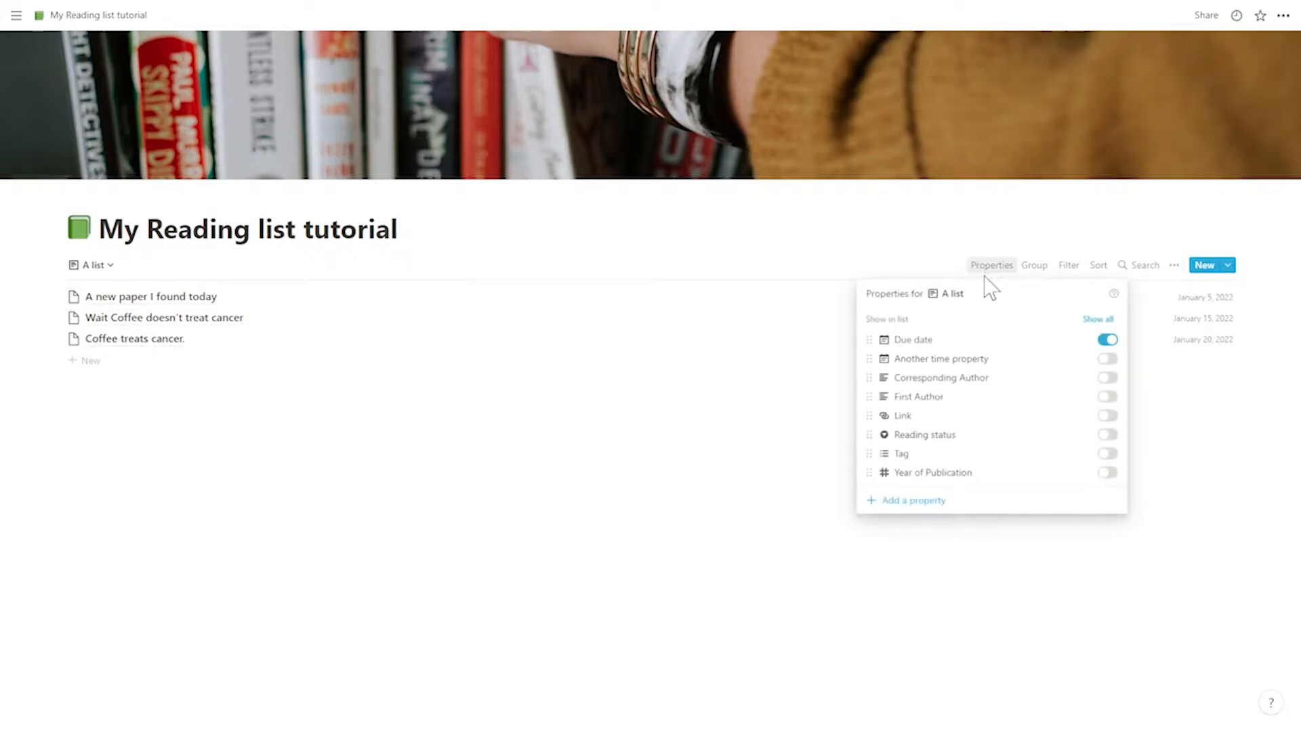
click(1108, 378)
click(1109, 415)
click(1108, 435)
click(1150, 538)
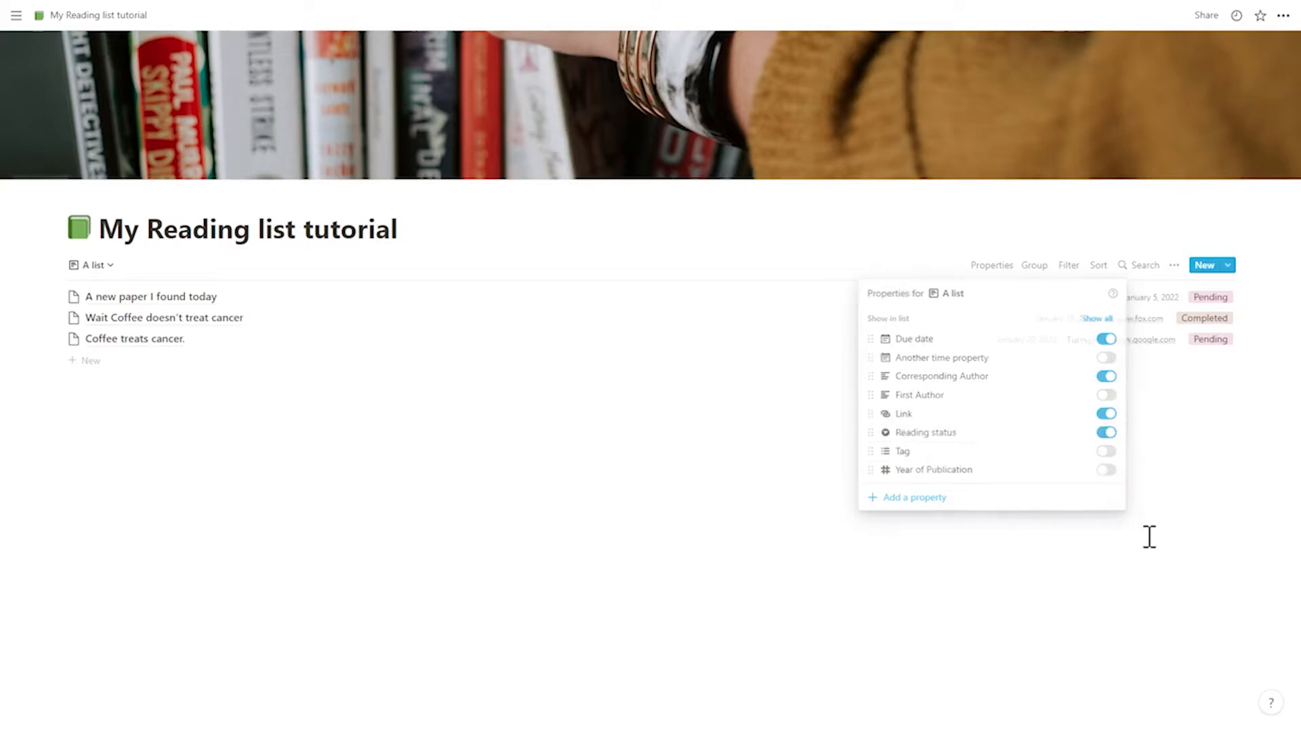
- Try showing Tag in the list, and hide the Tag, Link and Reading status properties
click(1003, 269)
click(1103, 447)
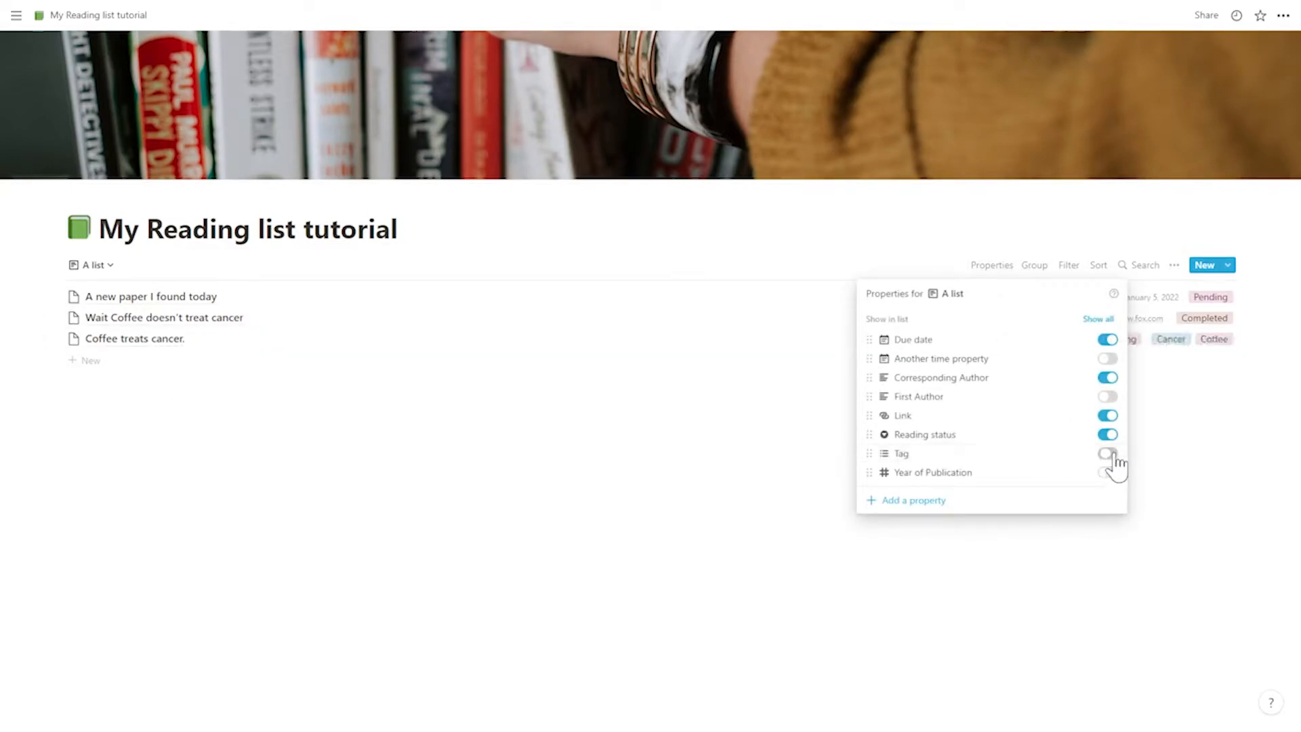
click(1097, 548)
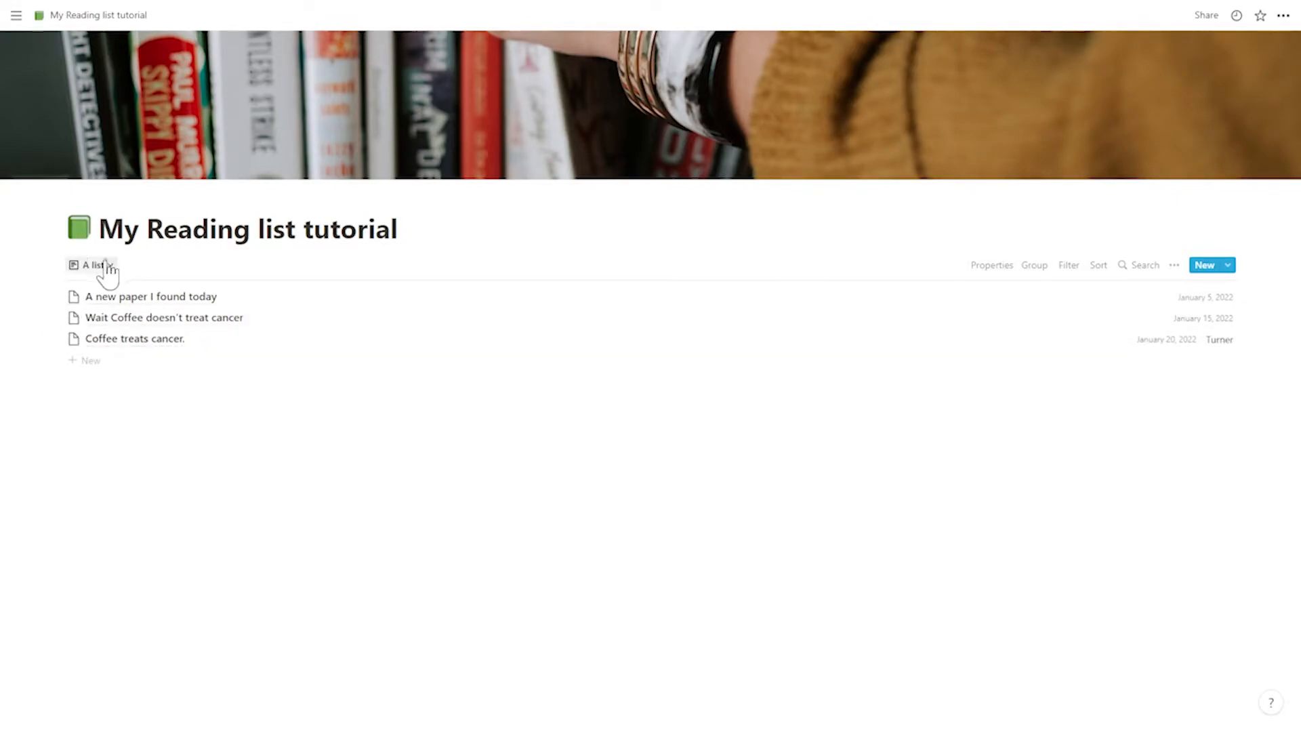
- Add a Gallery view to the reading list database, leaving its name at the default
click(107, 266)
click(80, 440)
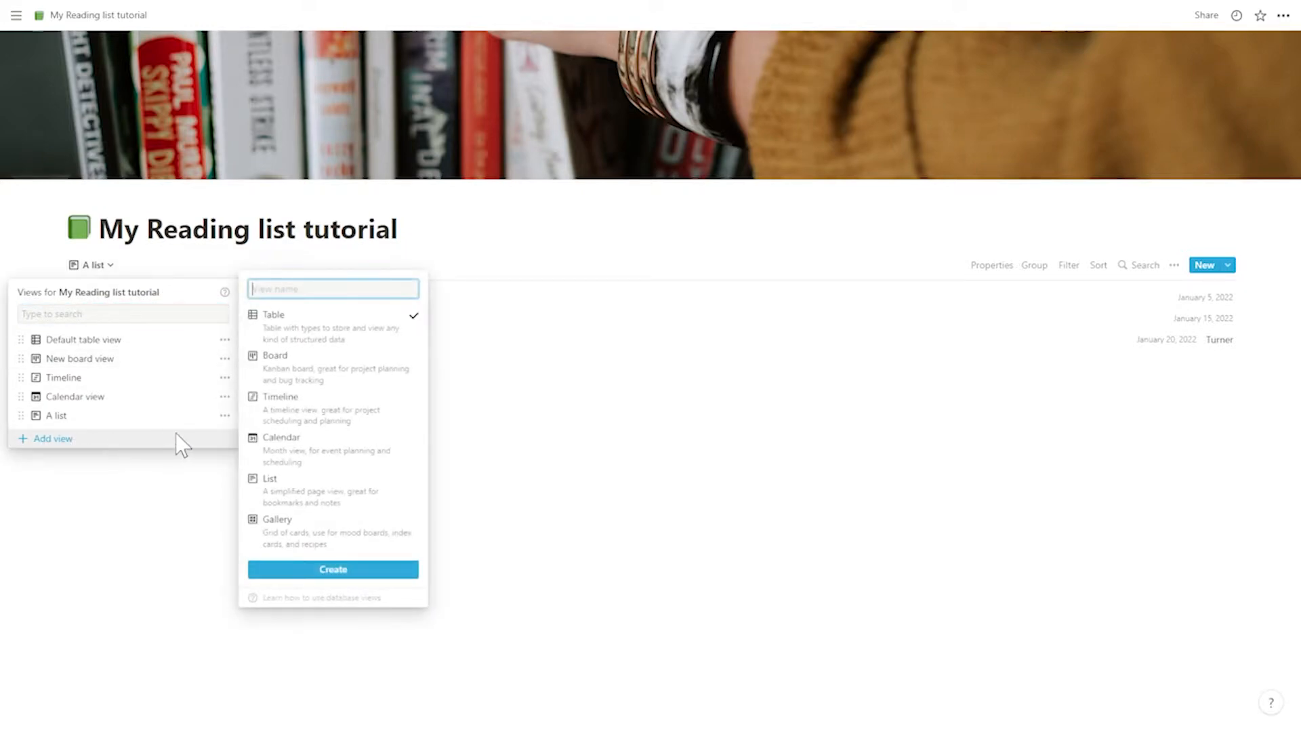
click(316, 535)
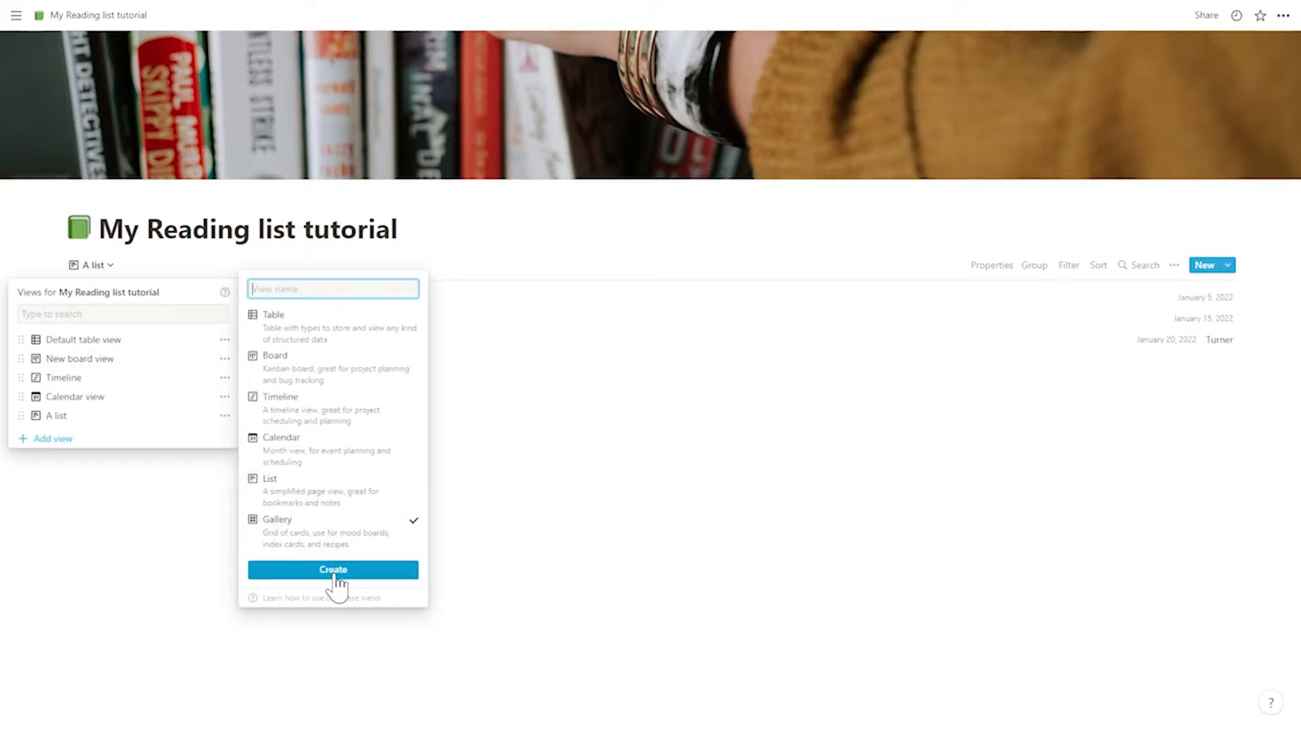
click(335, 575)
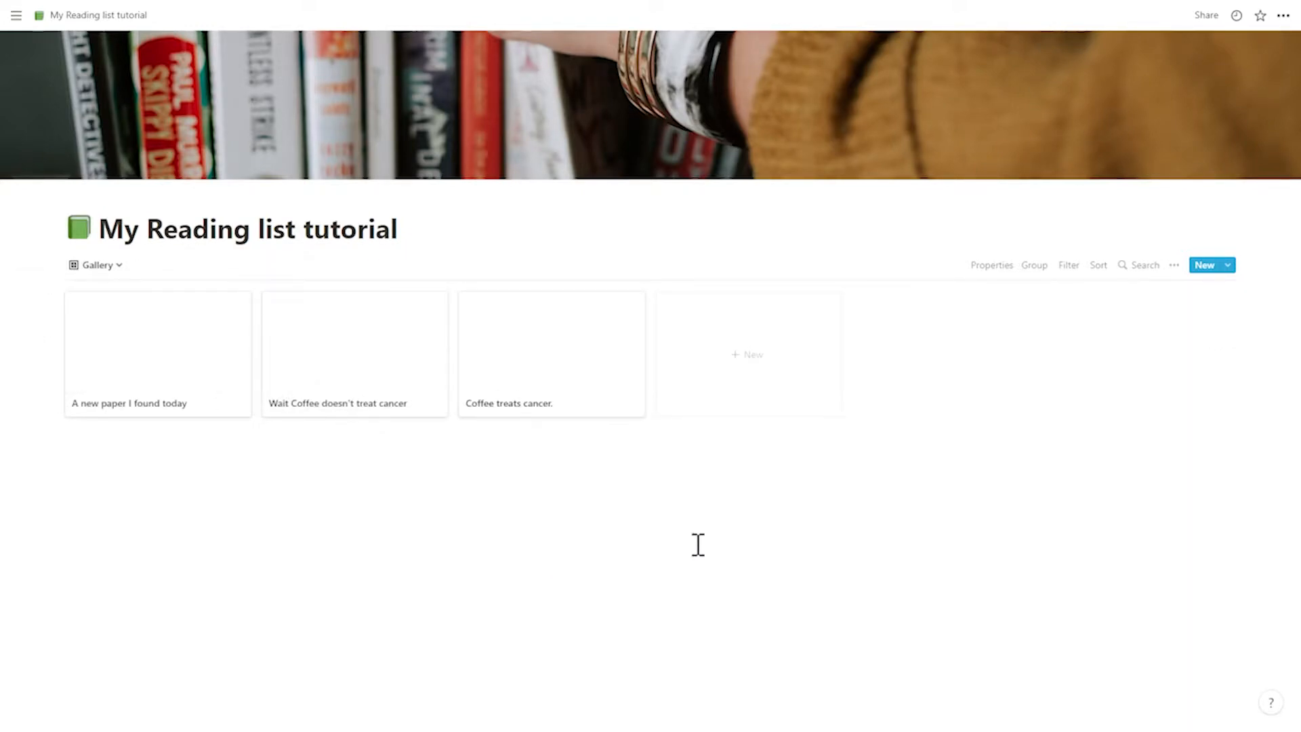
- Try showing the Corresponding Author, Due date and Link properties on the gallery cards
click(991, 265)
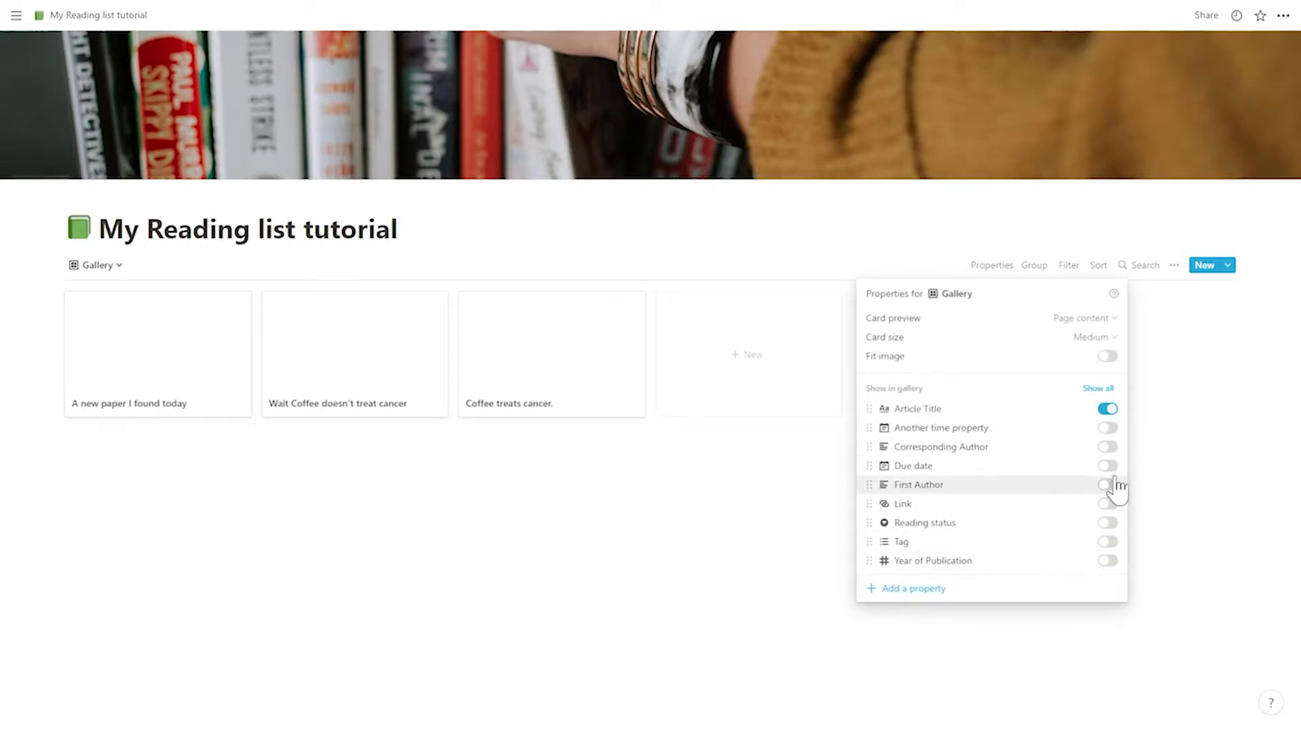
click(1108, 447)
click(1108, 465)
click(1106, 505)
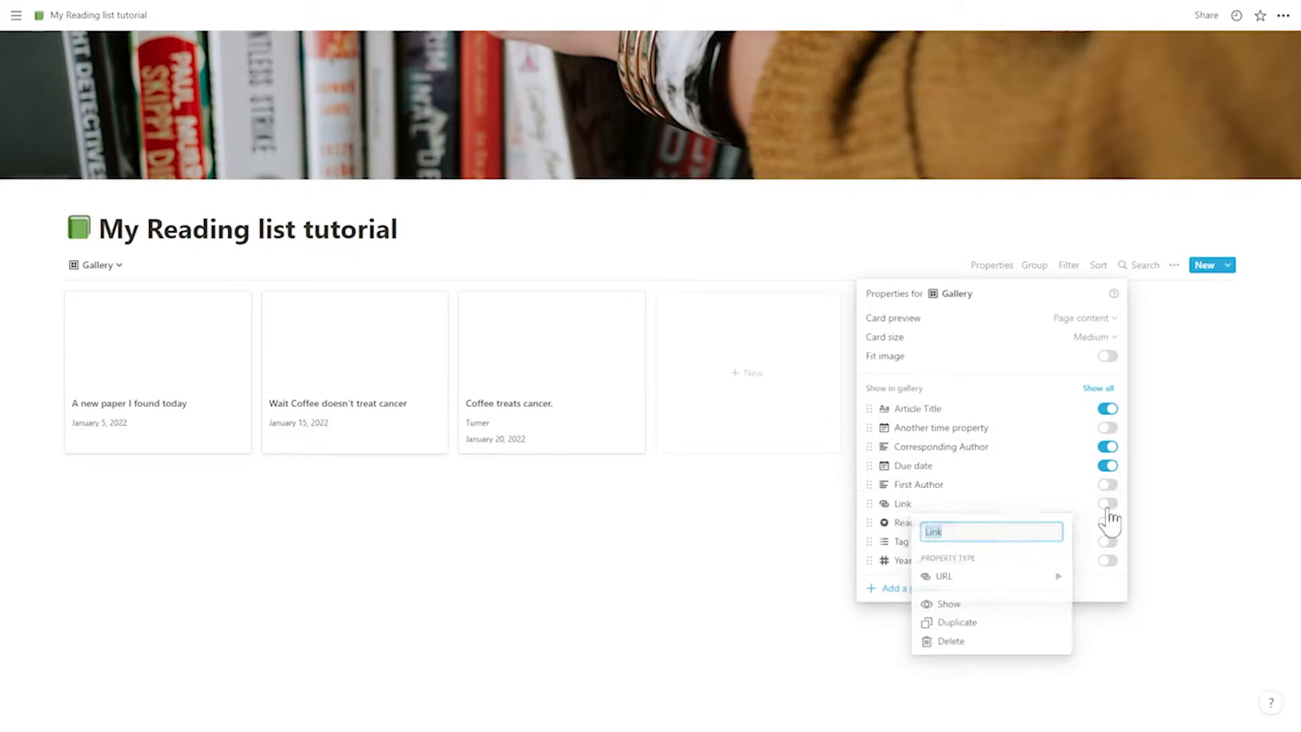
click(1107, 507)
click(1108, 504)
click(1108, 504)
- Show the First Author property on the gallery cards and hide Due date and Corresponding Author
click(1107, 485)
click(1108, 466)
click(1108, 446)
click(563, 508)
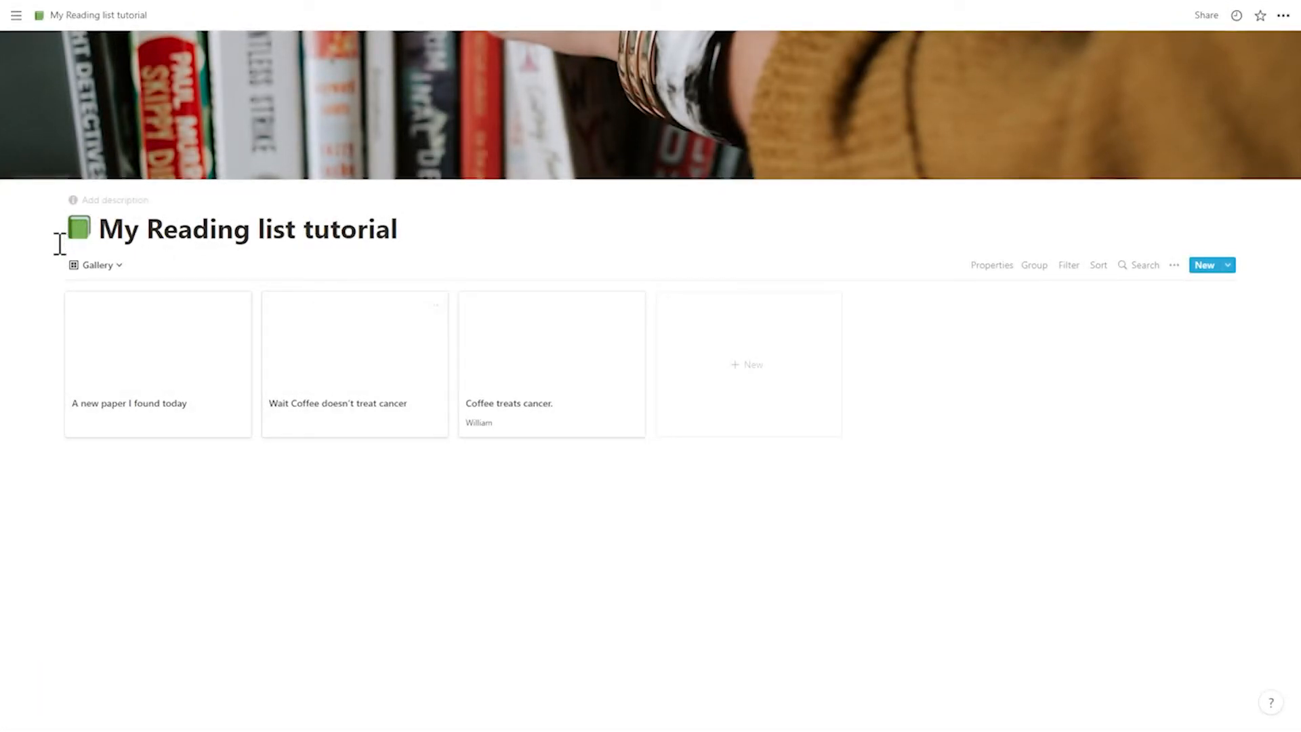
- Switch to the Default table view and check its filter and sort settings
click(93, 266)
click(95, 342)
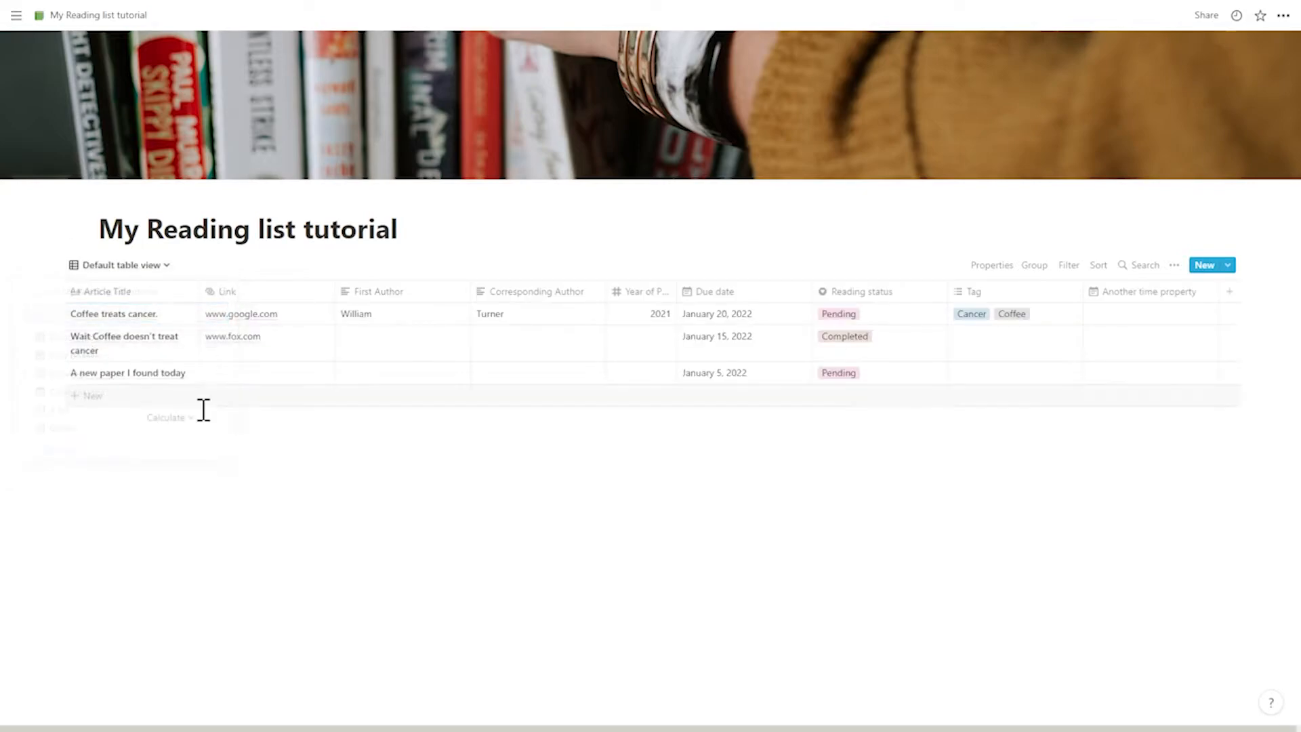
click(1069, 265)
click(1099, 259)
click(1103, 261)
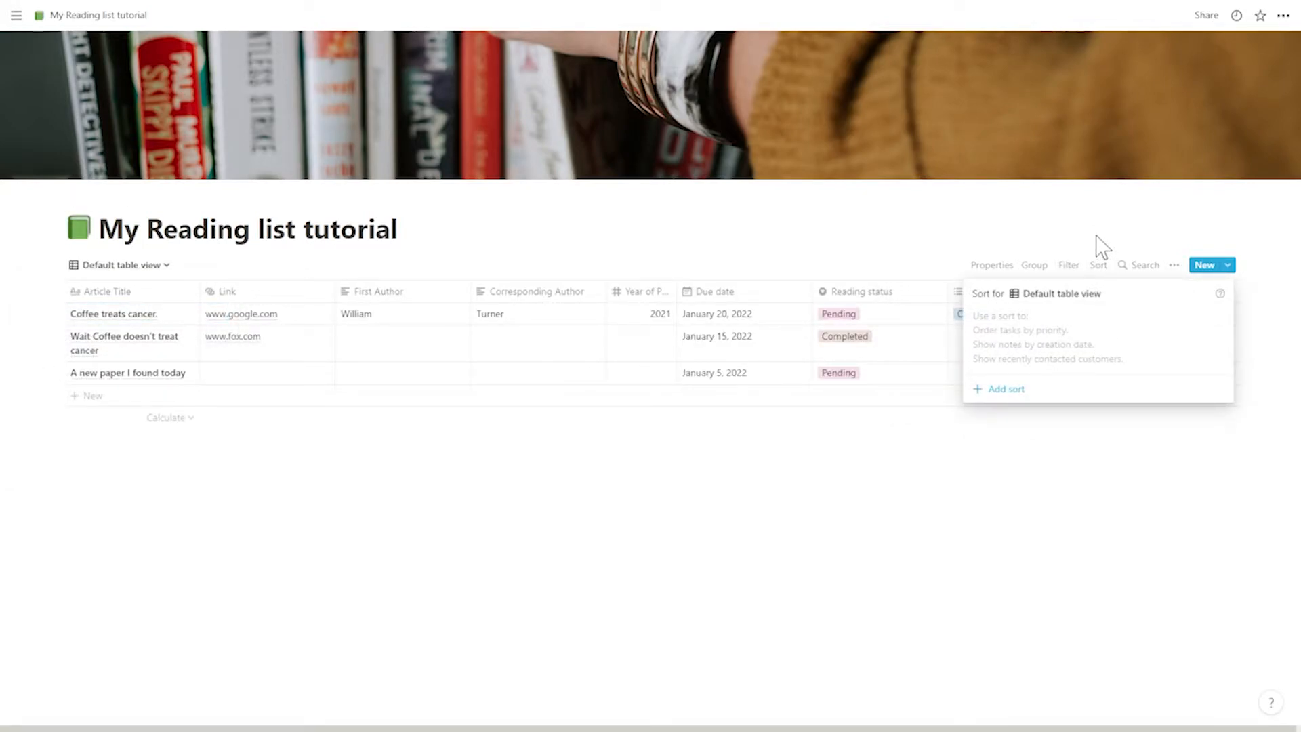
click(1097, 235)
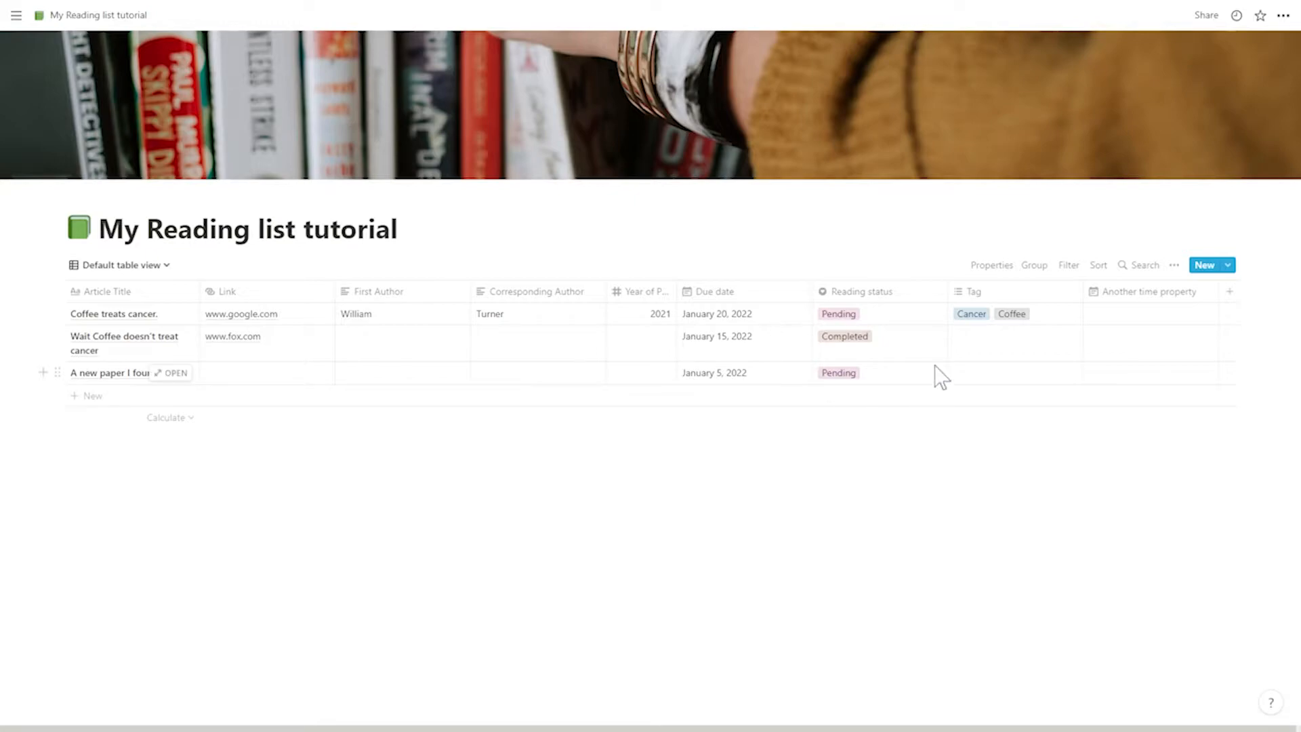
mouse_move(60, 318)
mouse_down()
mouse_move(58, 343)
mouse_move(58, 319)
mouse_up()
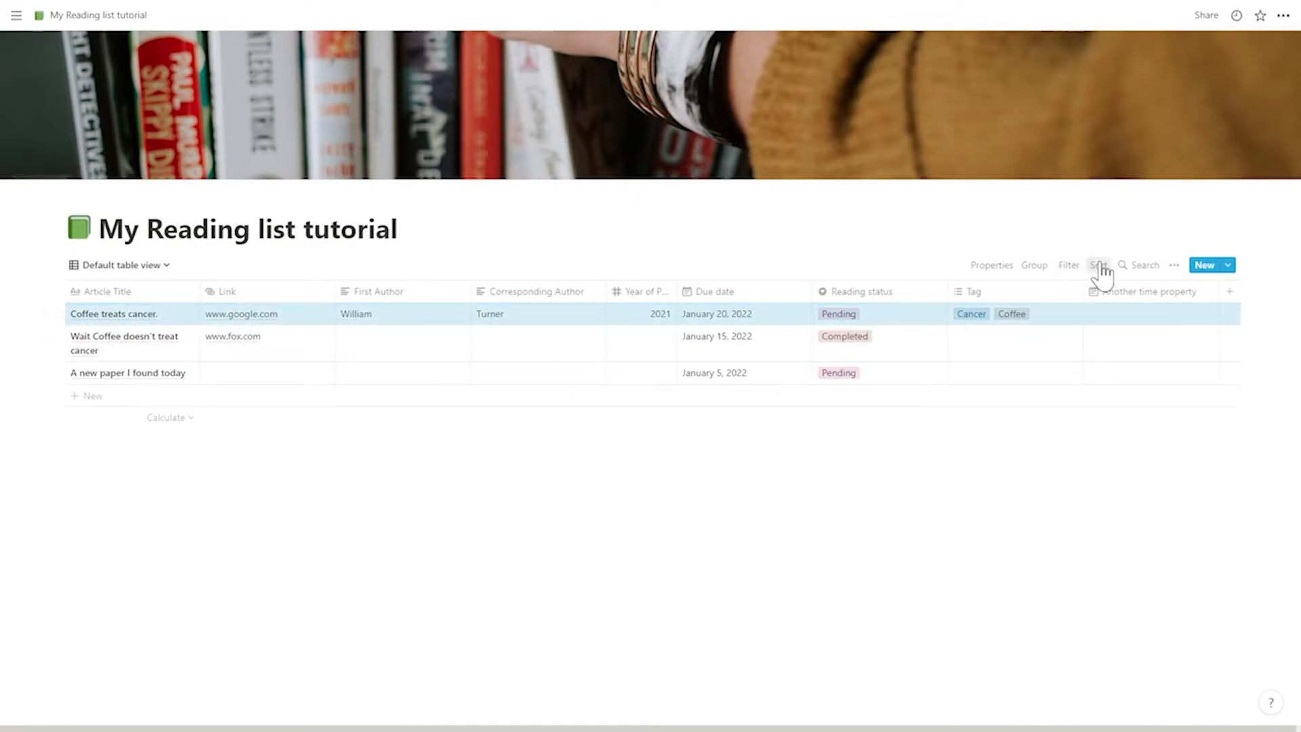
- Sort the default table by Reading status in ascending order
click(1099, 265)
click(995, 390)
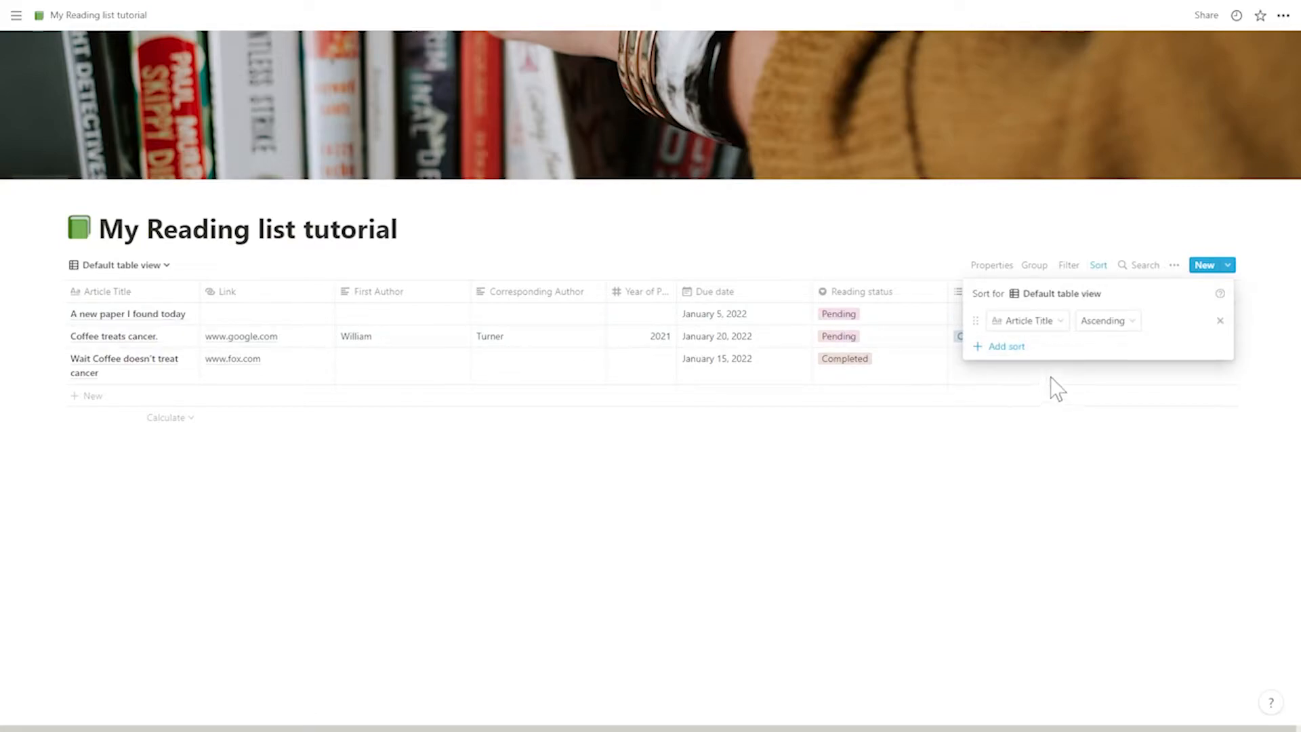
click(1058, 326)
click(1013, 498)
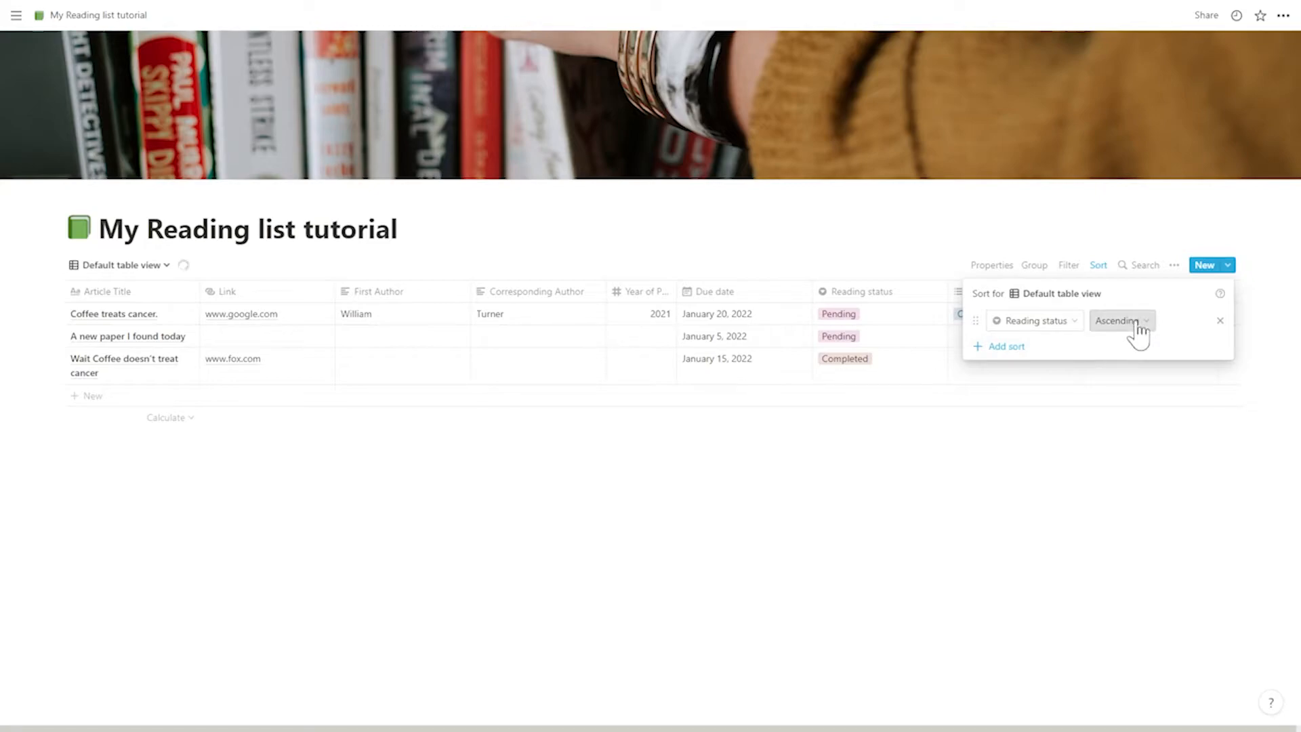
click(969, 488)
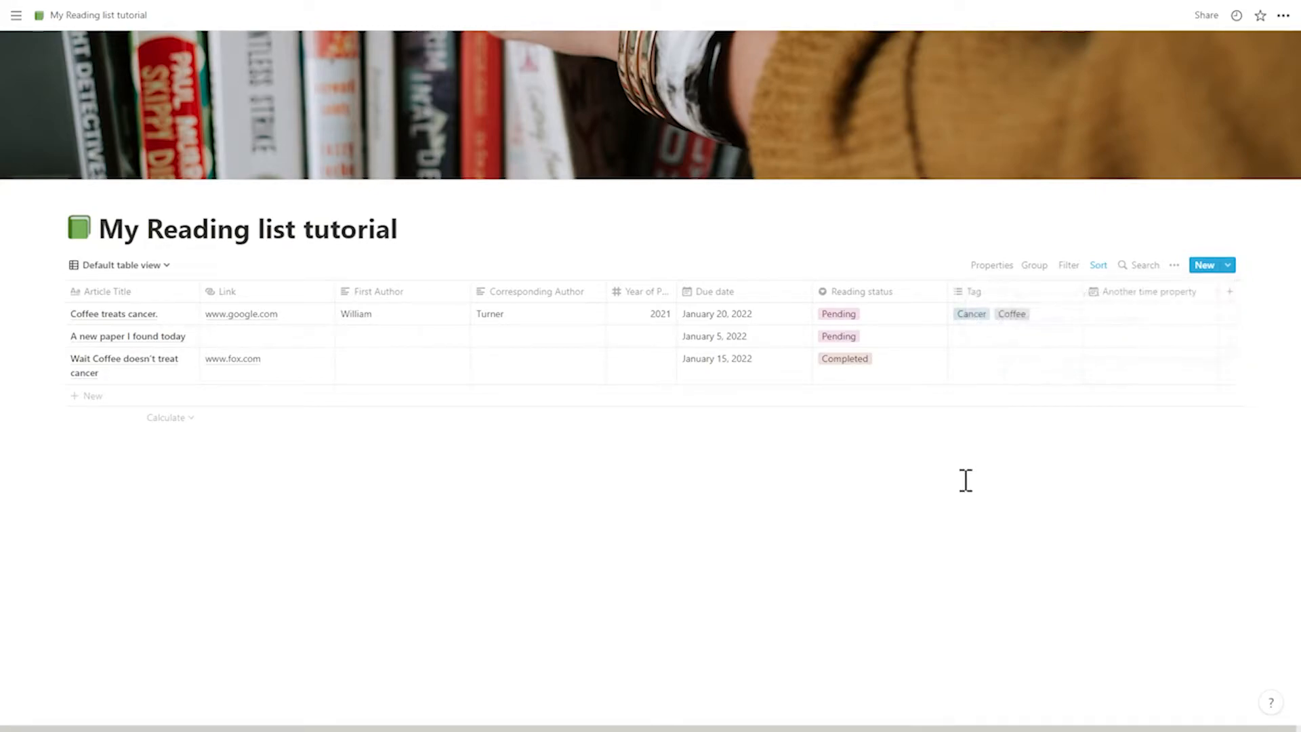
- Try moving the Completed option above Pending in the Reading status options, and restore their original order
click(909, 316)
drag(825, 377, 822, 357)
click(856, 481)
click(869, 322)
click(883, 486)
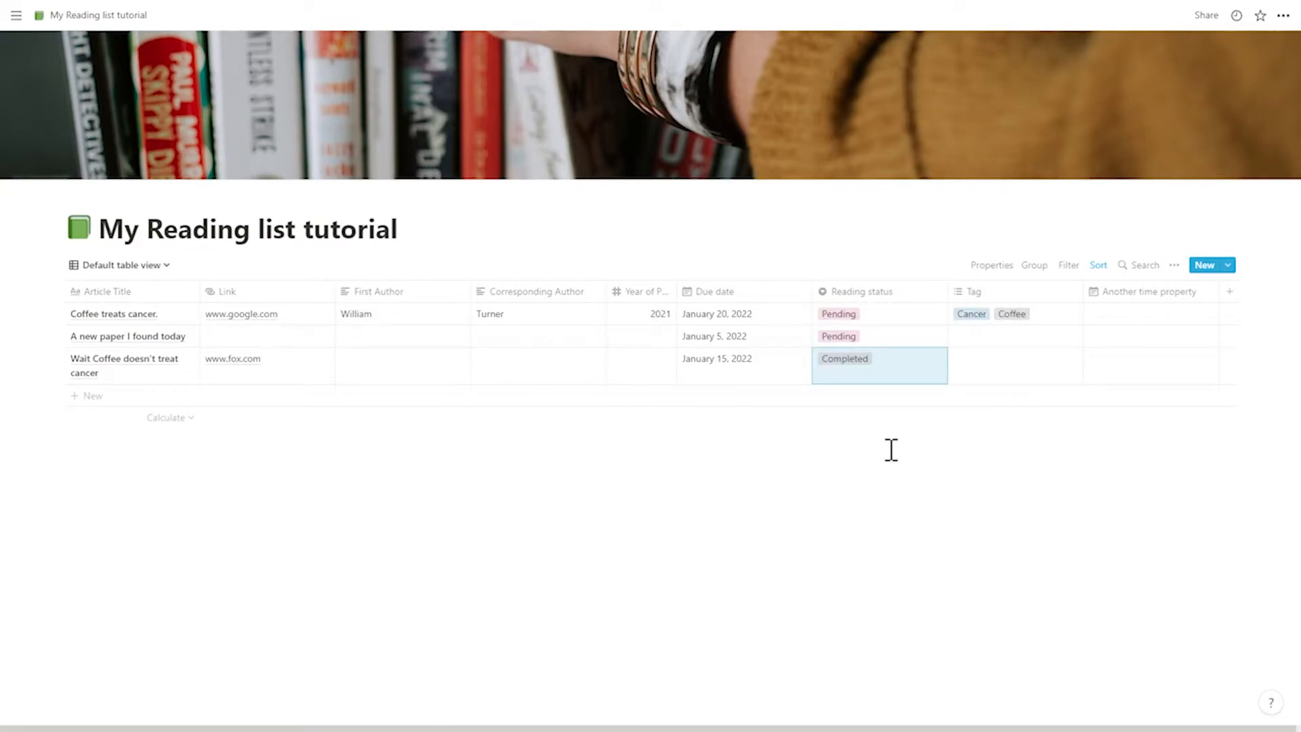
- Add a second sort to the default table by Due date in ascending order
click(1099, 268)
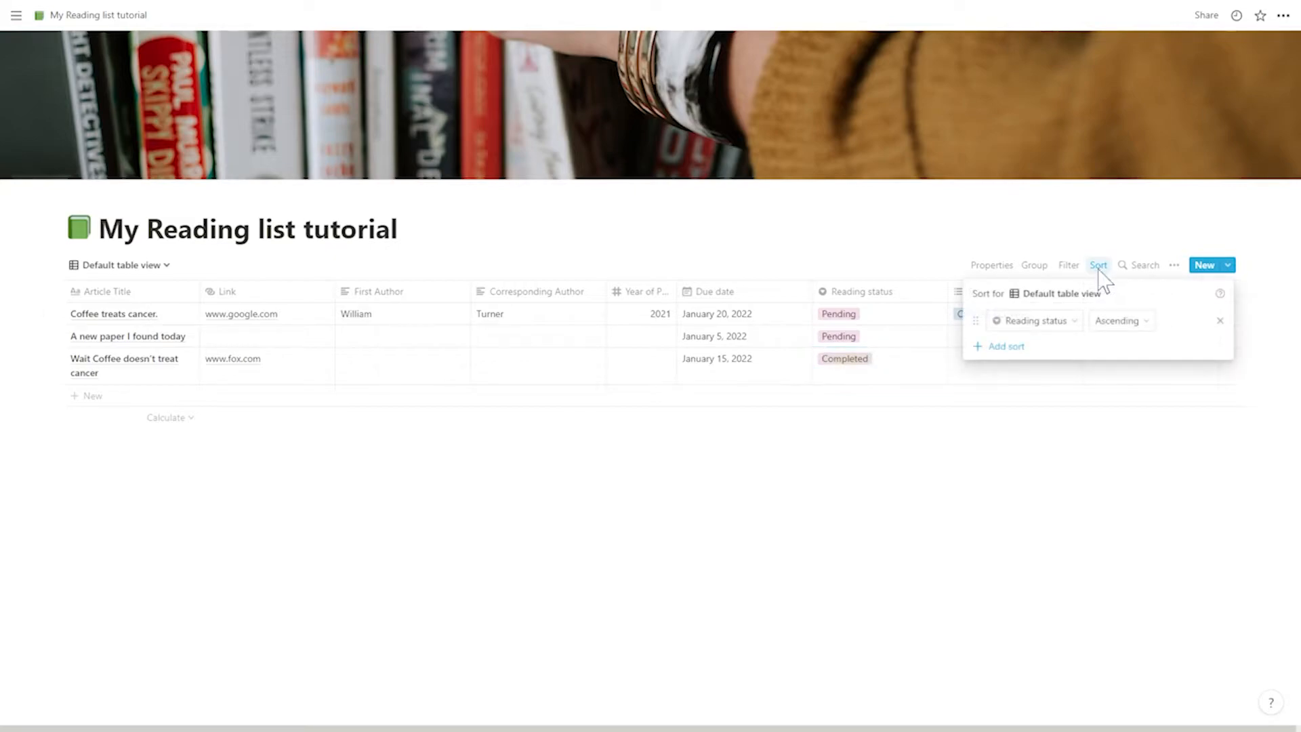
click(1006, 346)
click(1049, 354)
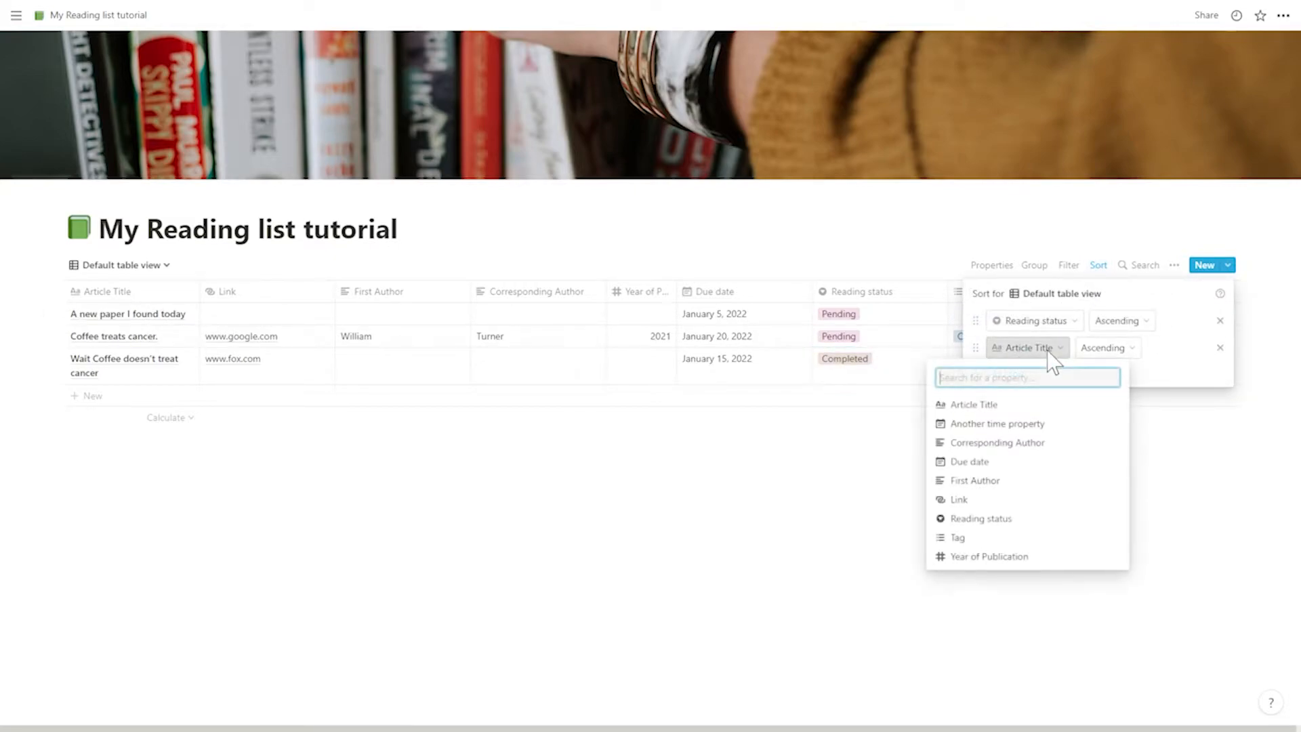
click(1006, 462)
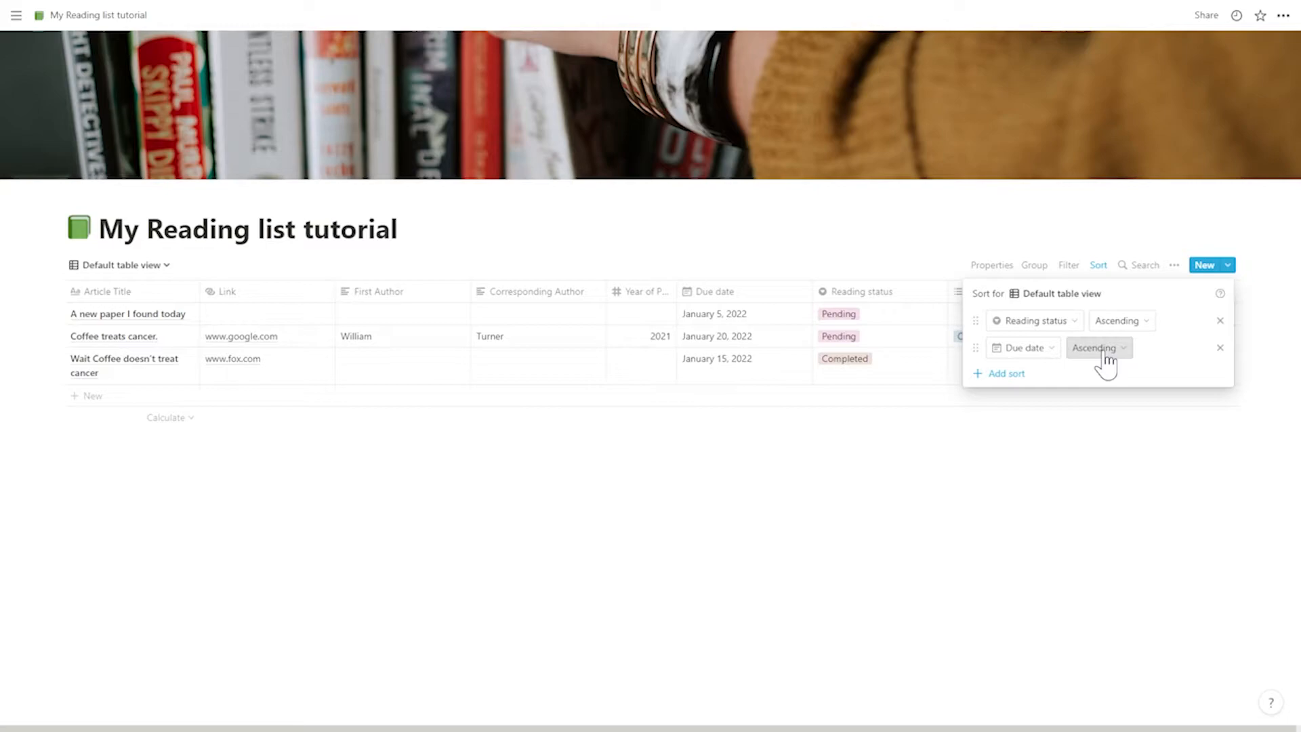
click(973, 459)
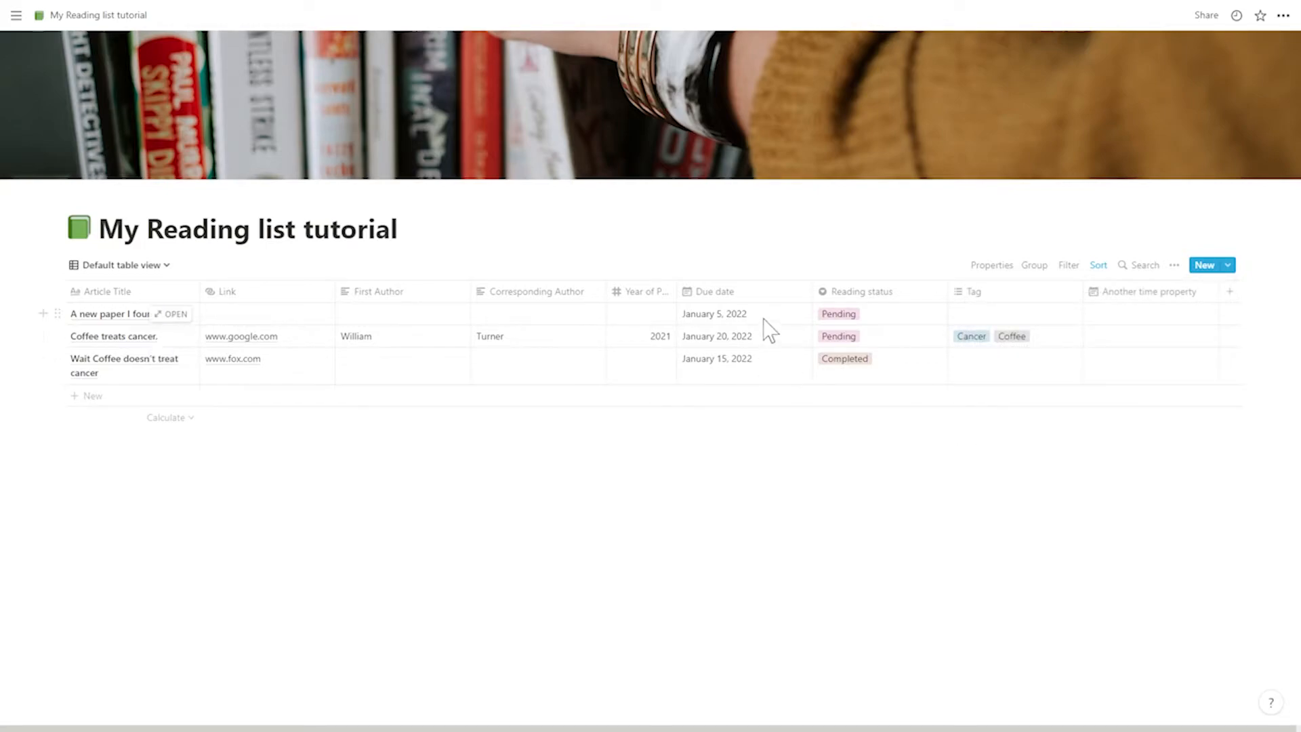
- Try moving the Reading status sort below the Due date sort
click(1099, 265)
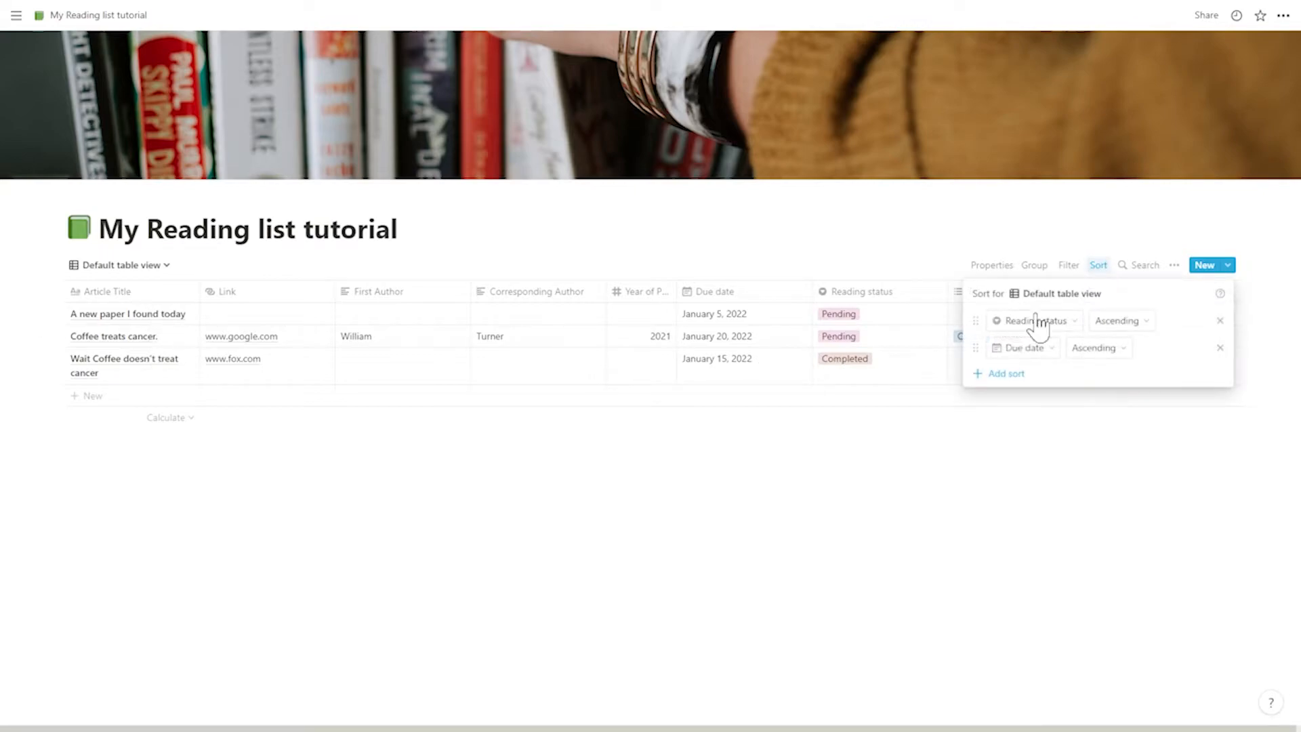
drag(976, 321, 973, 352)
click(972, 468)
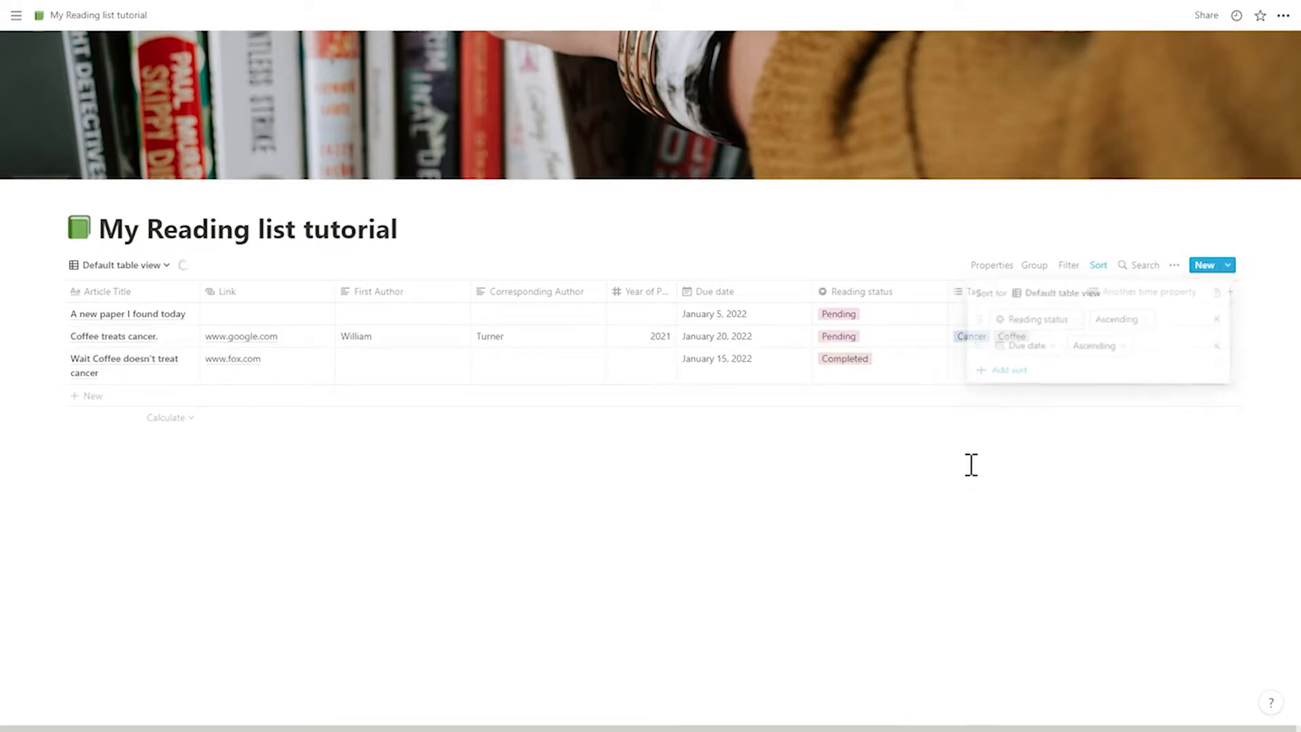
- Check the filter settings of the default table view, and open the Reading page
click(1068, 266)
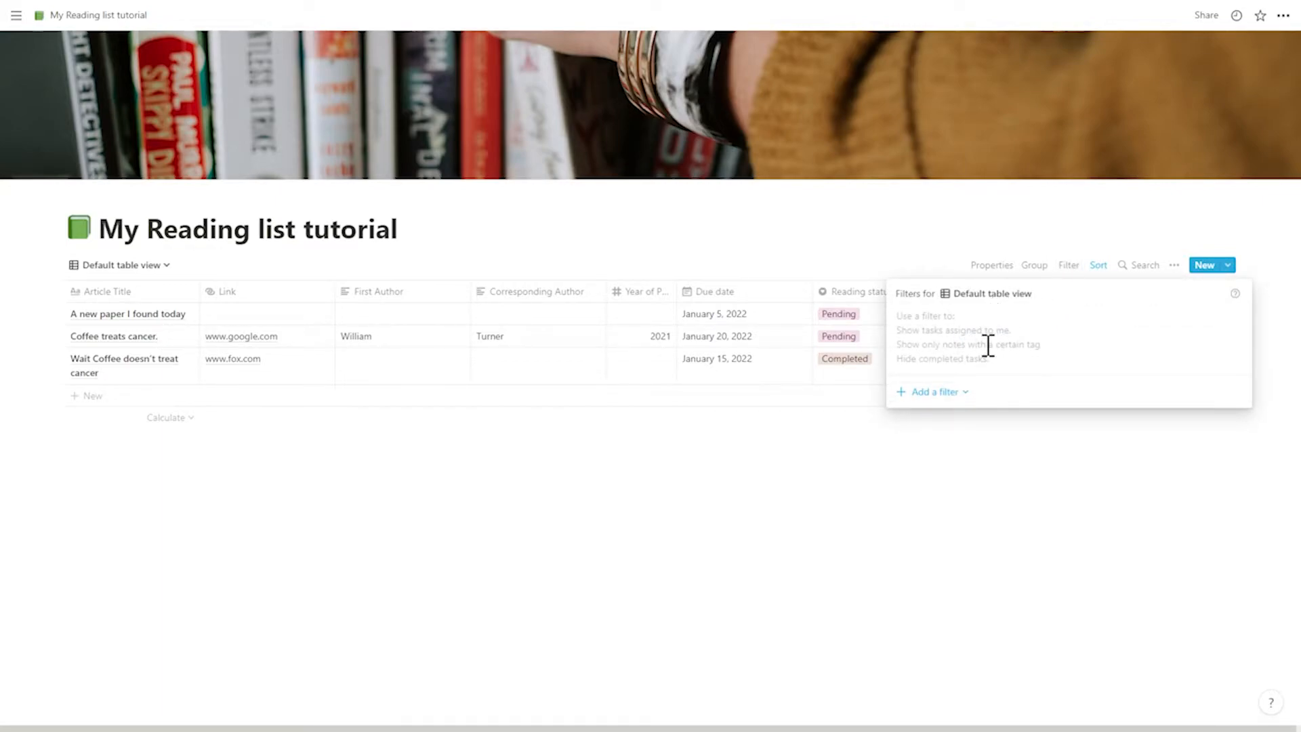
click(974, 450)
click(16, 16)
click(58, 217)
click(151, 16)
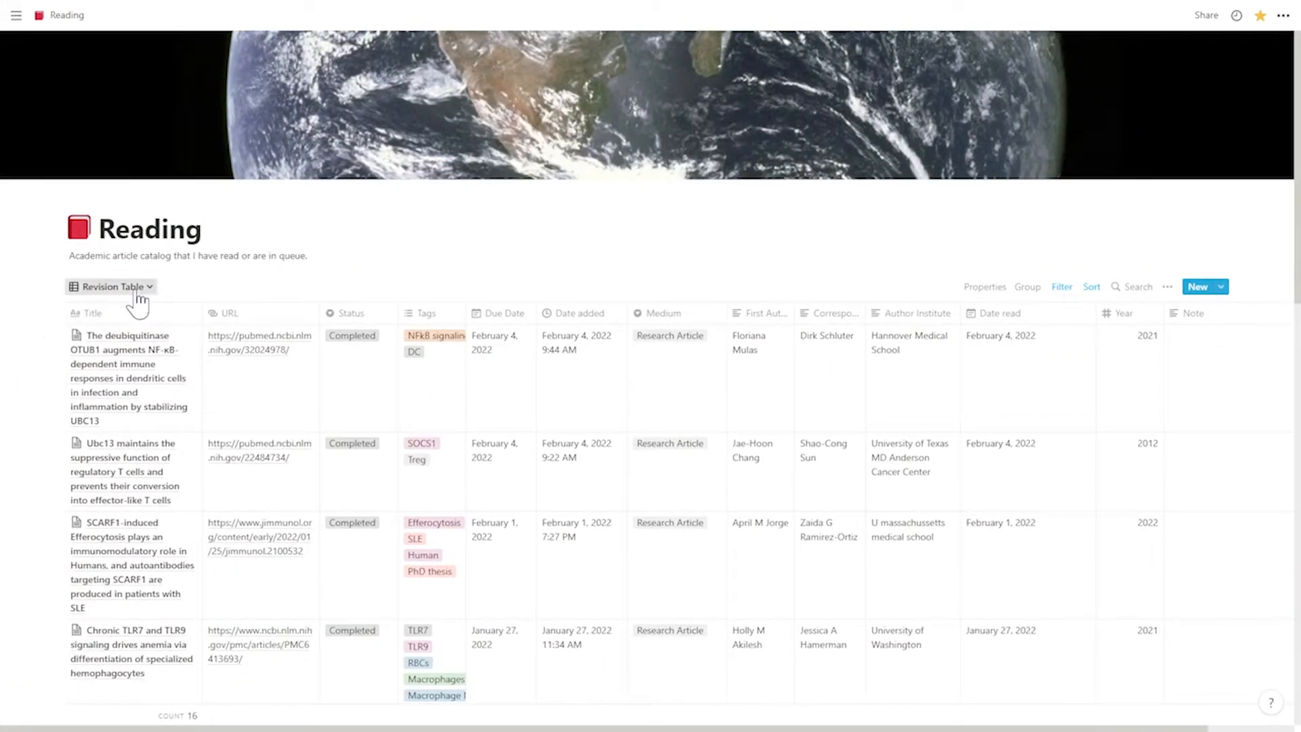
- Switch the Reading database to its Completed view and examine how it is filtered
click(139, 298)
click(94, 435)
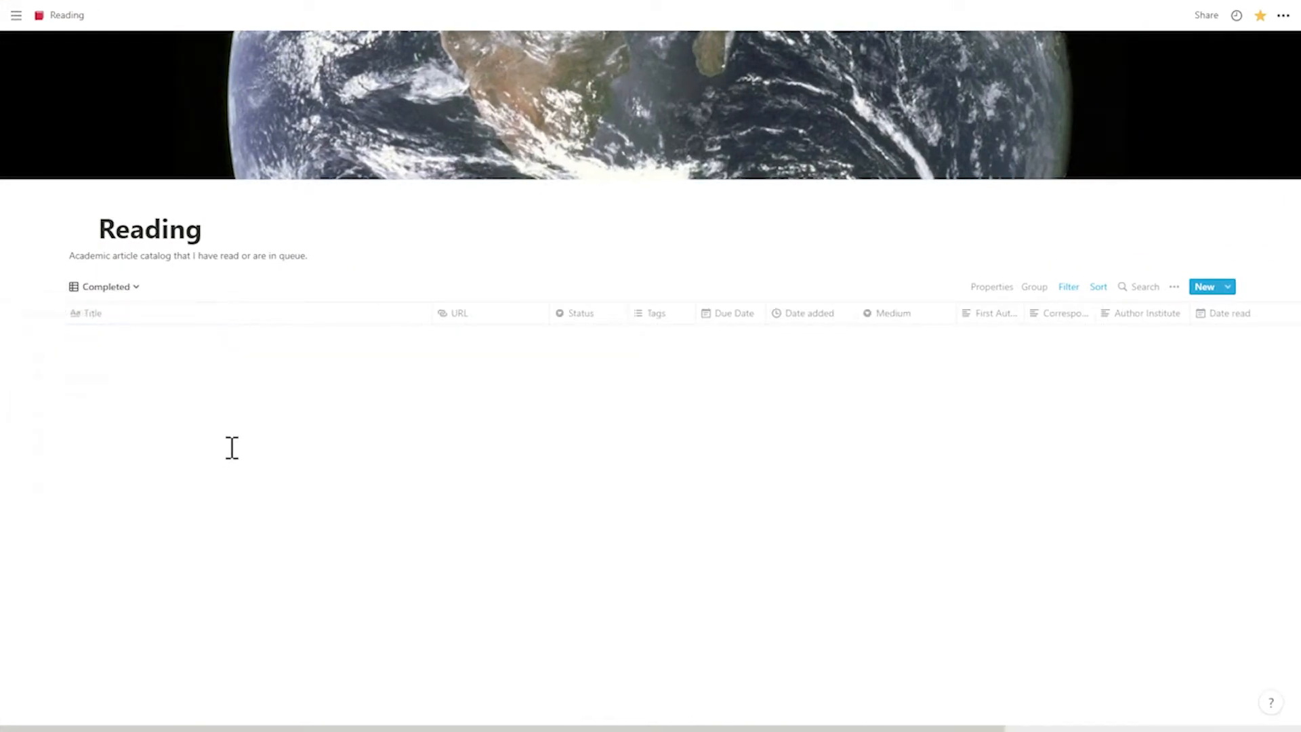
click(1062, 287)
click(1088, 443)
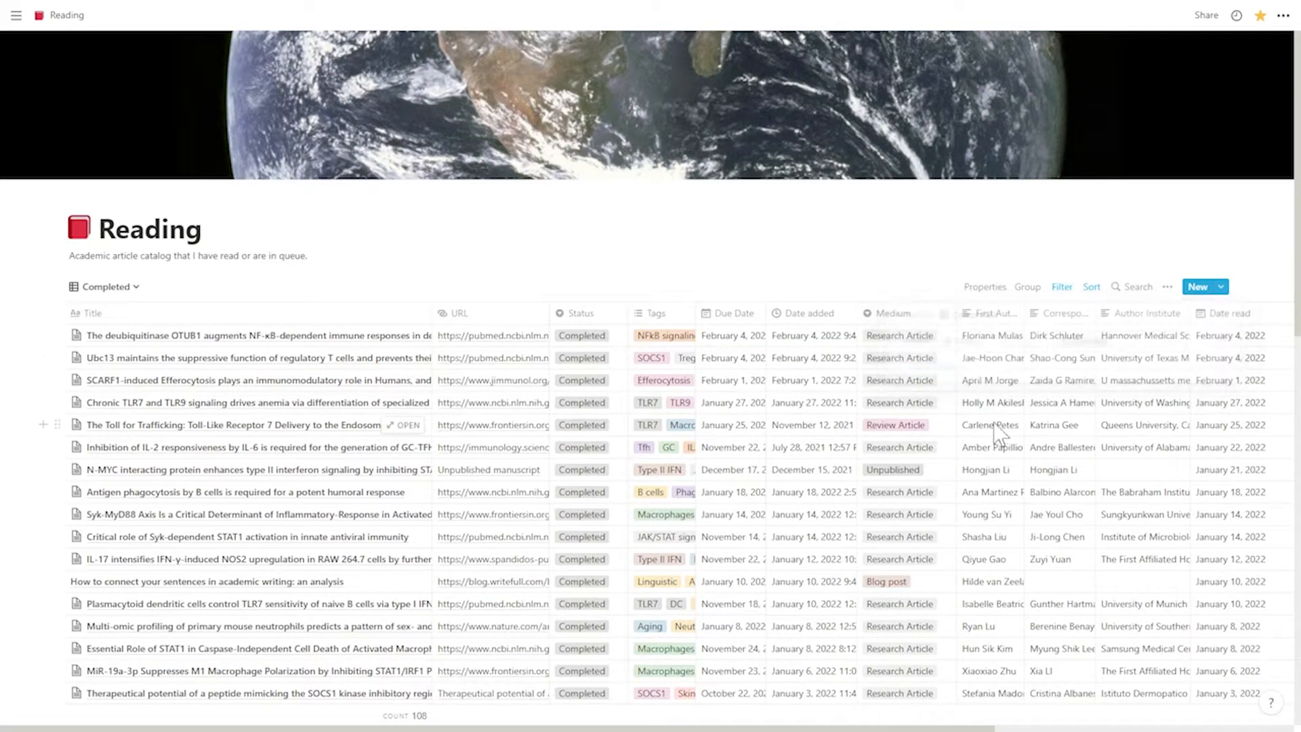
scroll(671, 427, down, 10)
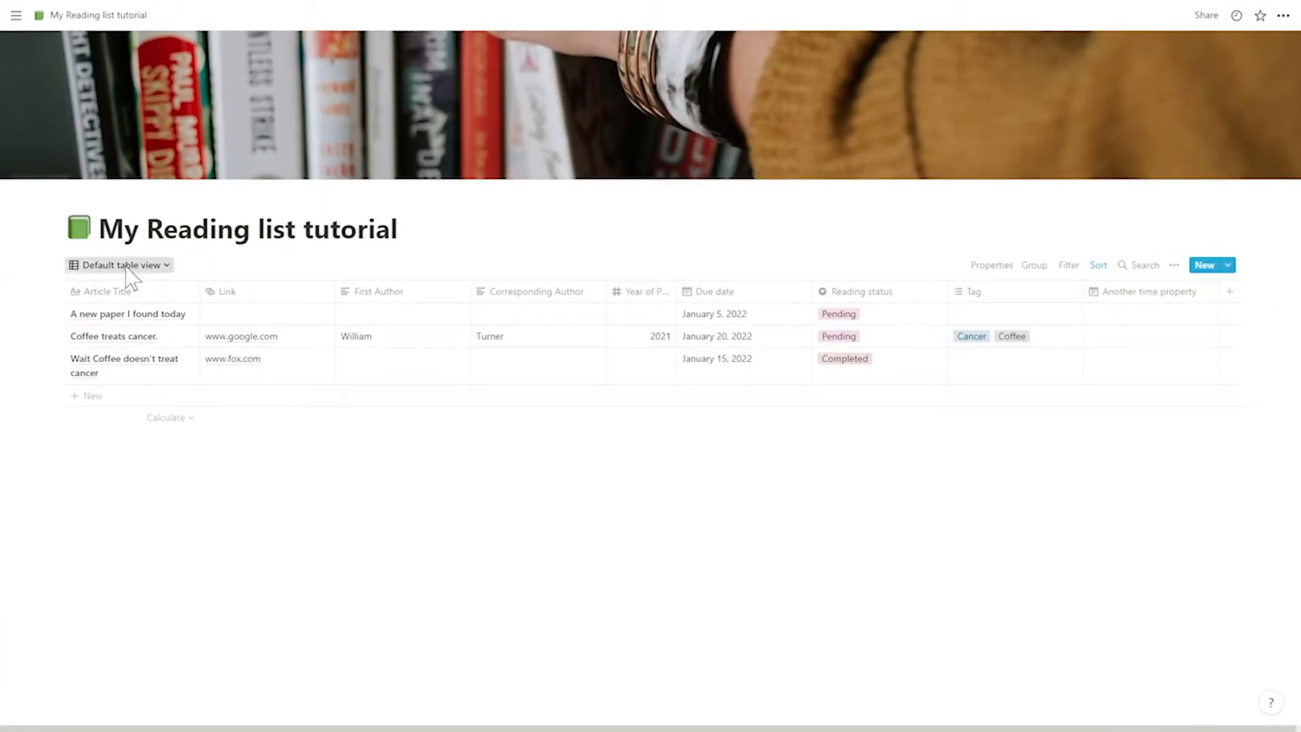
- Add a table view named "Completed" to the My Reading list tutorial database
click(127, 266)
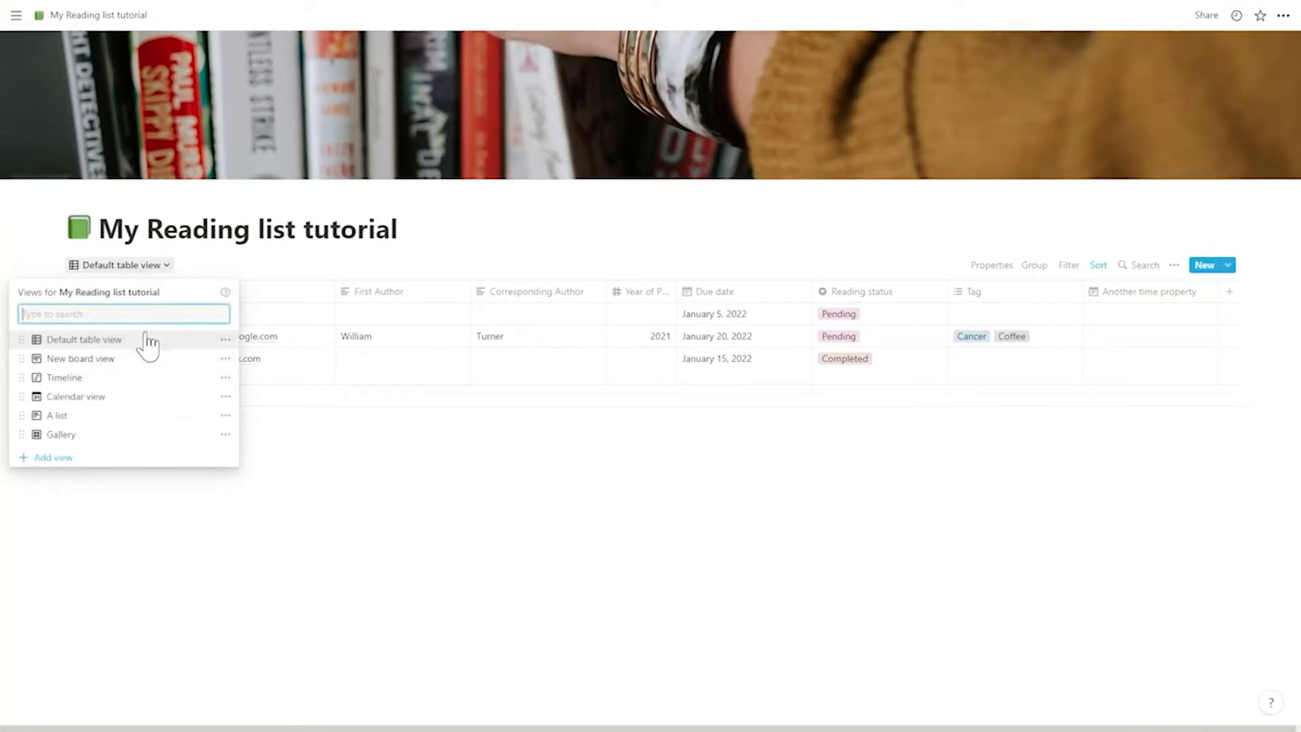
click(53, 459)
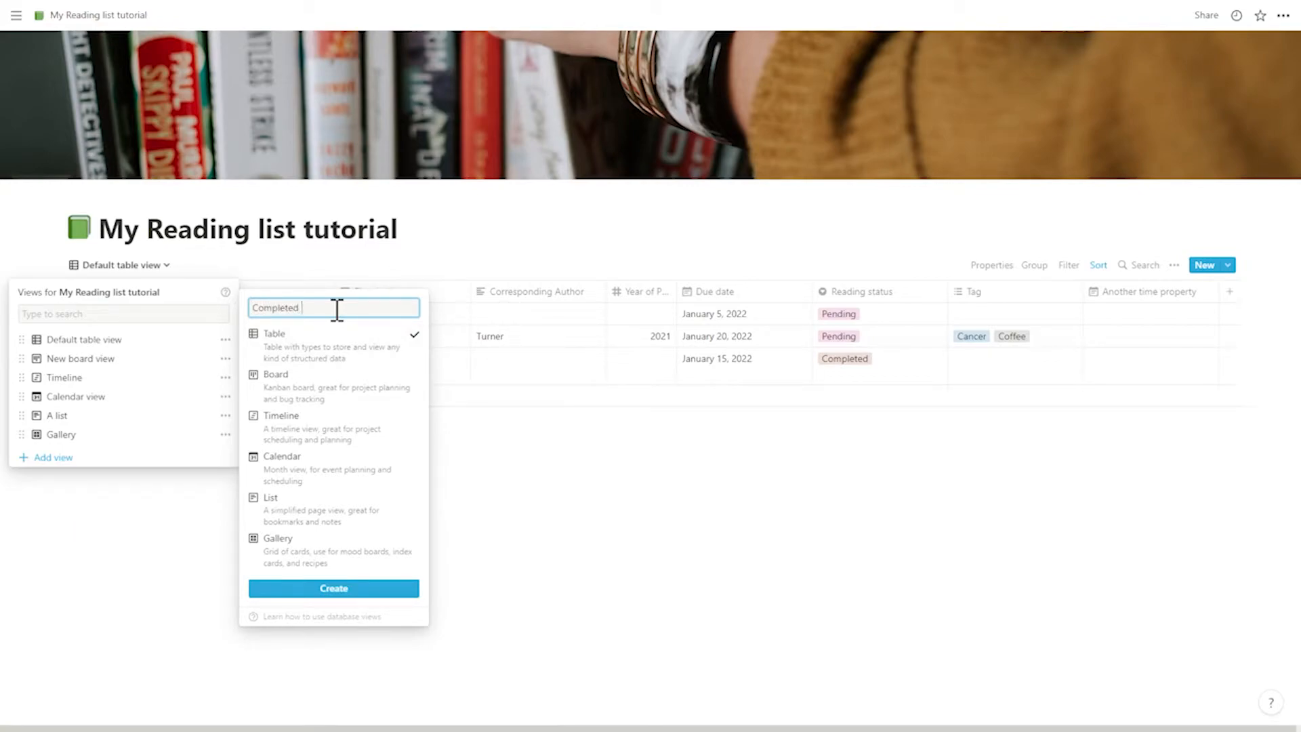
key(Return)
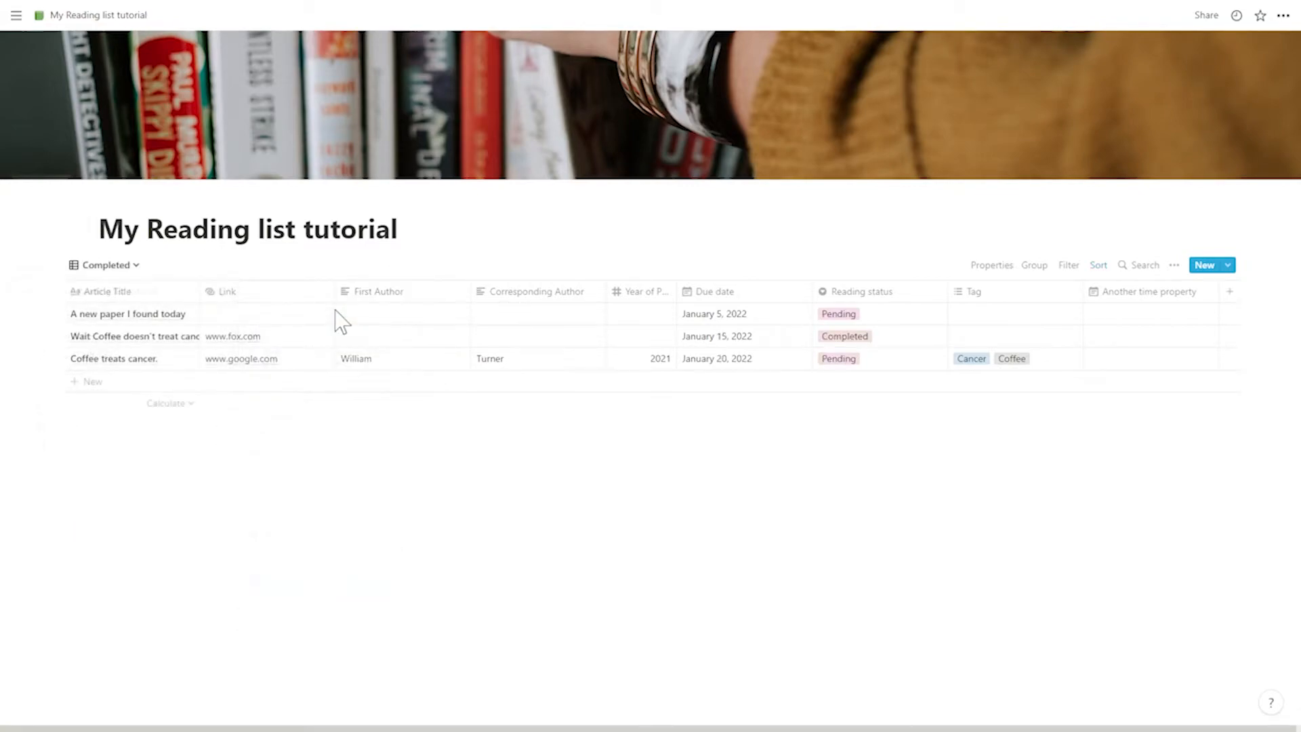
- Filter the Completed view to articles whose Reading status is Completed
click(1069, 268)
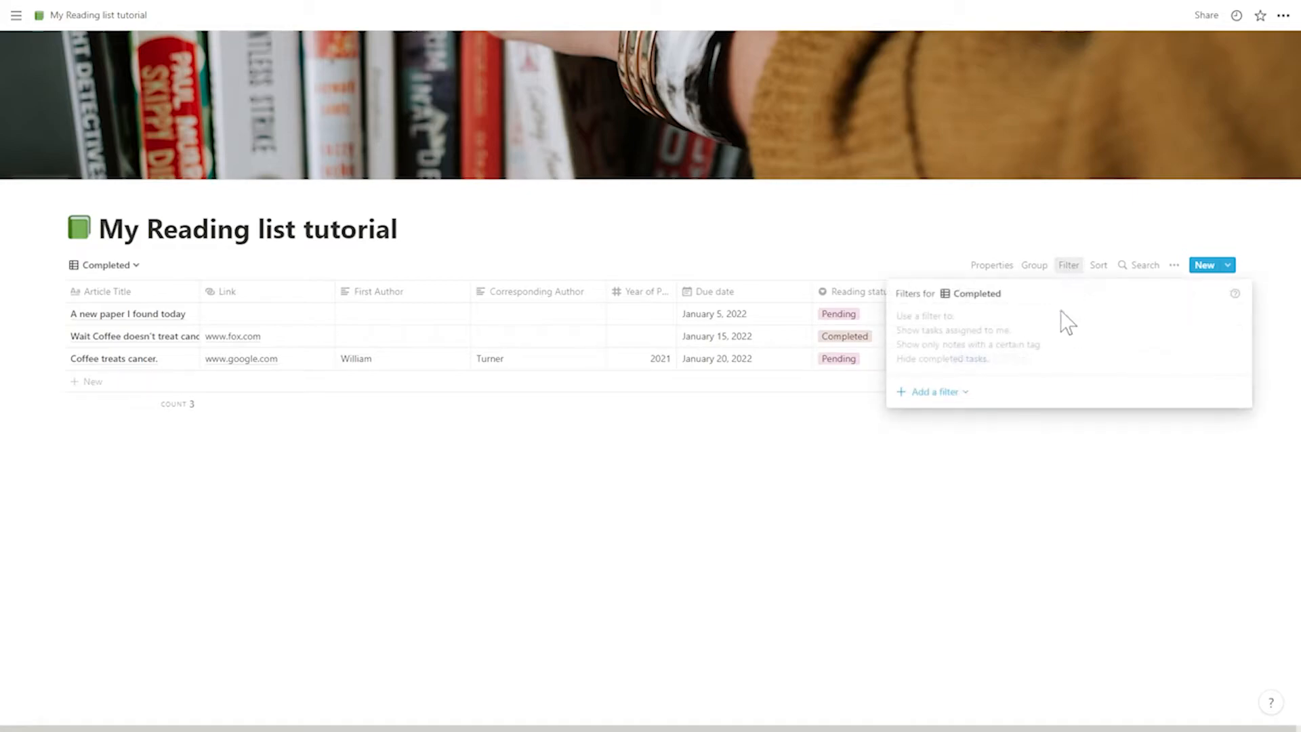
click(939, 392)
click(961, 427)
click(986, 324)
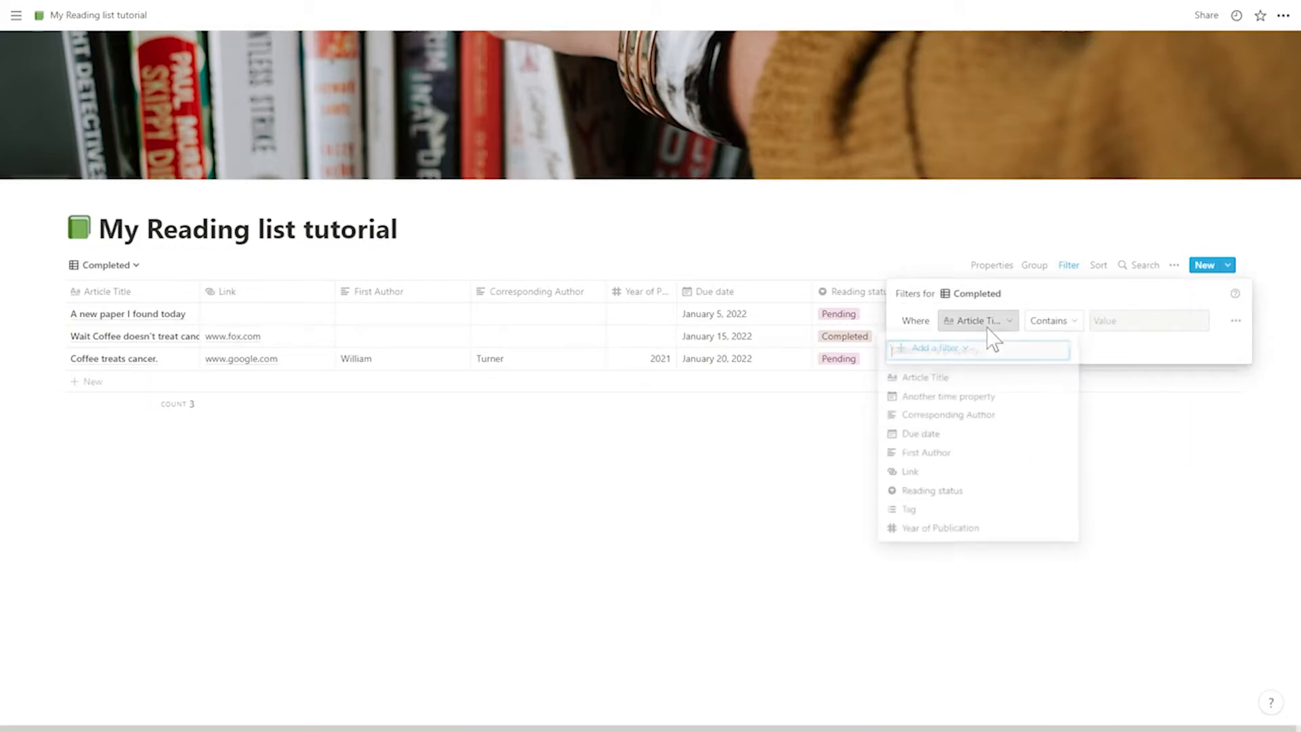
click(935, 491)
click(1089, 325)
click(1089, 416)
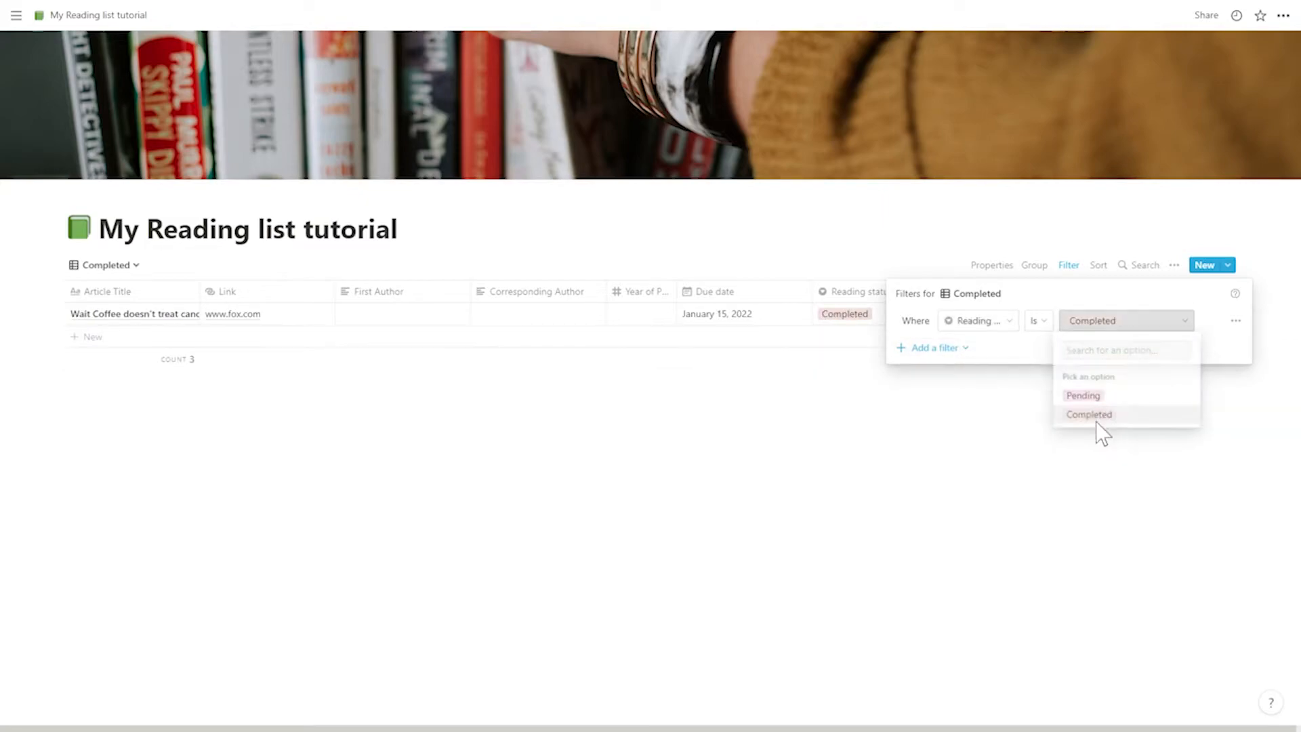
click(808, 480)
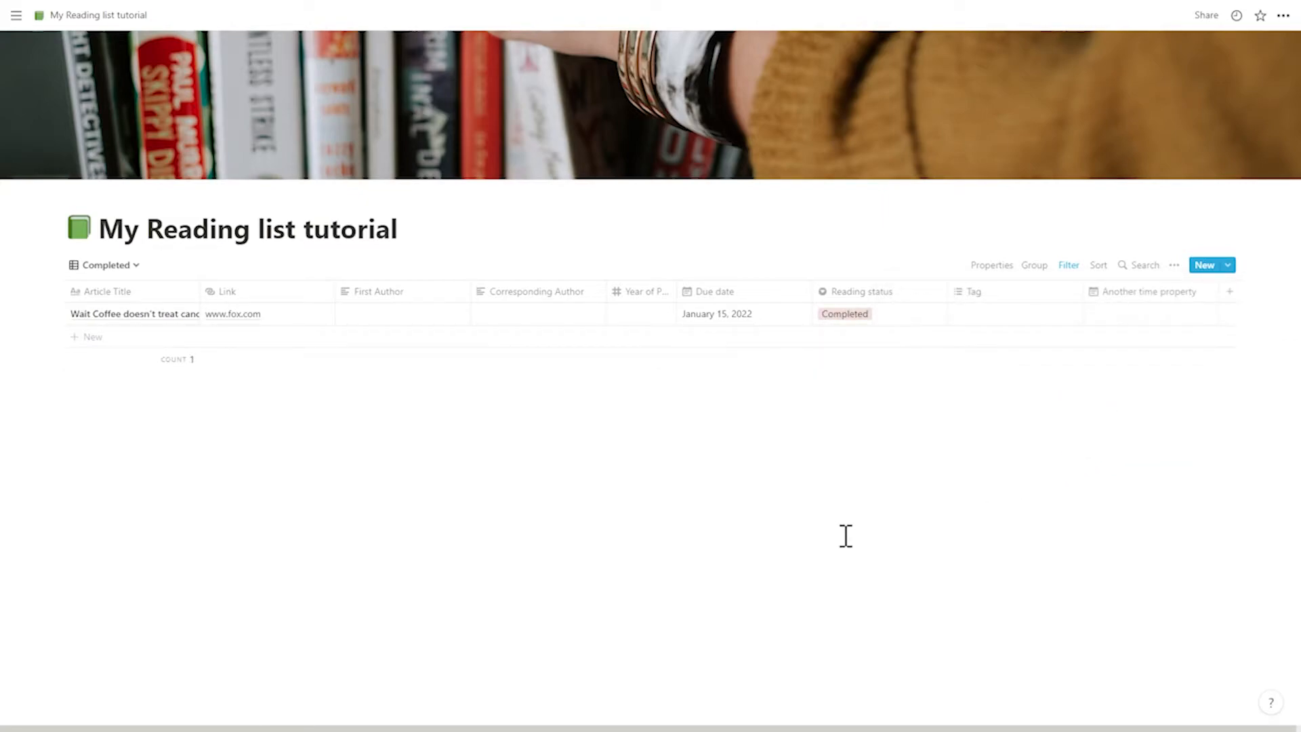
- Look over the available views and show the Reading database's Revision Table view
click(125, 268)
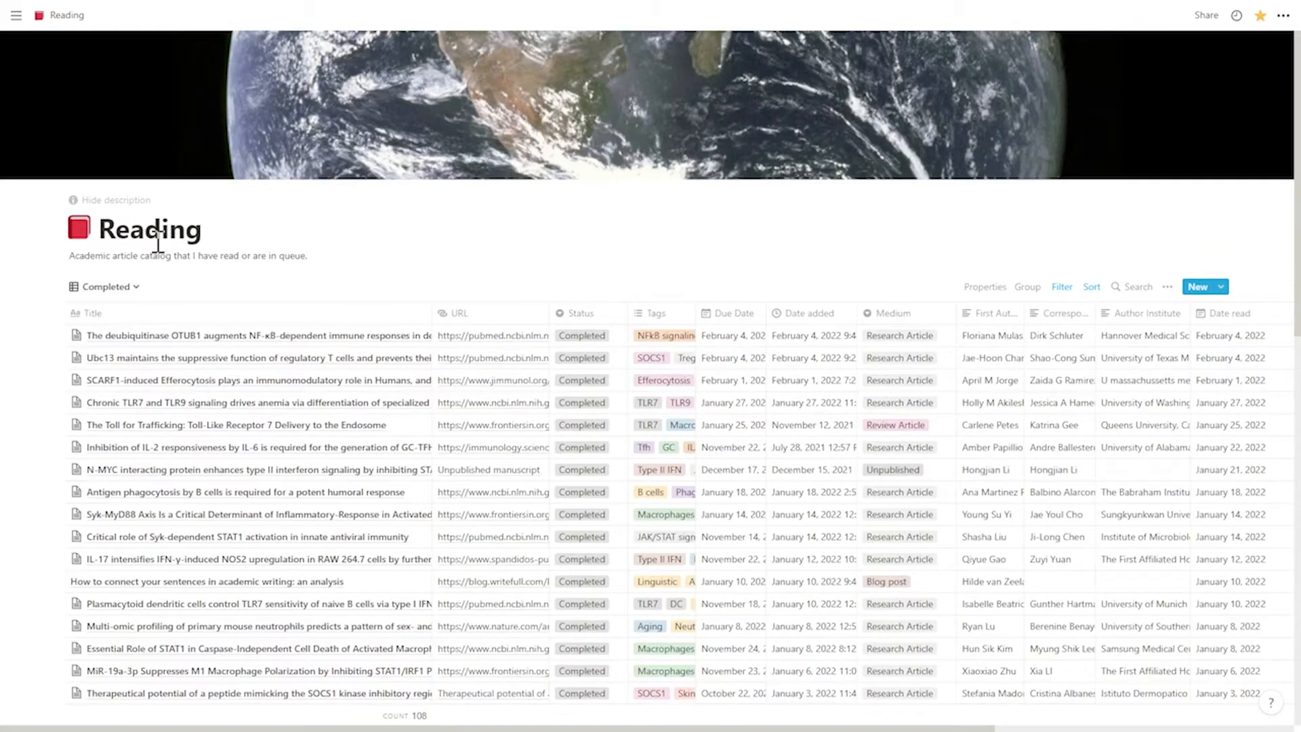
click(106, 286)
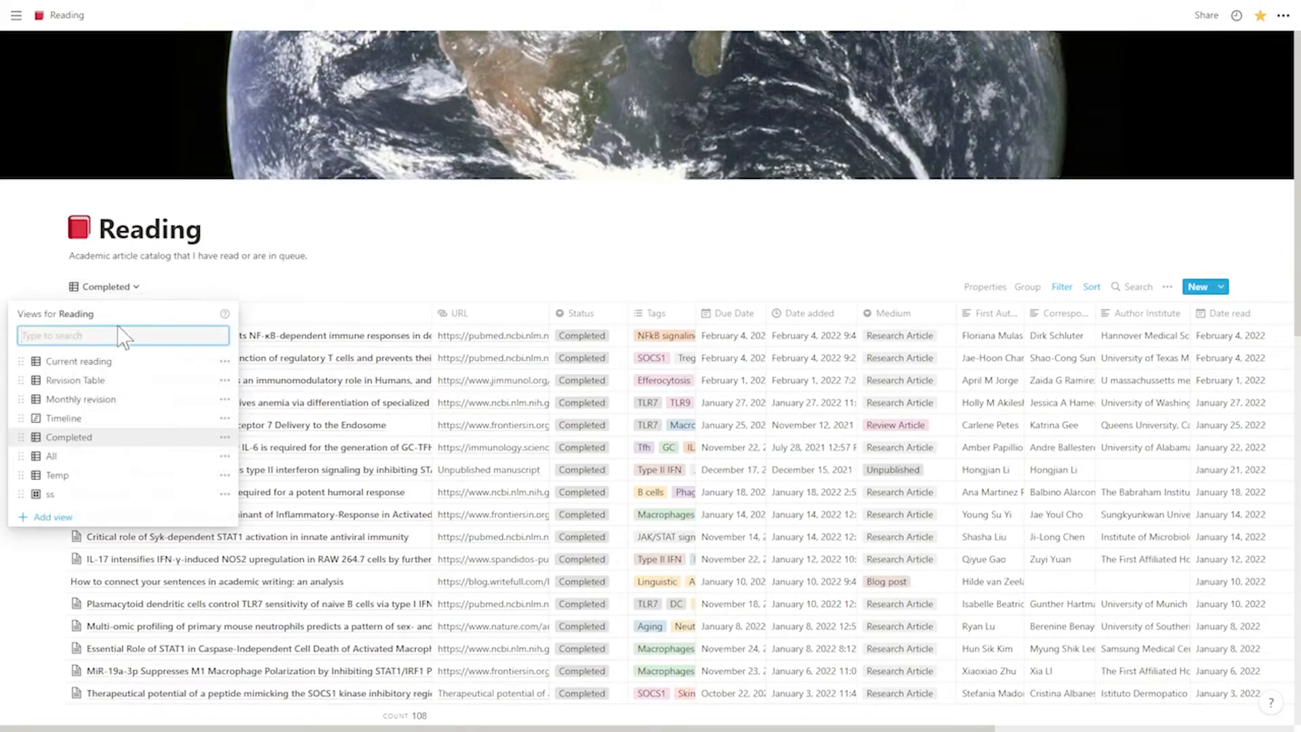
click(139, 383)
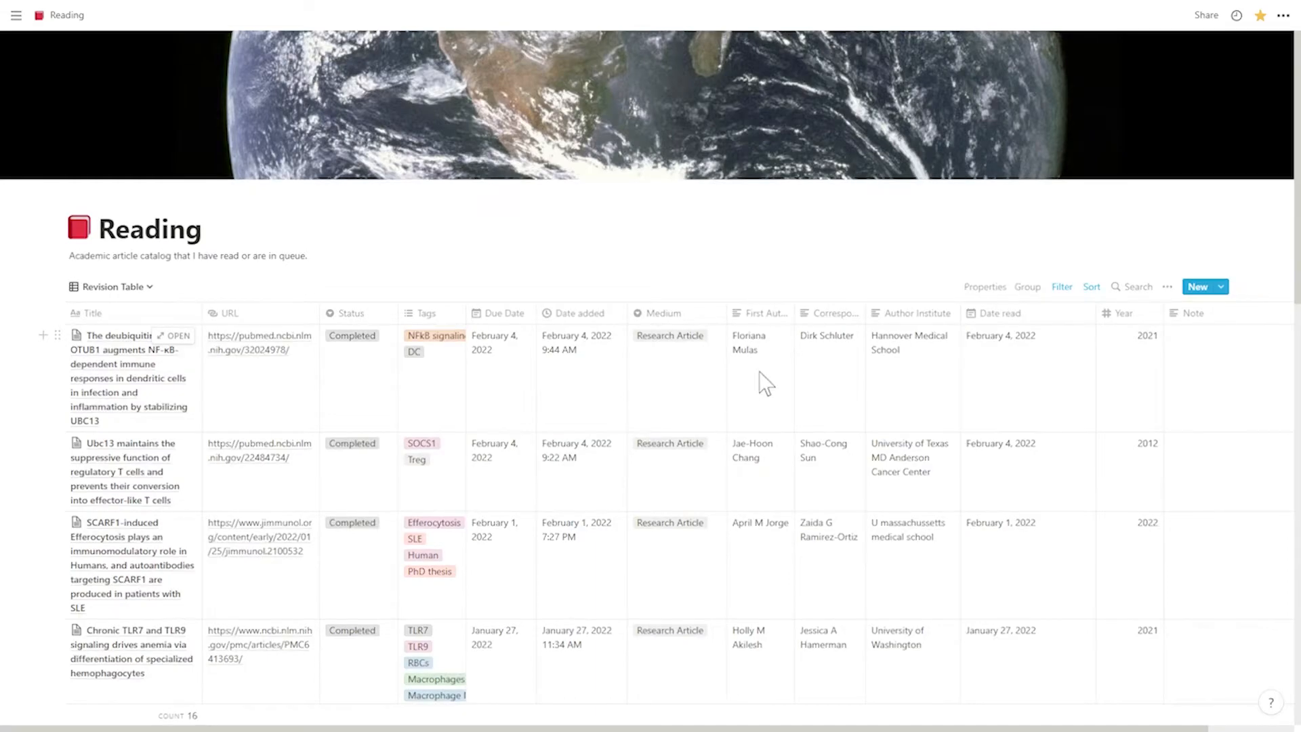
- Examine the filters of the Revision Table view and switch the Reading database to its Temp view
click(1070, 287)
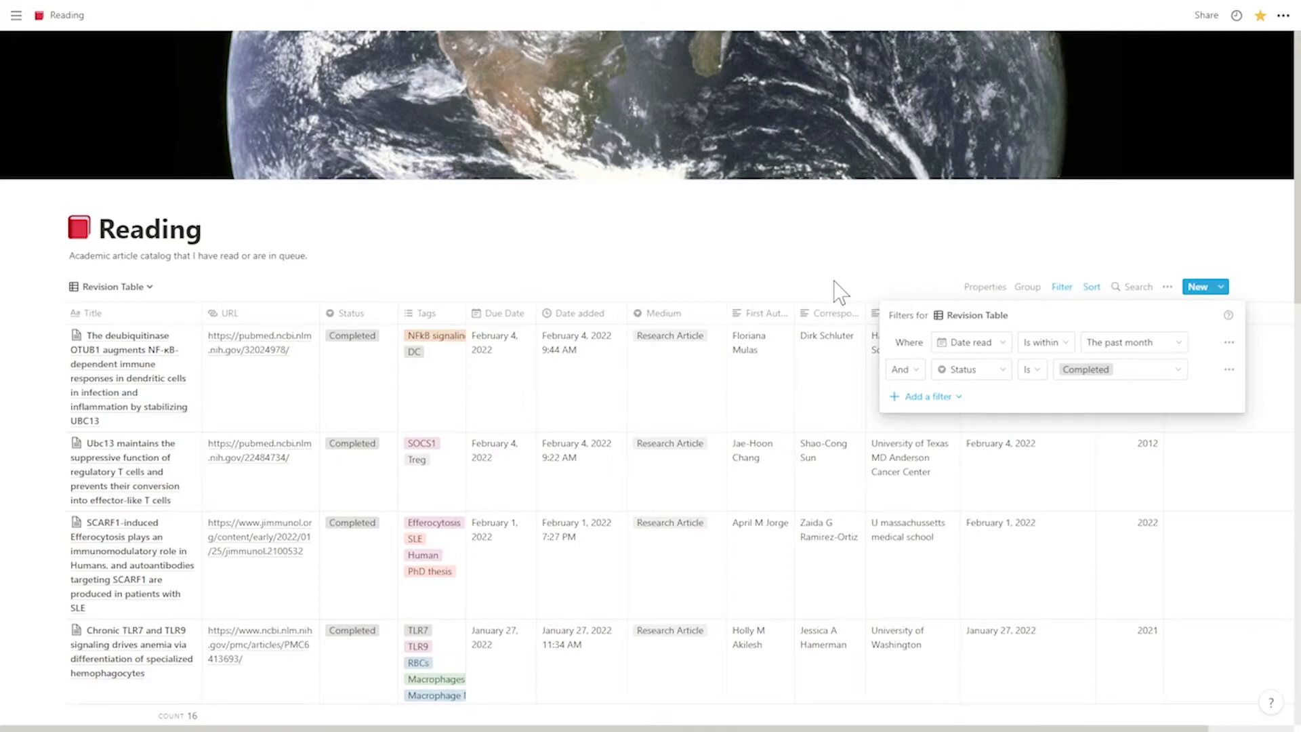
click(139, 284)
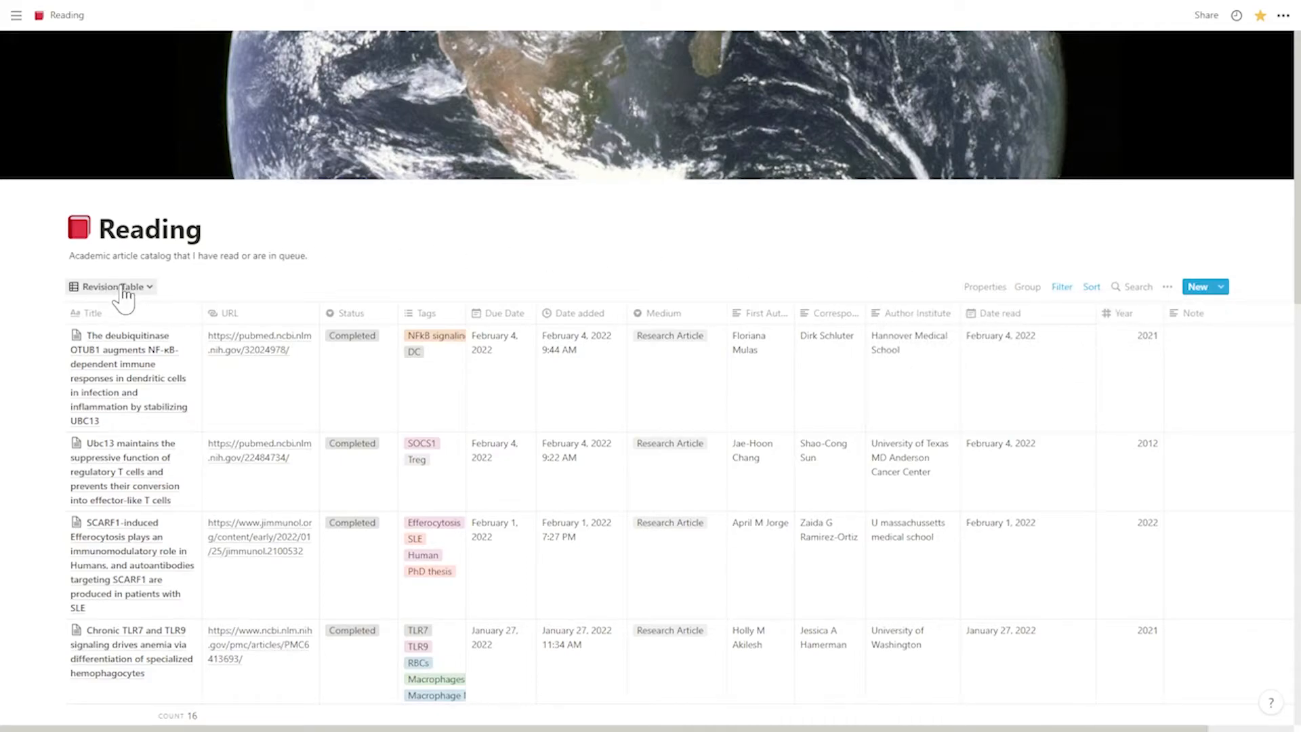
click(124, 289)
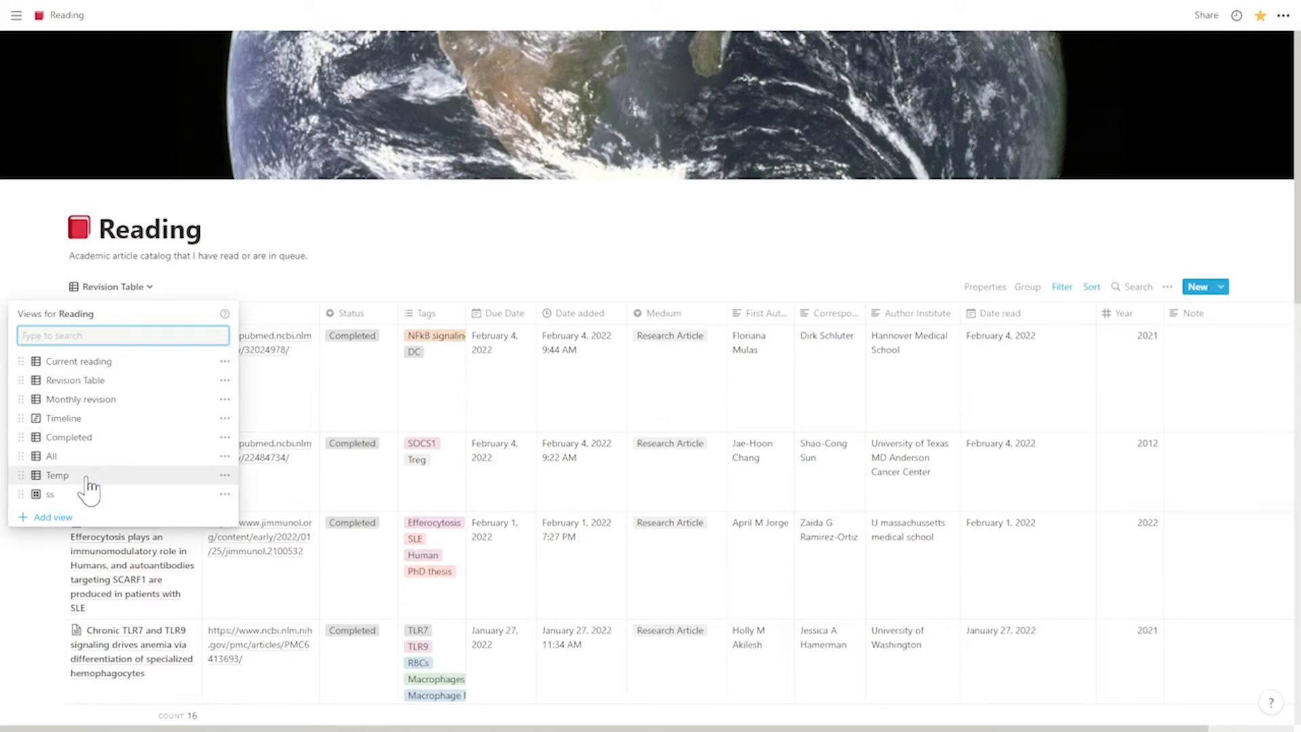
click(58, 475)
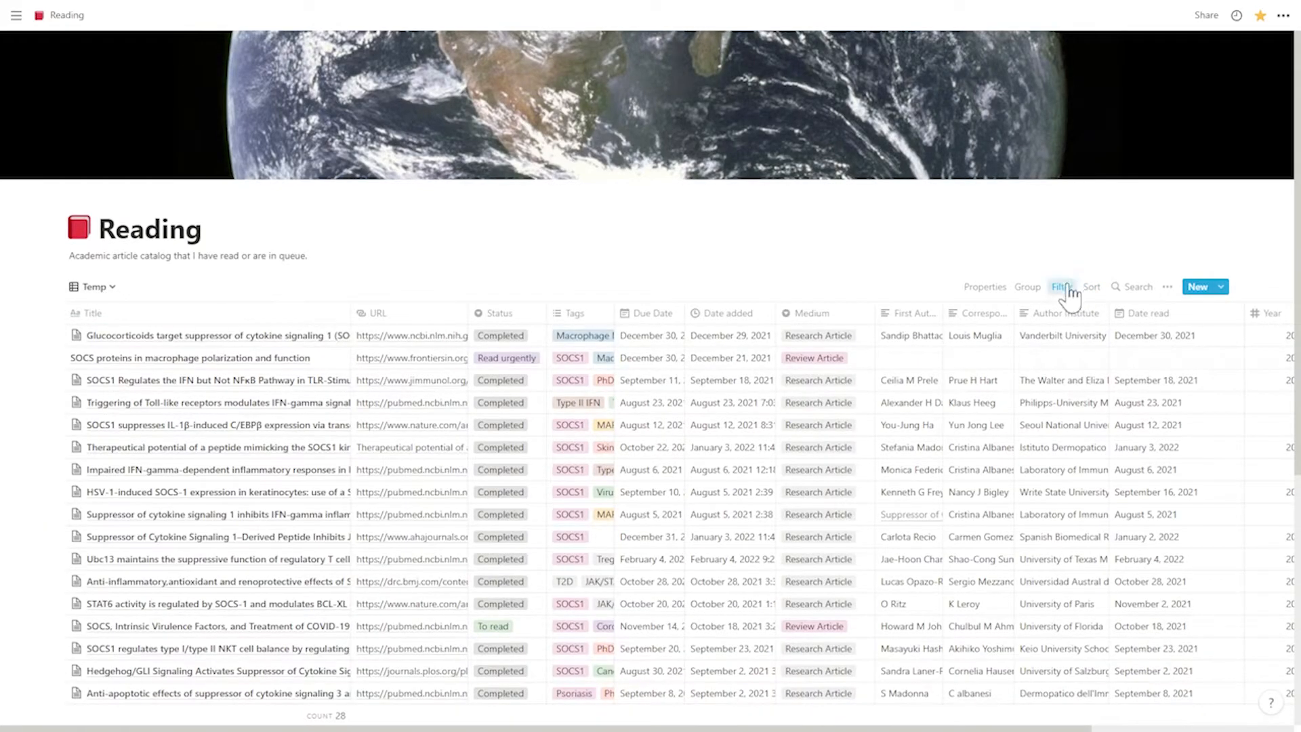
- Change the Temp view's Tags filter to PhD thesis and look over the matching articles
click(1069, 290)
click(1128, 354)
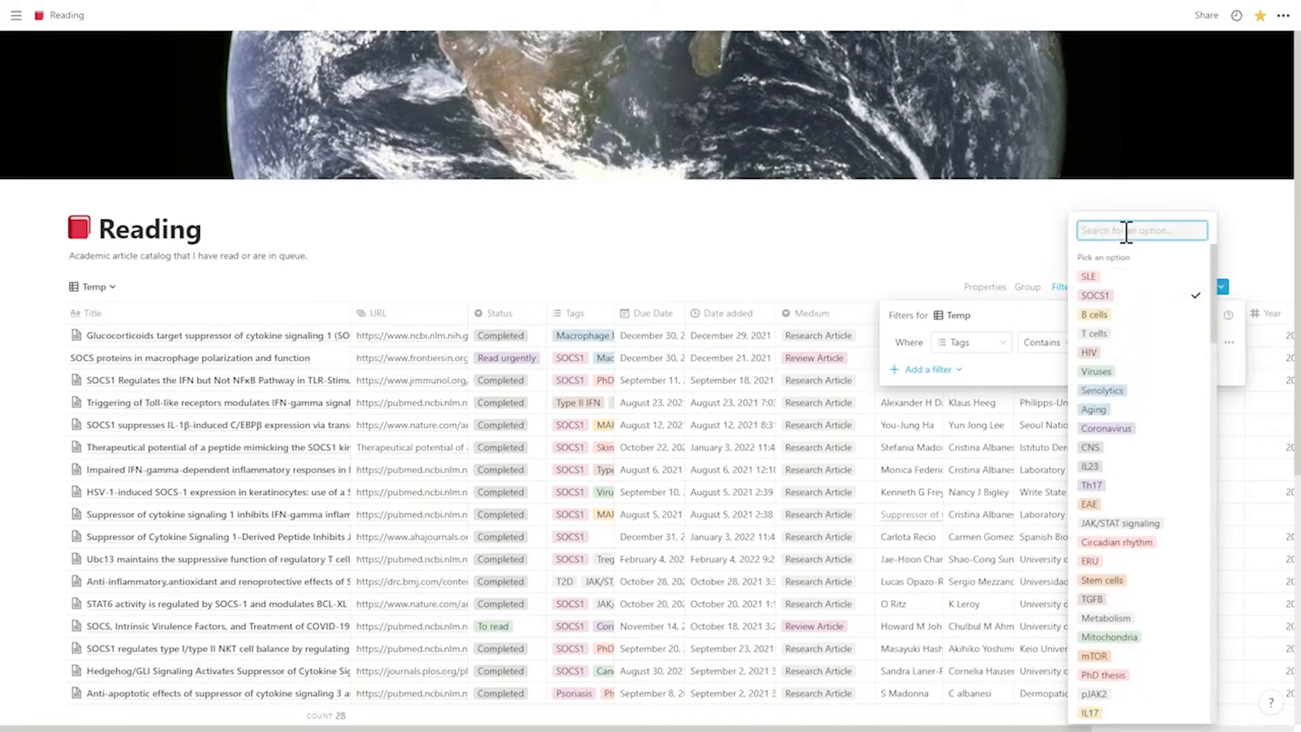
text(phd)
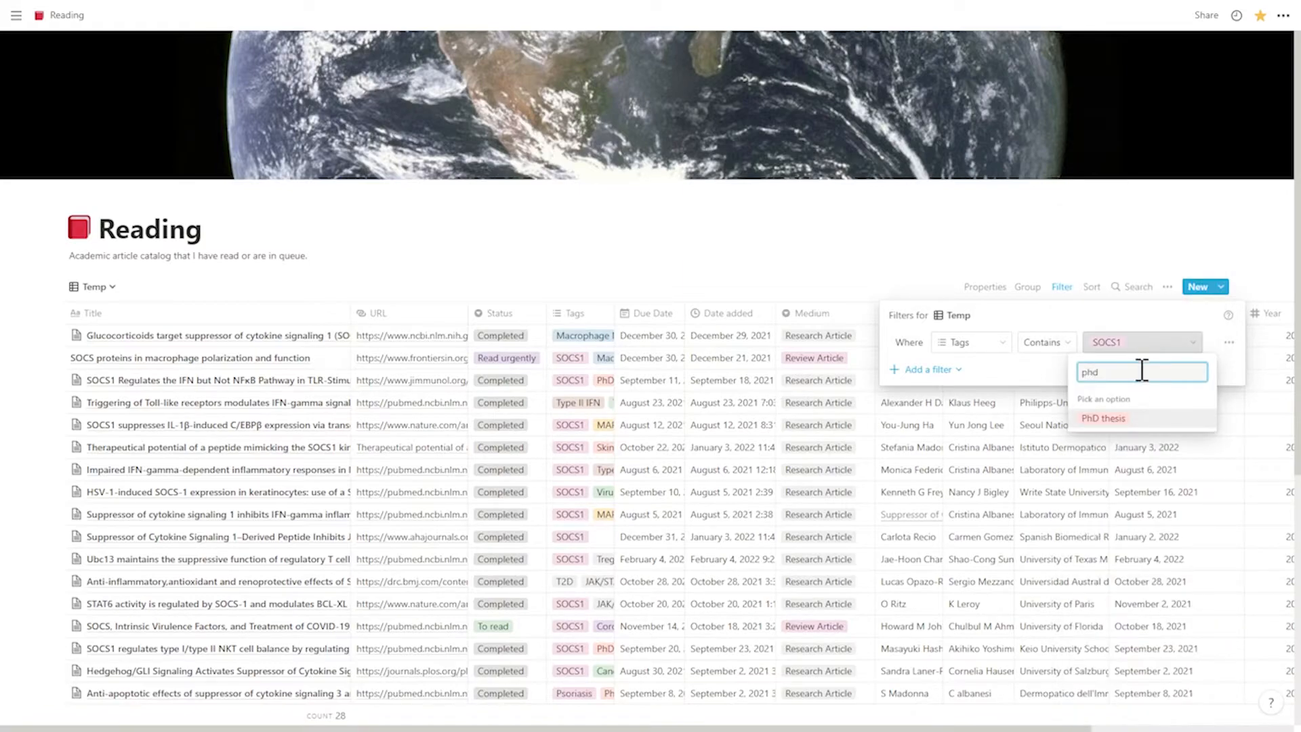
click(1112, 418)
click(983, 343)
click(971, 292)
click(928, 224)
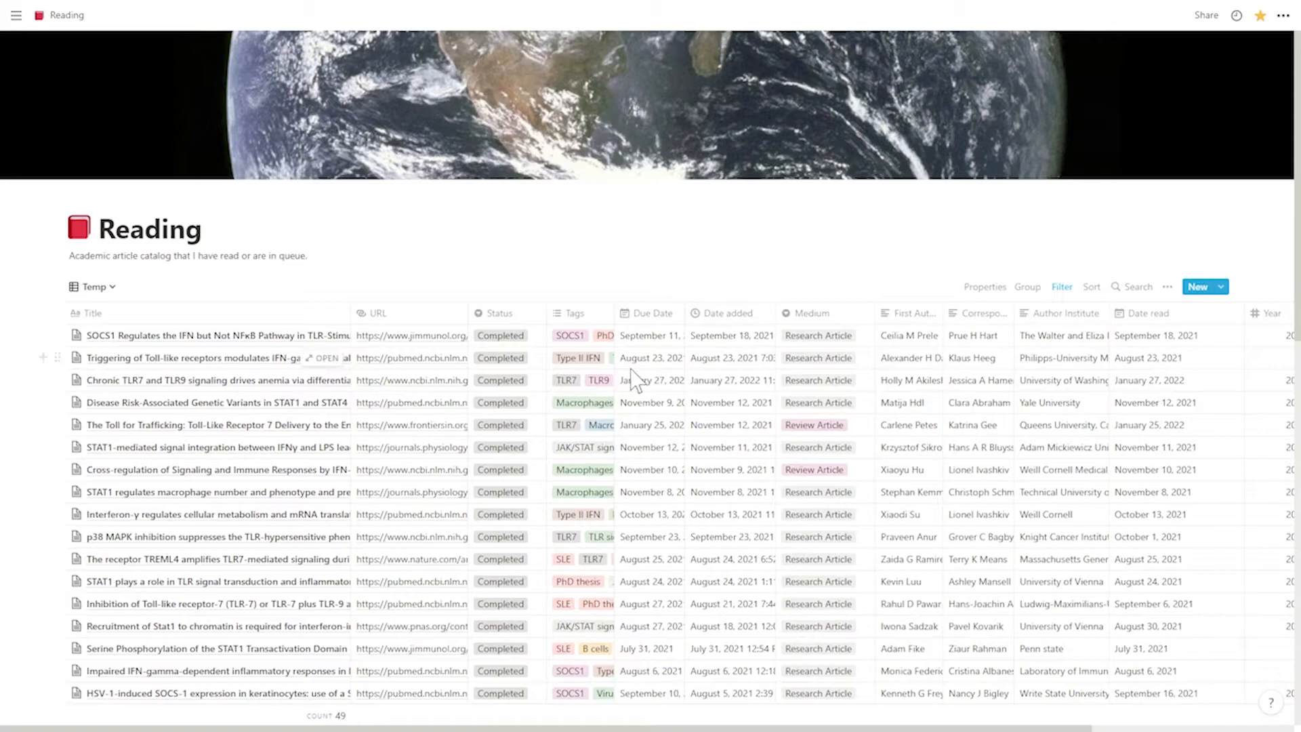
scroll(635, 379, down, 15)
scroll(656, 372, up, 15)
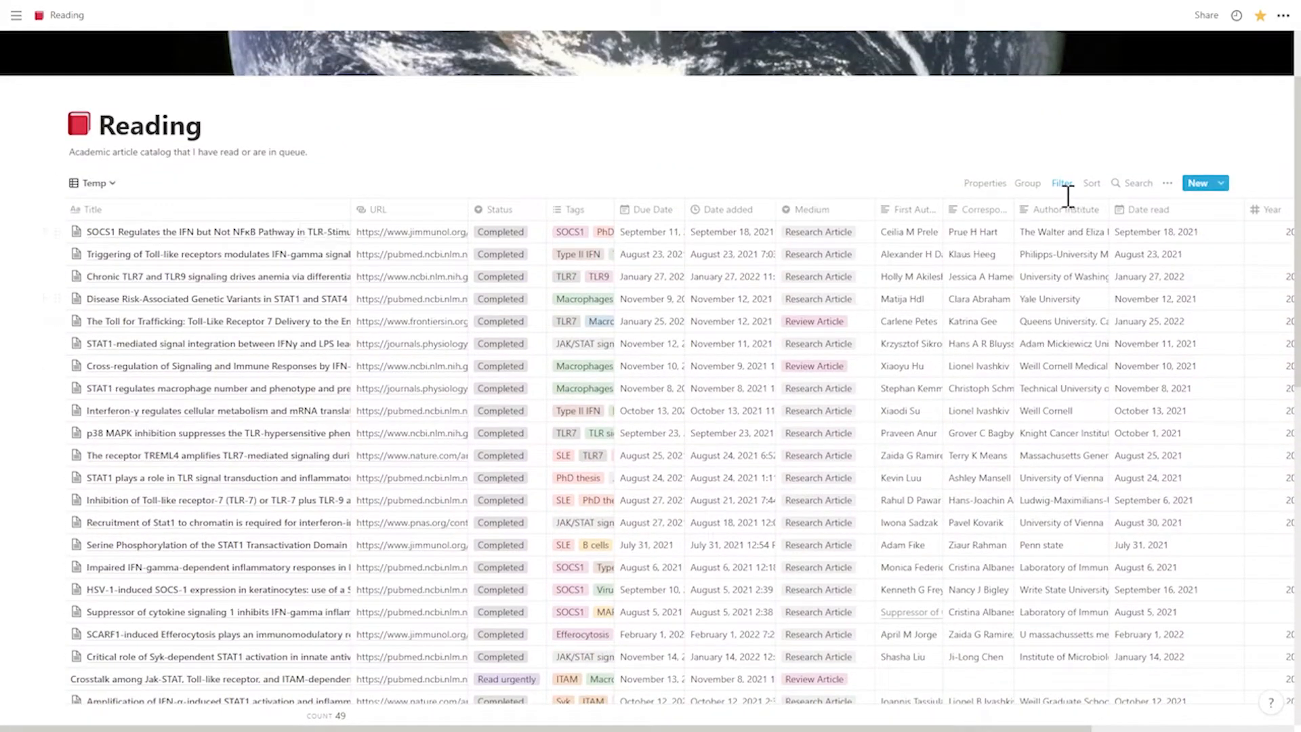
scroll(434, 173, up, 3)
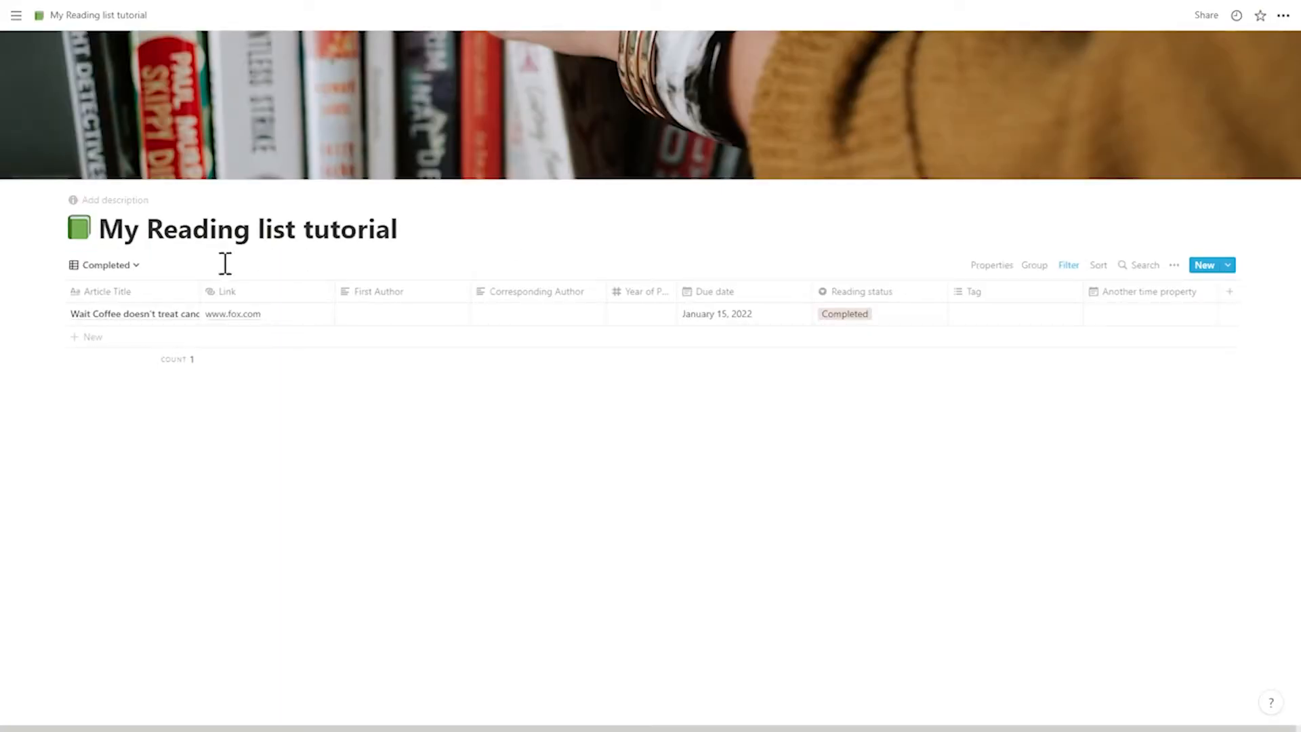
- Browse the Calendar and A list views of My Reading list tutorial, return to Default table view and check its filters
click(113, 265)
click(74, 397)
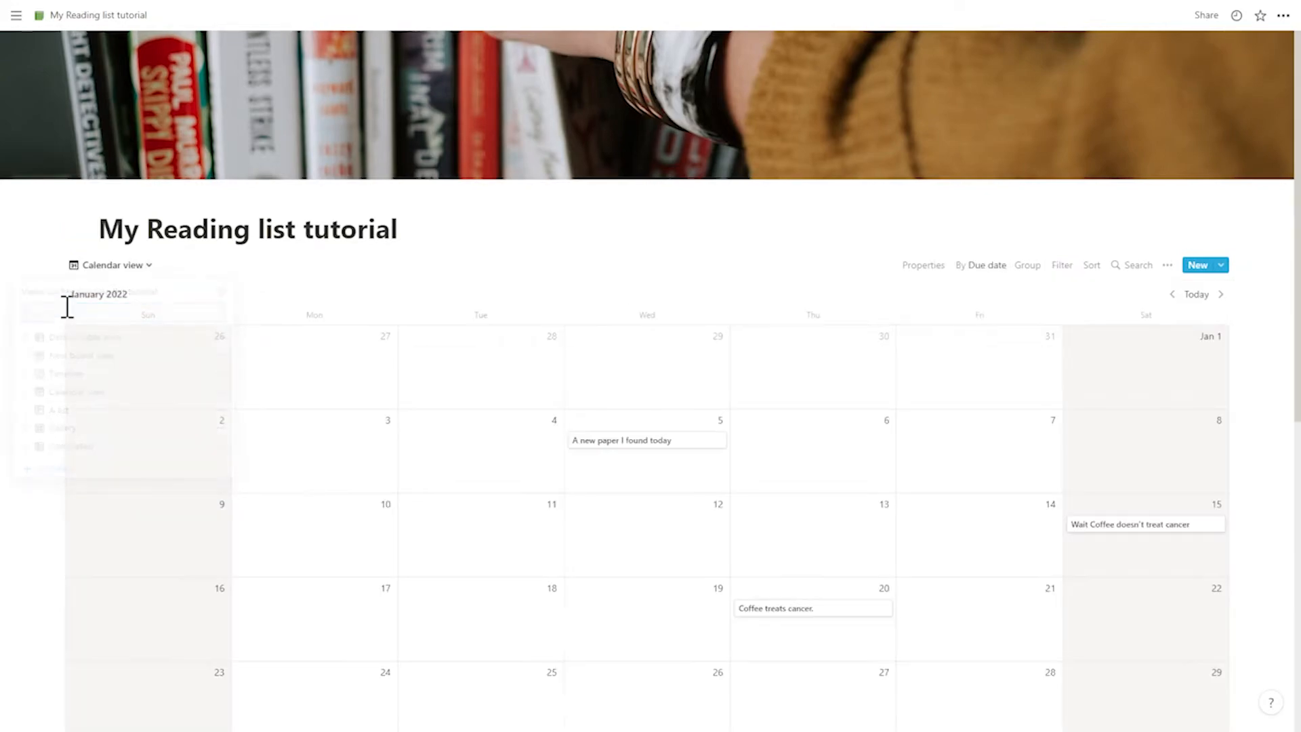
click(105, 266)
click(86, 417)
click(101, 266)
click(94, 343)
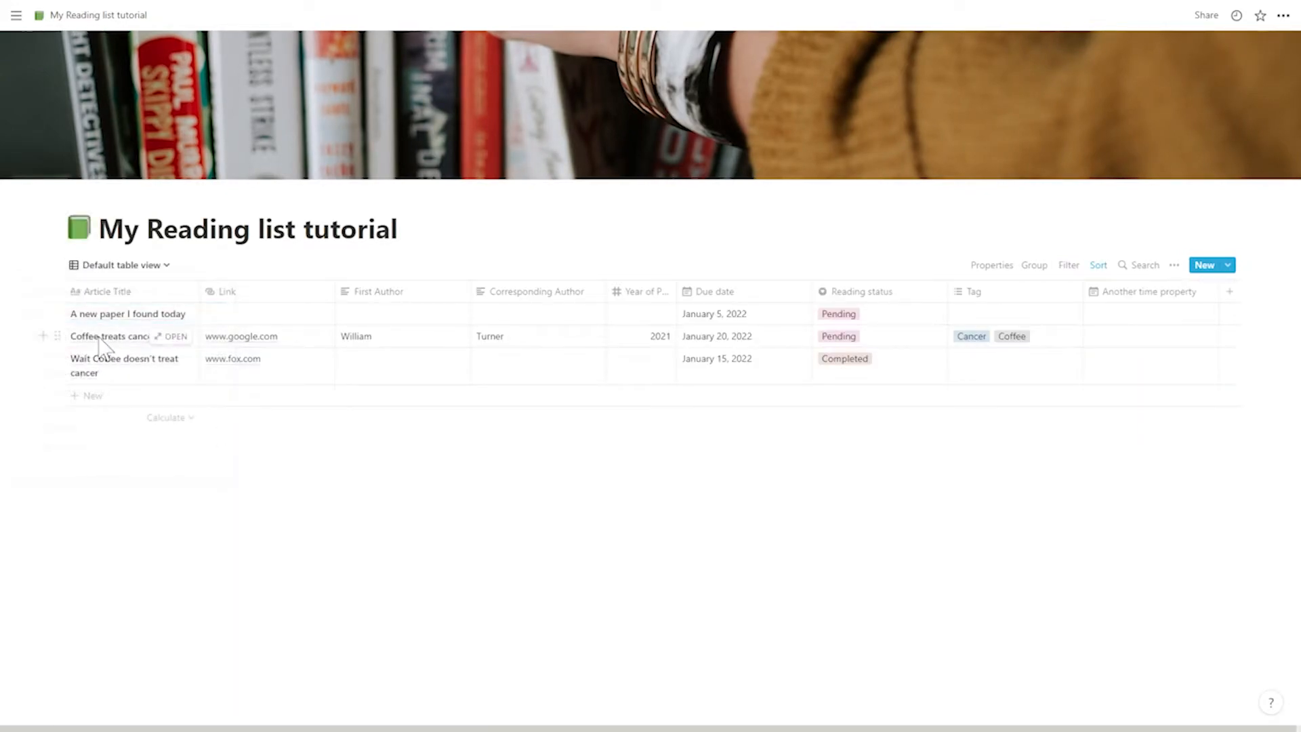
click(1069, 265)
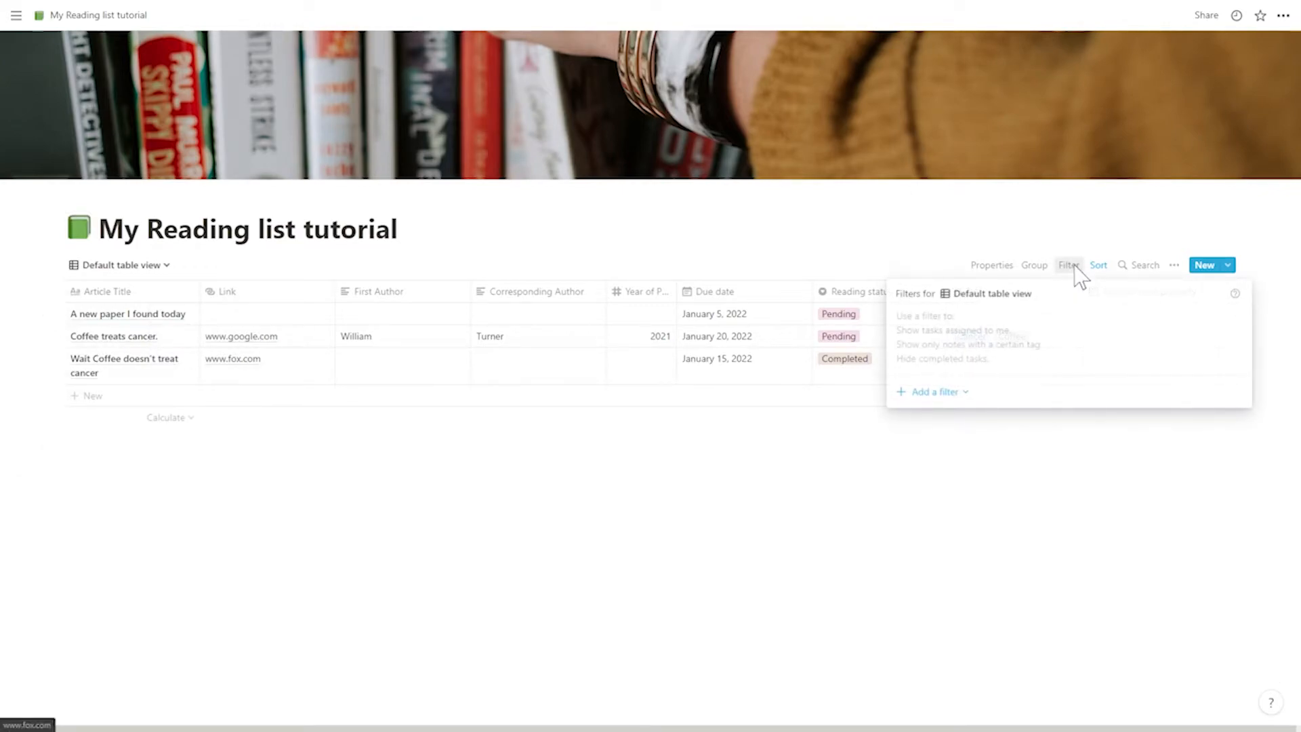
click(911, 479)
- Add a table view named "Temp" to the My Reading list tutorial database
click(102, 265)
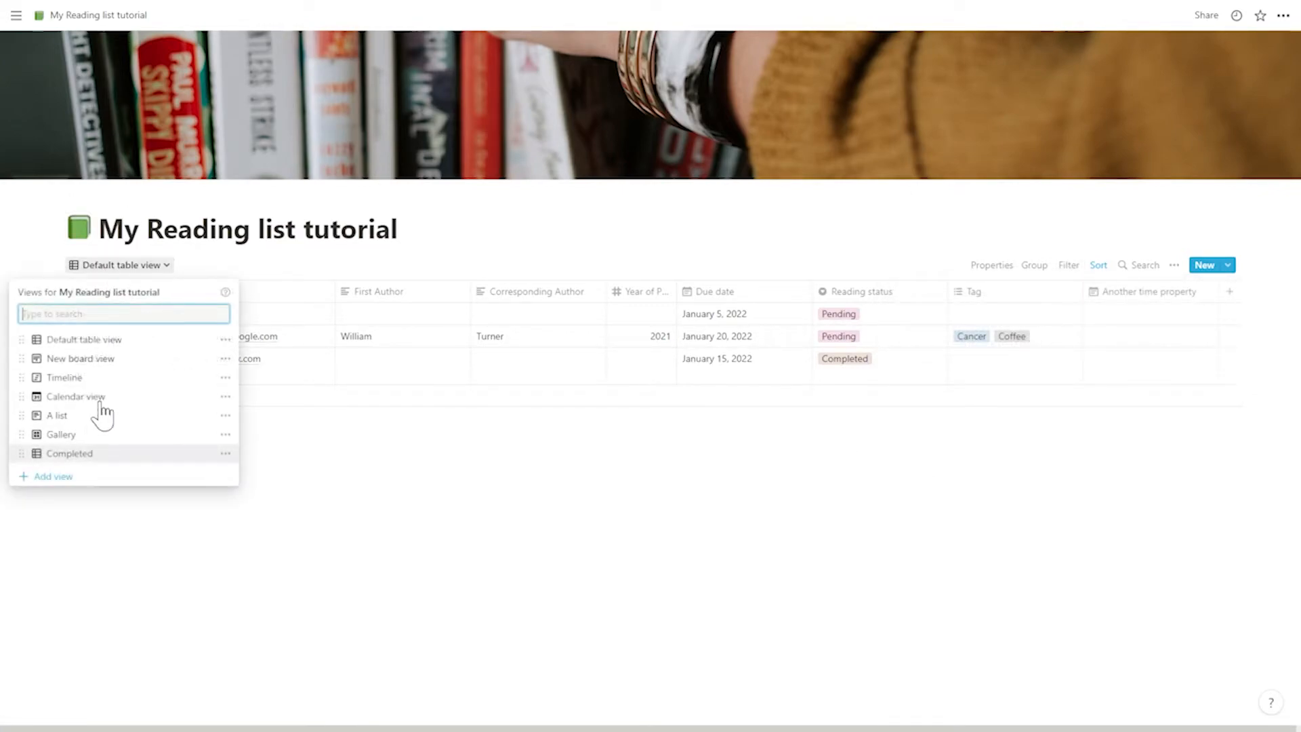
click(53, 476)
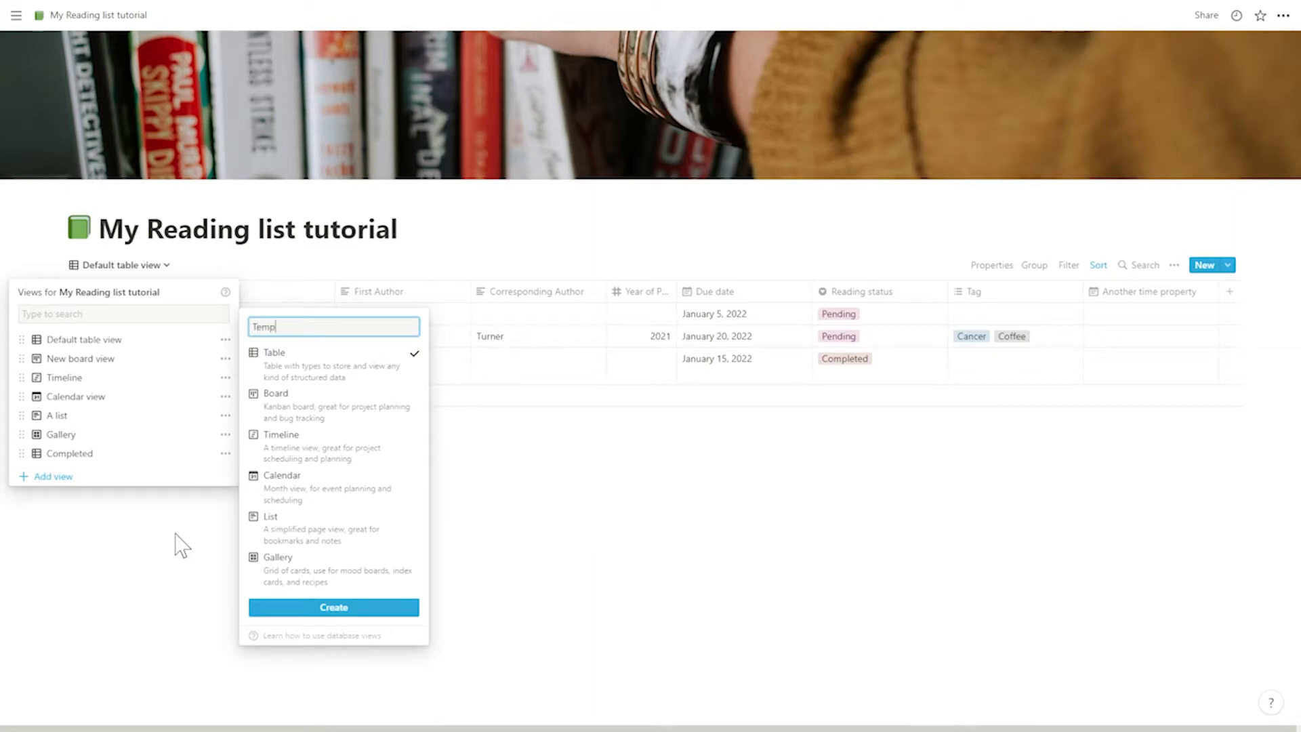
text(Temp)
key(Return)
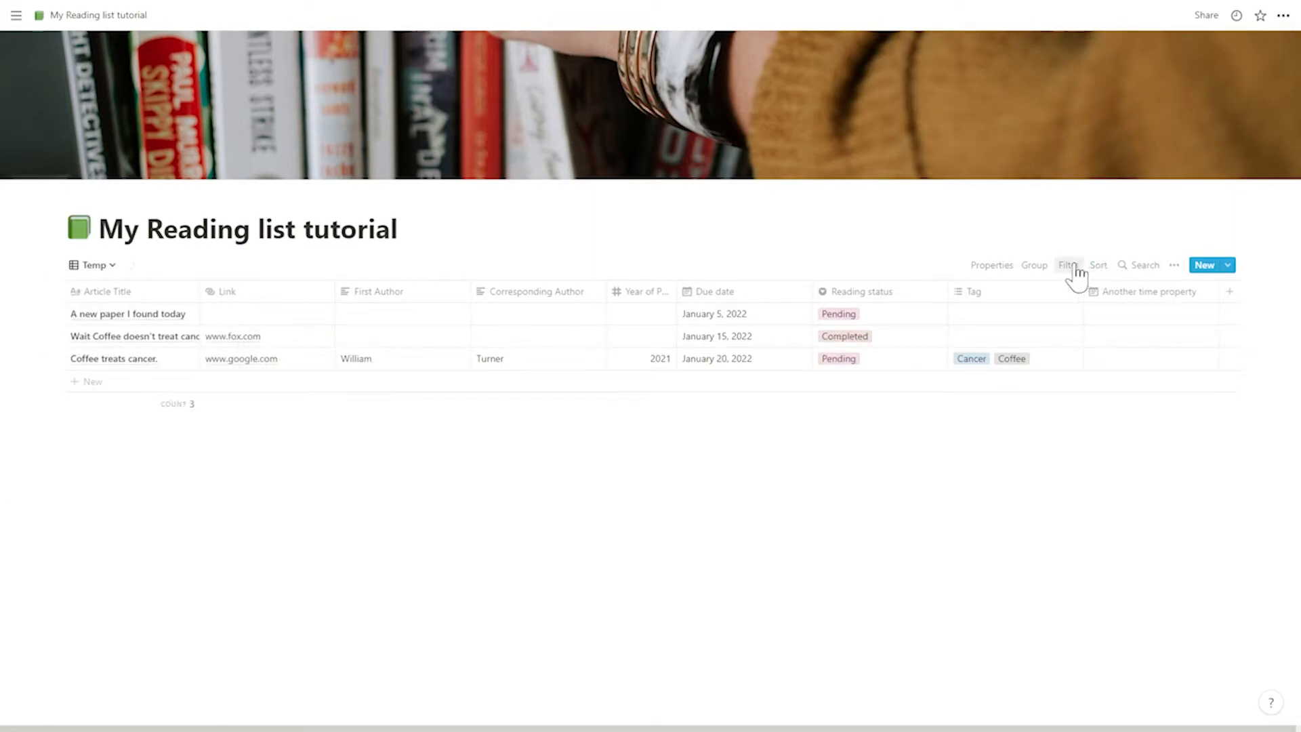
- Filter the Temp view to articles whose Tag contains Cancer
click(1076, 268)
click(934, 389)
click(948, 416)
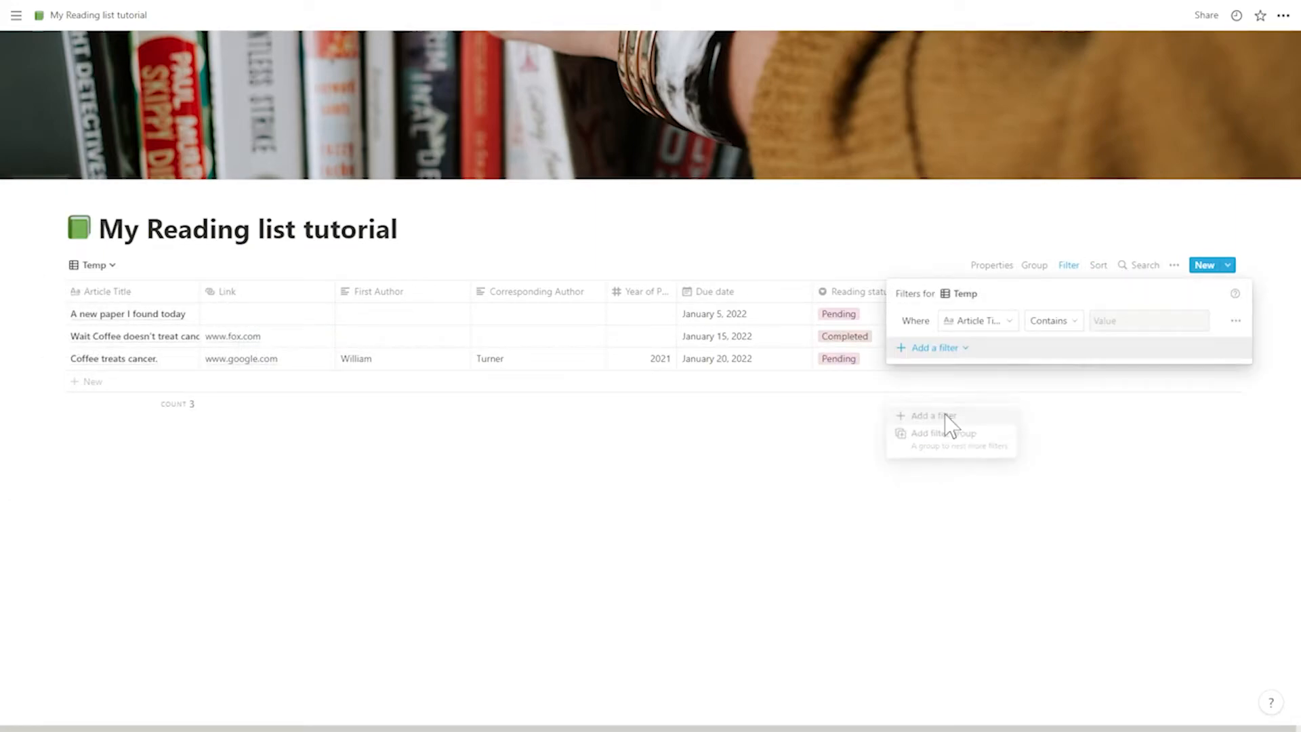
click(1002, 322)
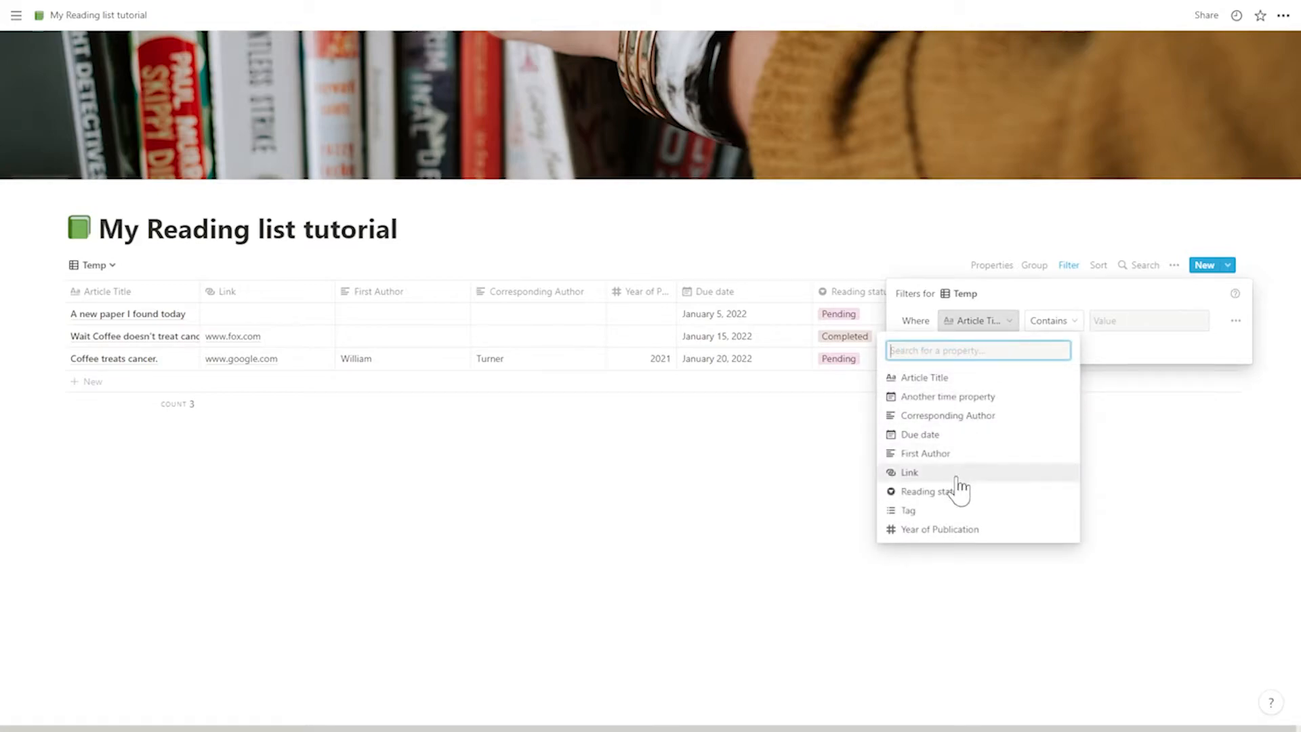
click(942, 510)
click(1121, 323)
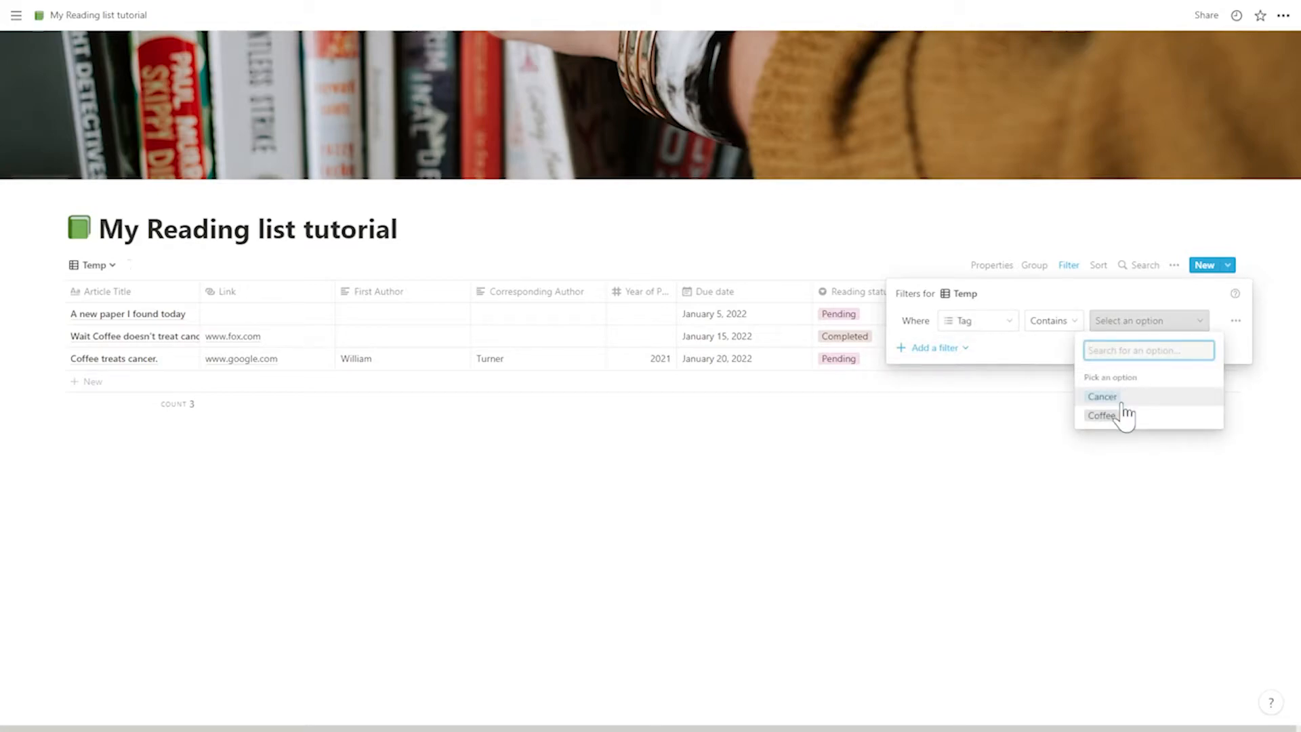
click(1122, 406)
click(857, 439)
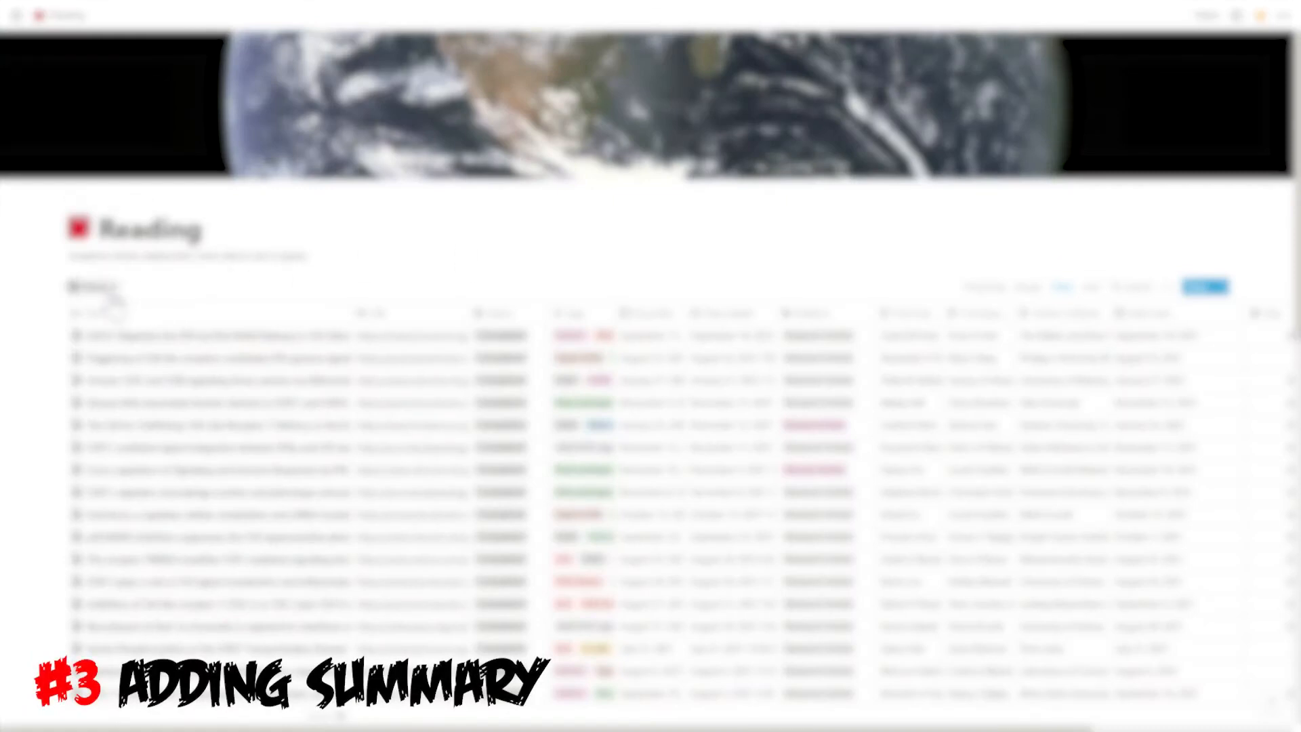
- Show the Reading database's Revision Table view and read the summary on the SCARF1-induced Efferocytosis article's page
click(110, 291)
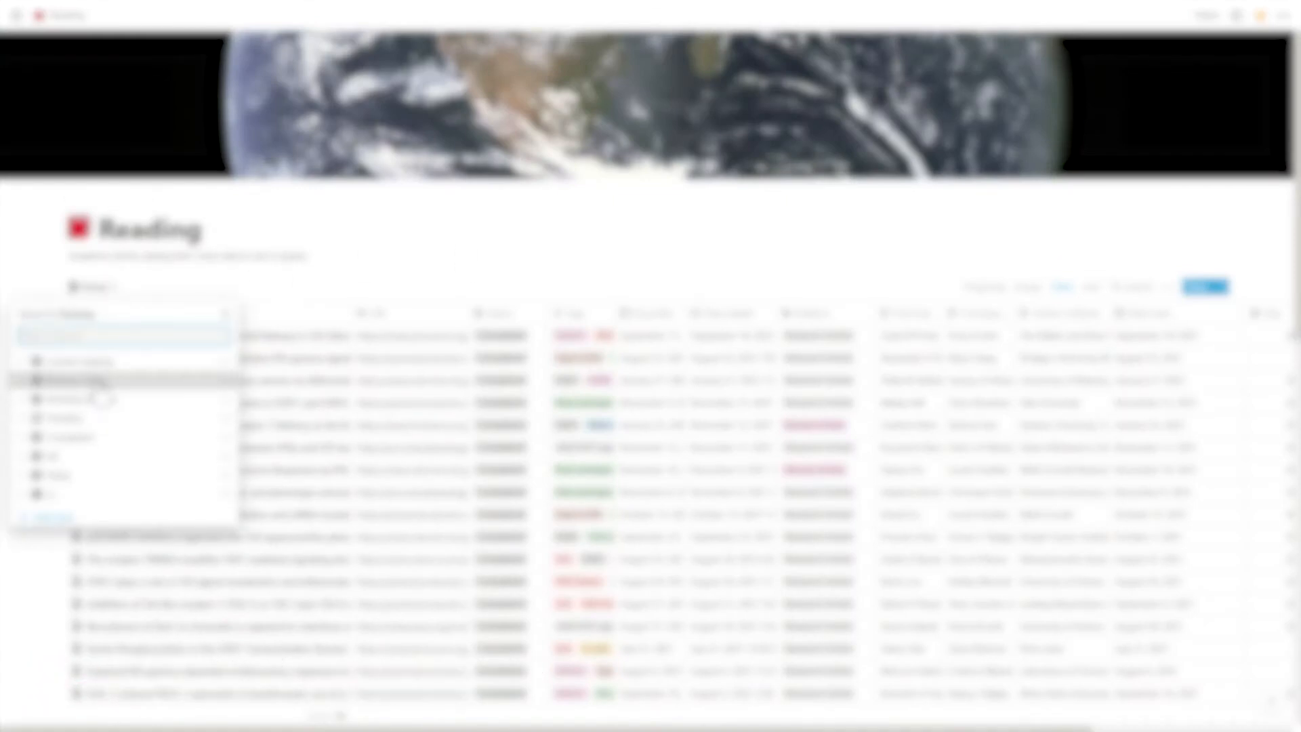
click(95, 381)
scroll(173, 522, down, 2)
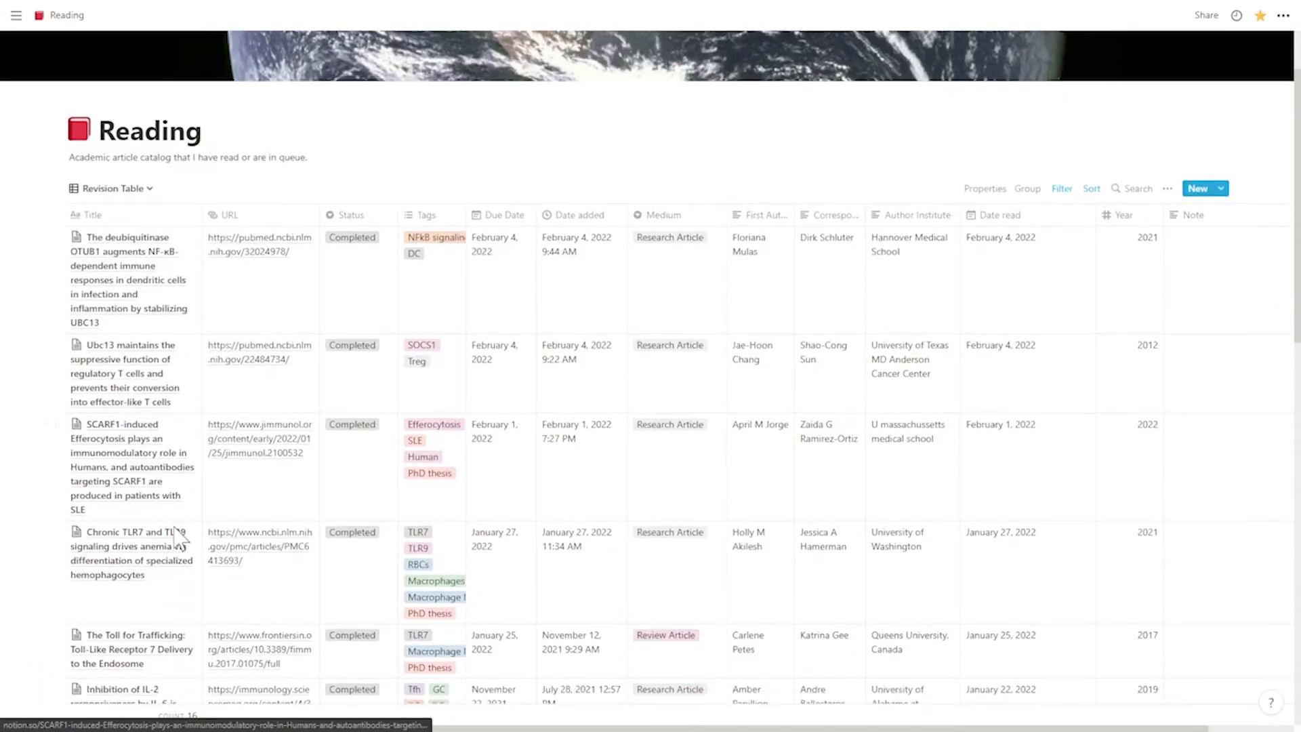
click(182, 421)
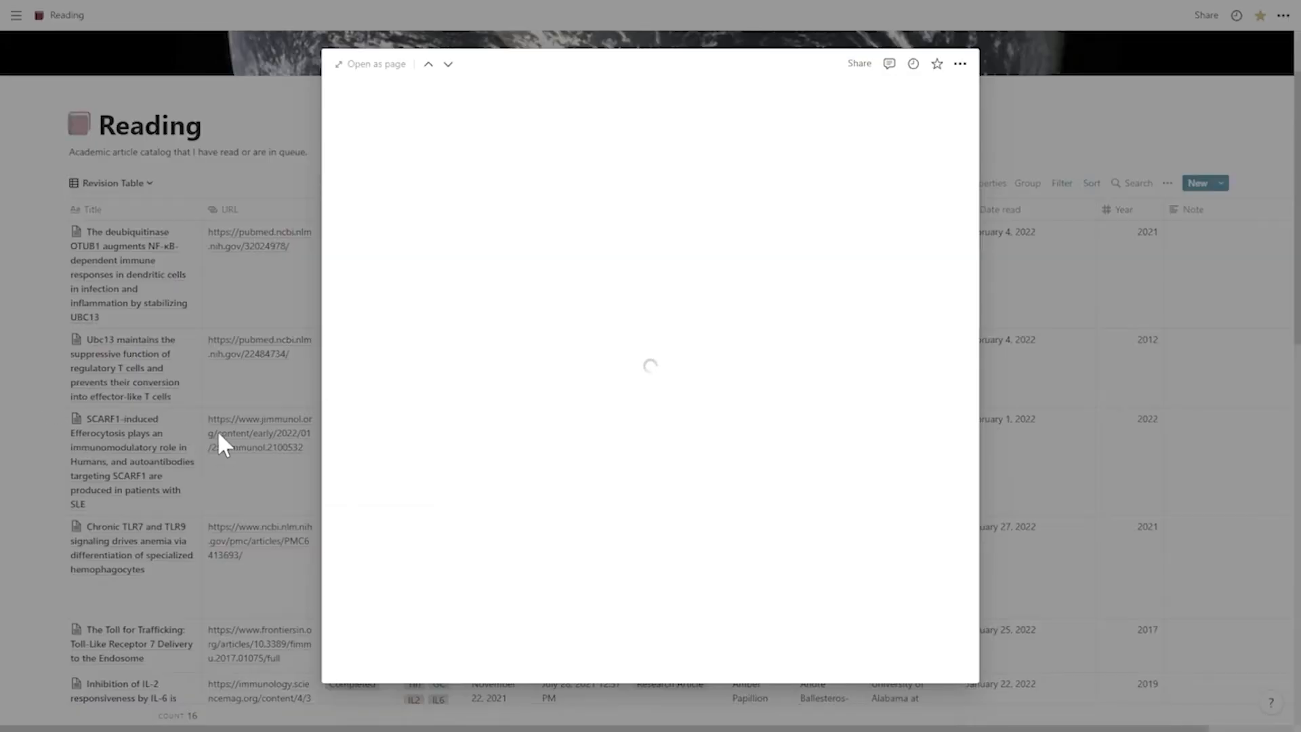
scroll(726, 470, down, 5)
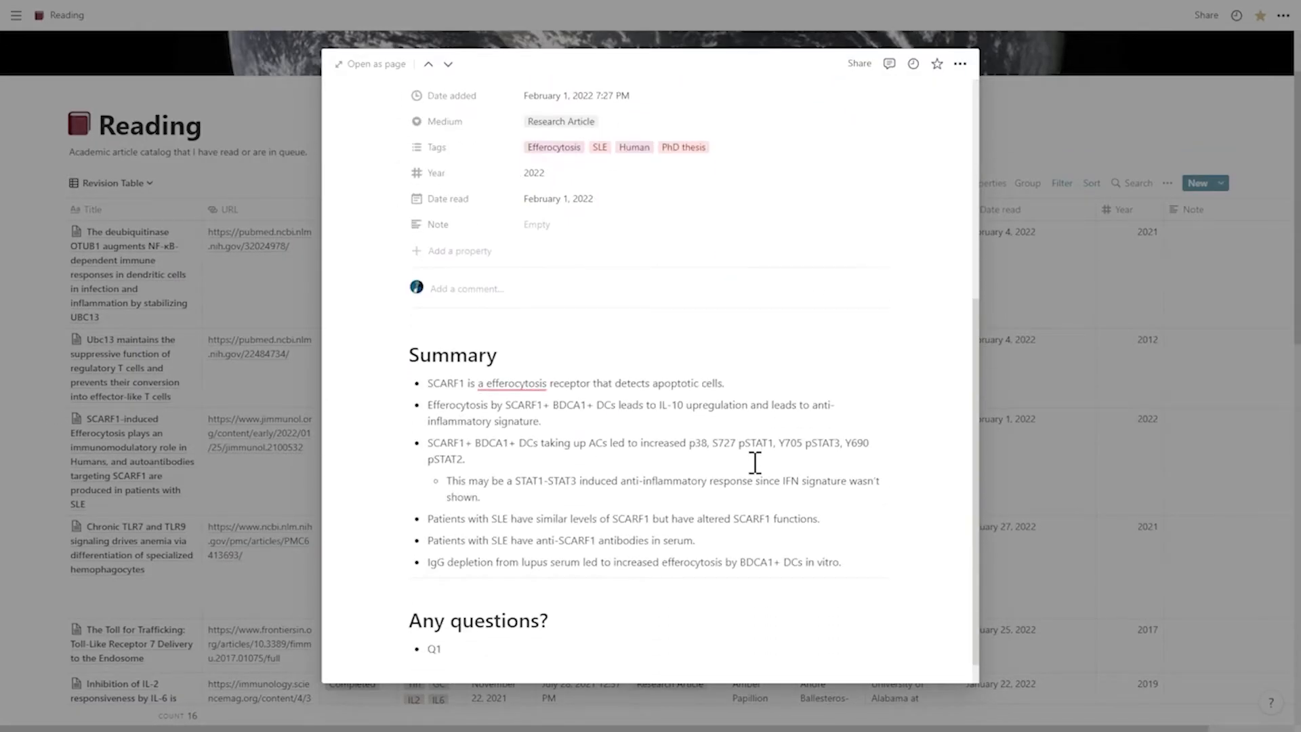
scroll(807, 535, up, 5)
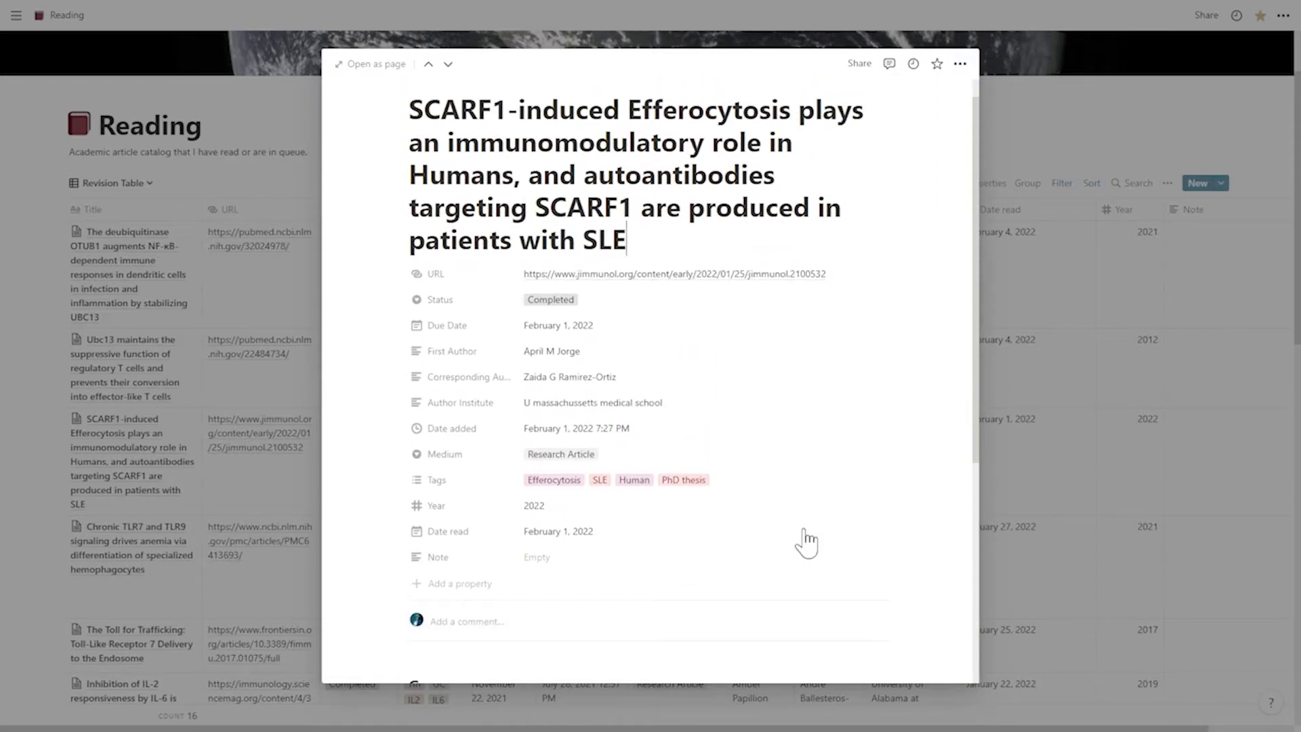
click(1020, 441)
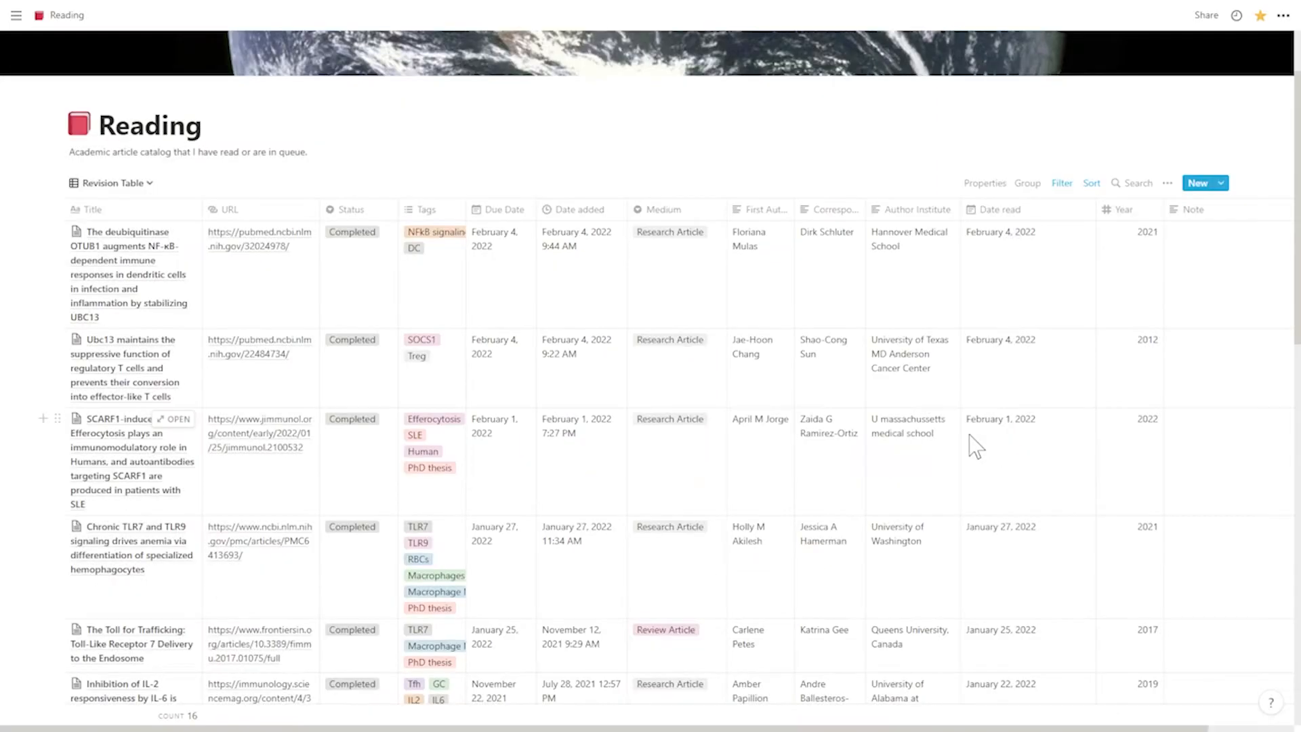
- Read the summary on the page of the article about inhibition of IL-2 responsiveness by IL-6
scroll(174, 500, down, 3)
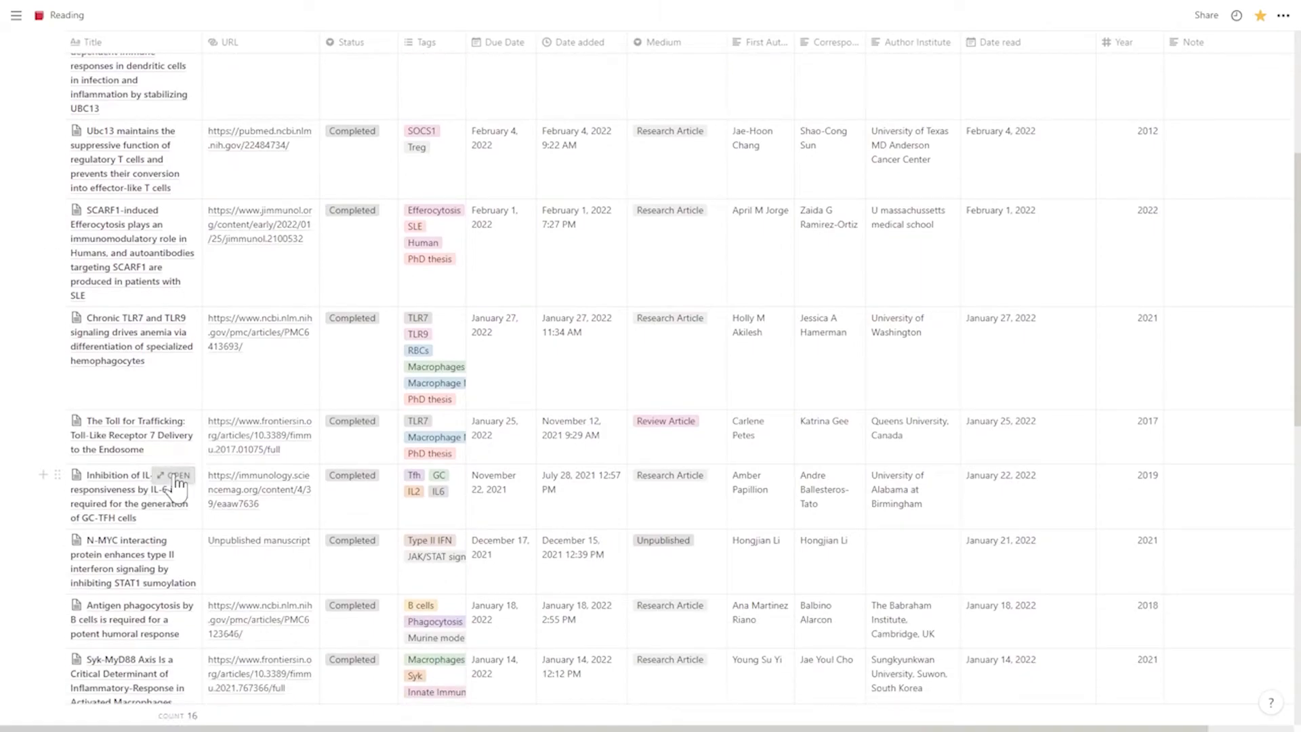
click(174, 476)
scroll(685, 475, down, 4)
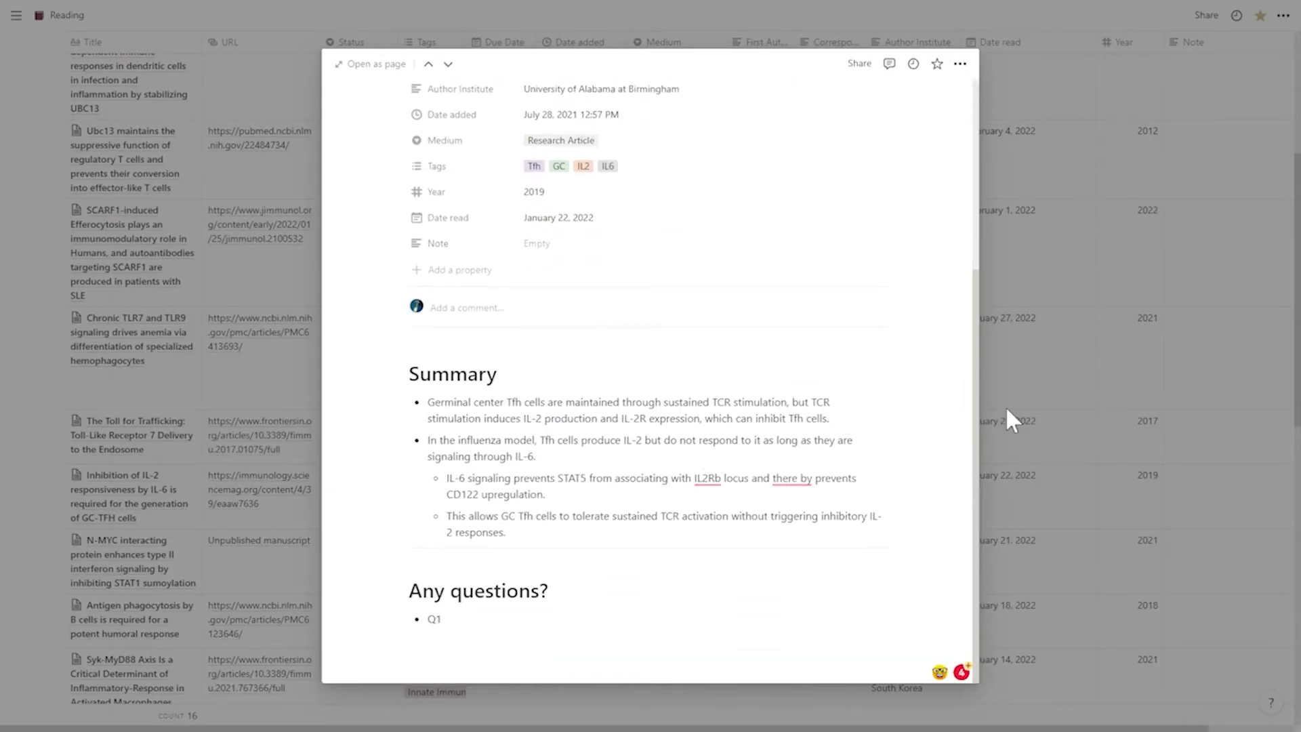
click(1006, 405)
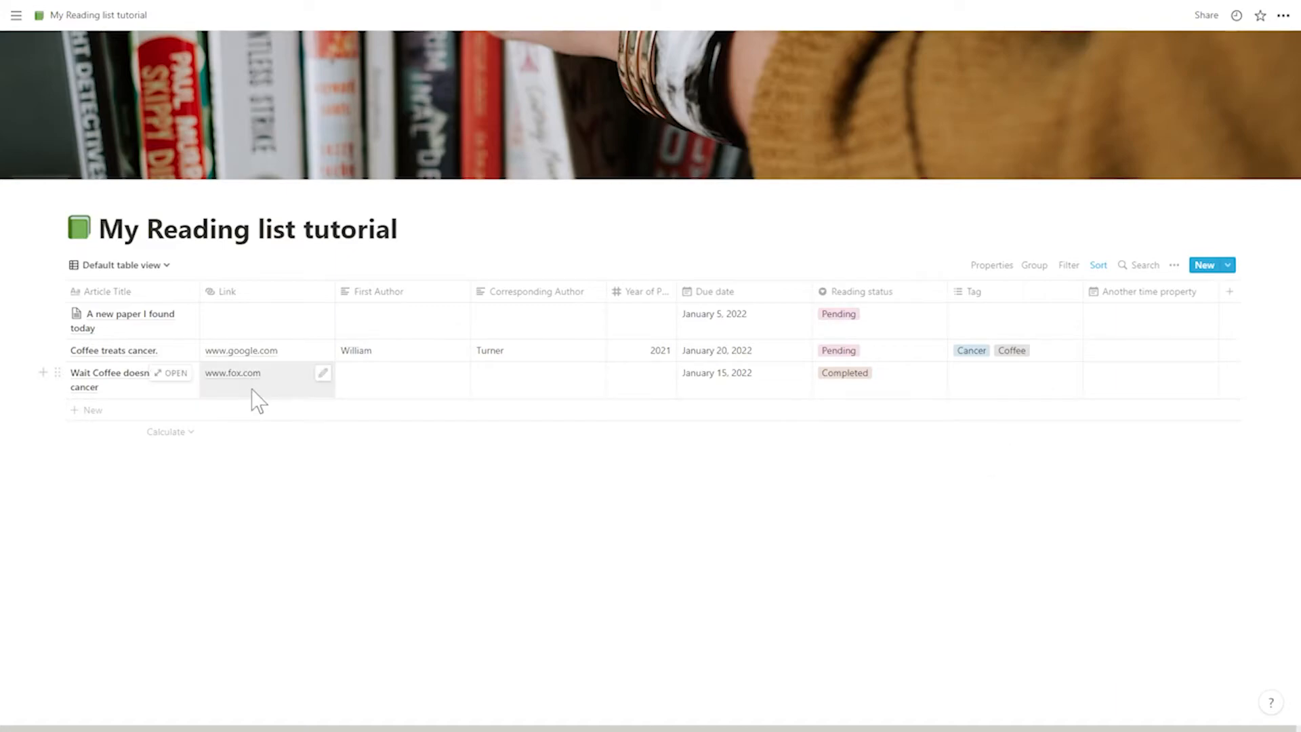
- Add a "Summary" heading, a divider and three bullets about the paper's importance and coffee to the page "A new paper I found today"
click(179, 320)
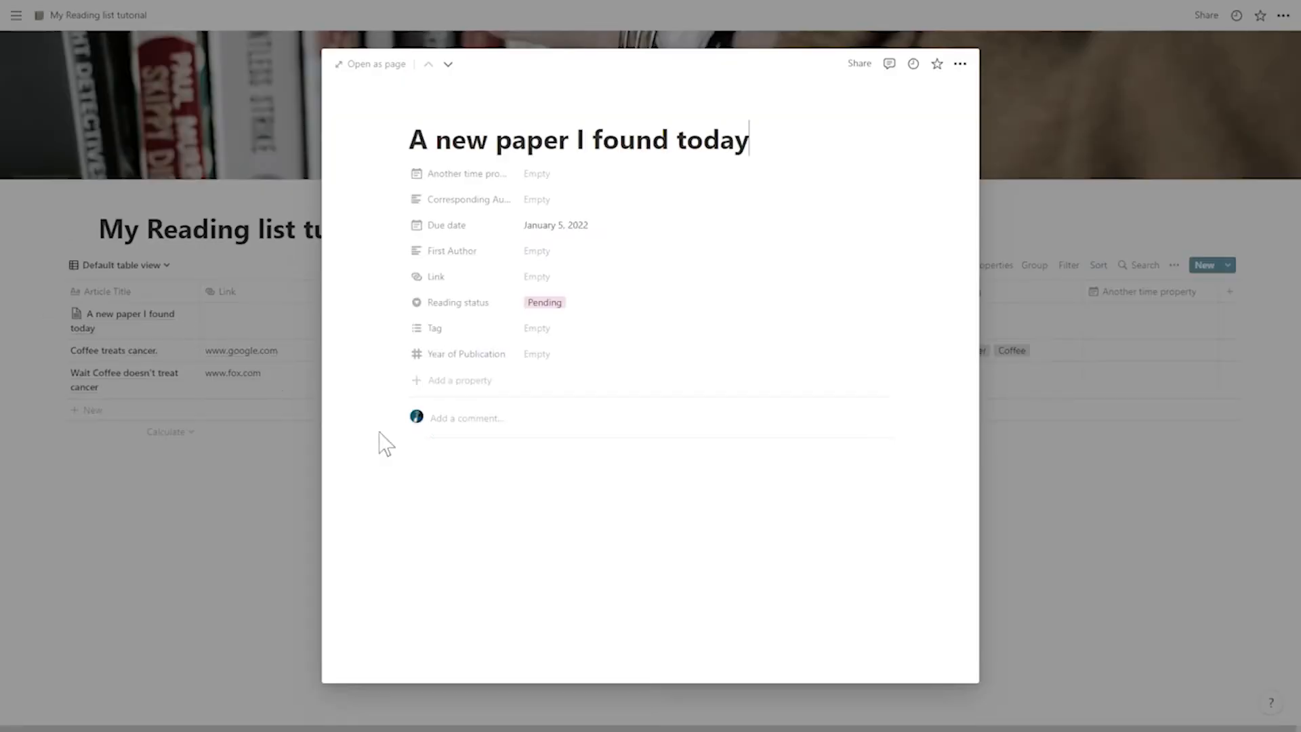
click(504, 482)
text(#)
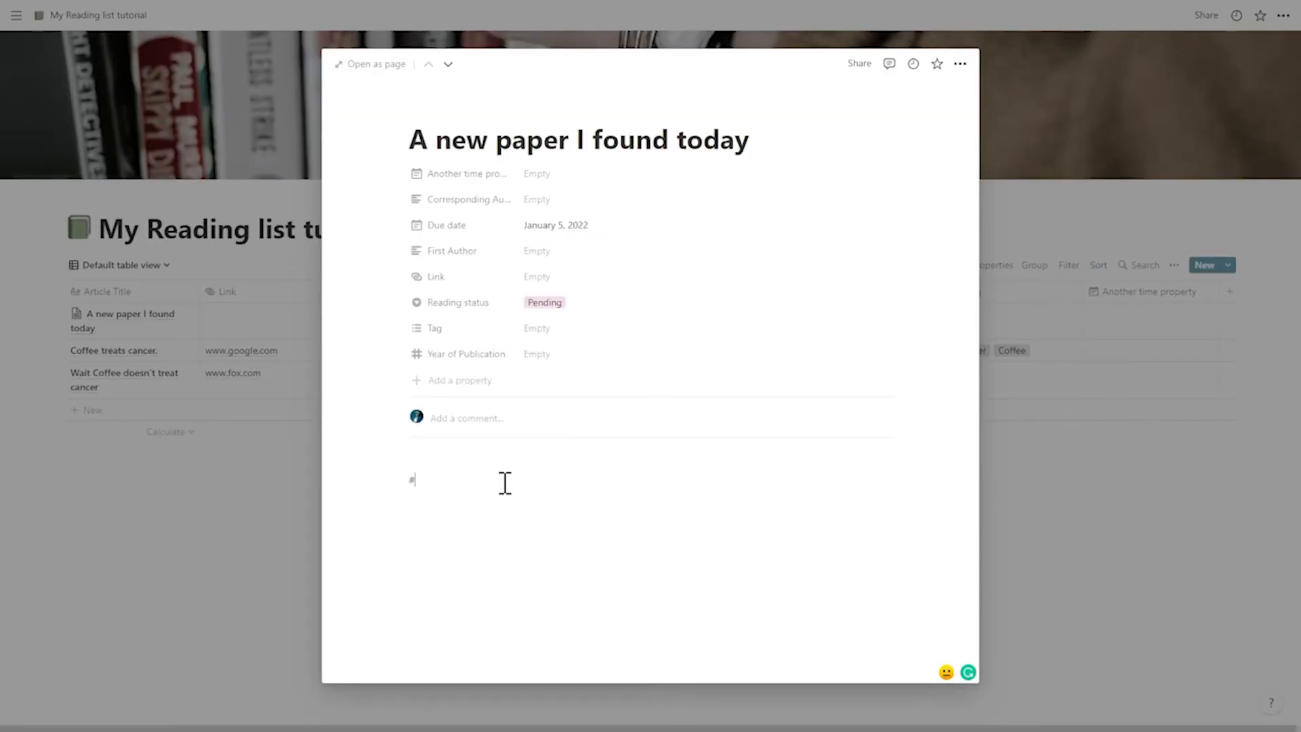
text( S)
key(Return)
text(---)
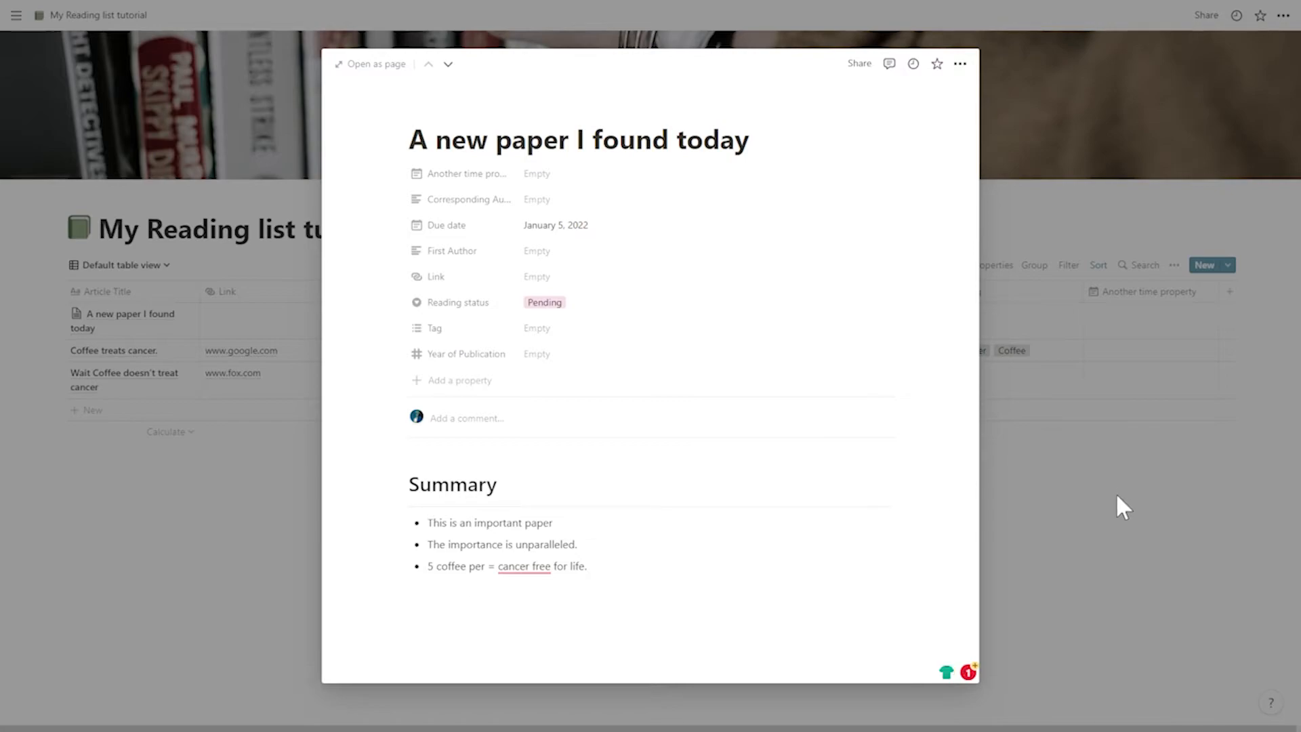
click(1122, 507)
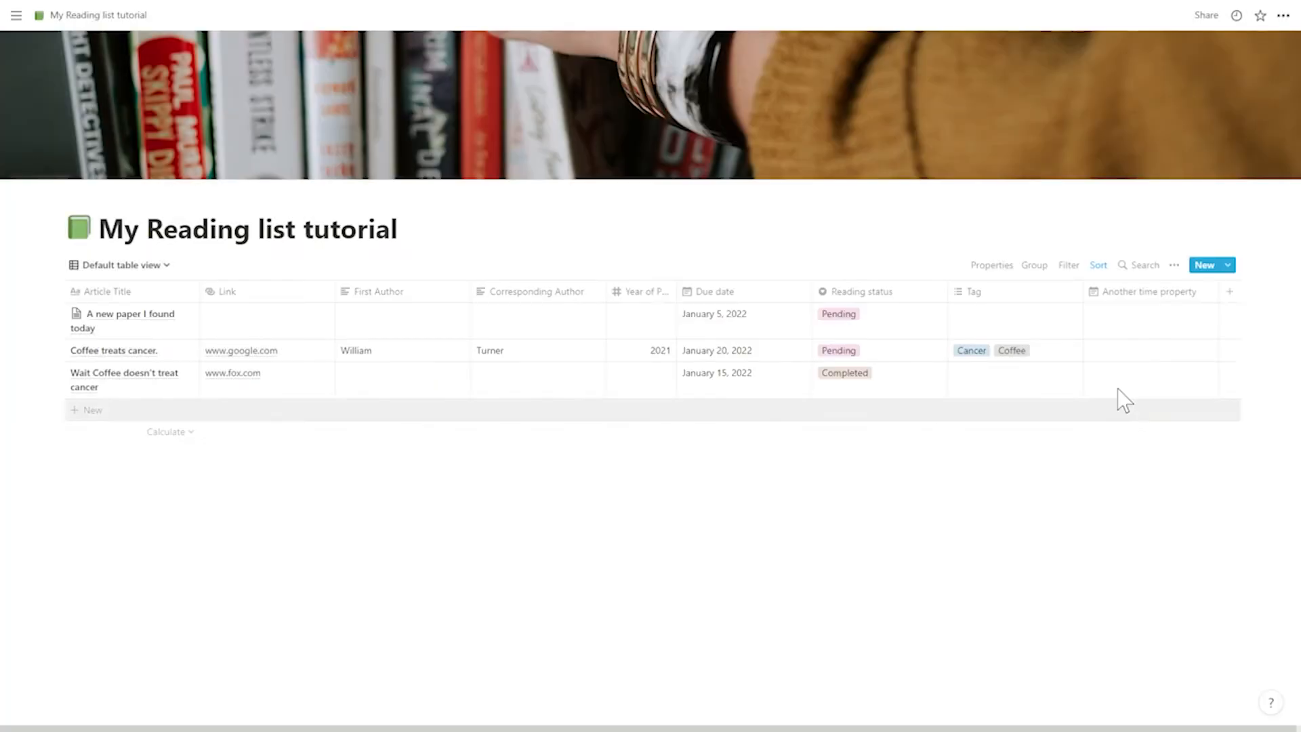
- Create a new page template named "Summary template" for the My Reading list tutorial database
click(1178, 271)
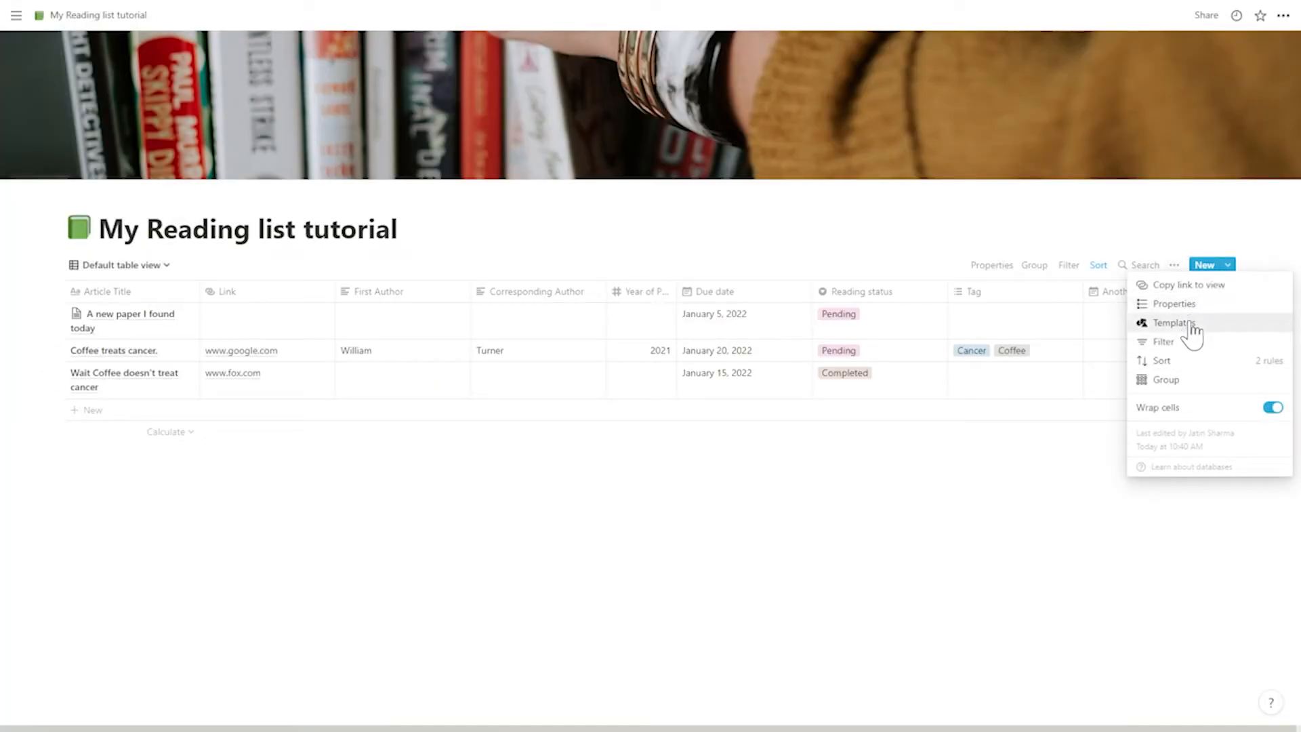
click(1191, 323)
click(1111, 355)
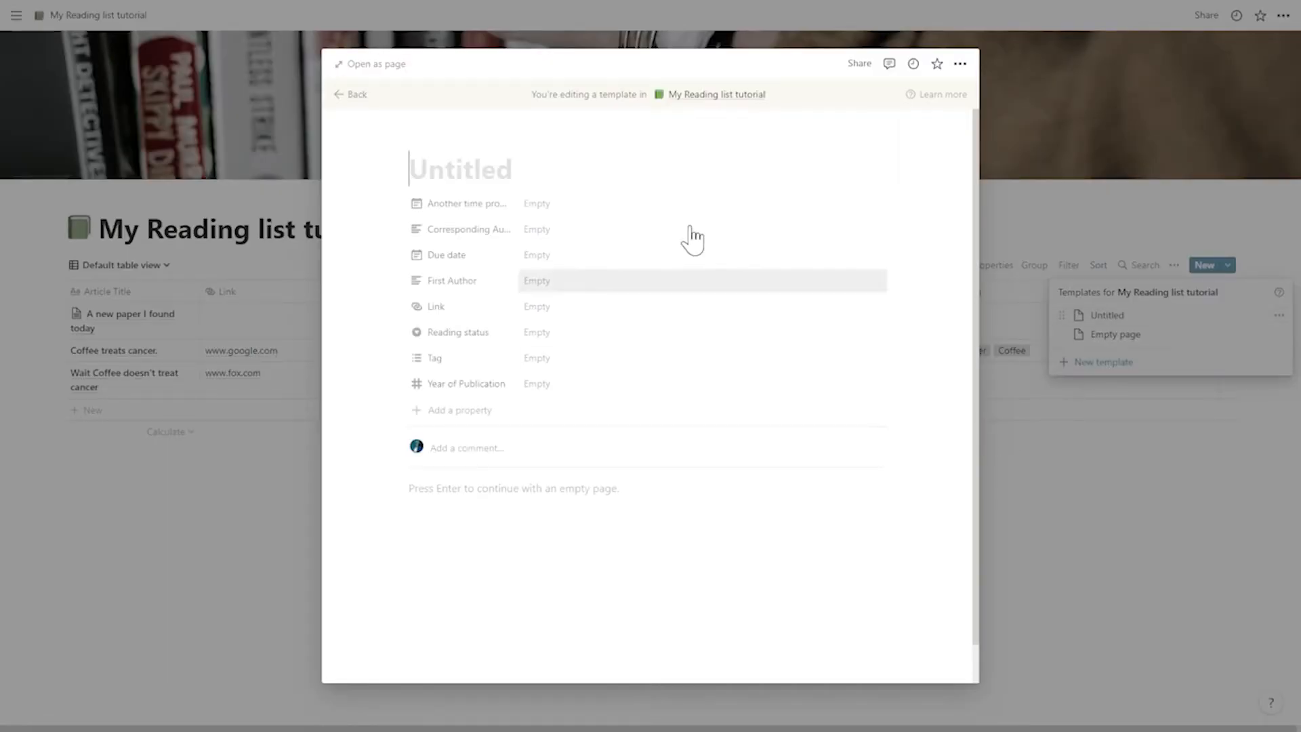
text(Summary tem)
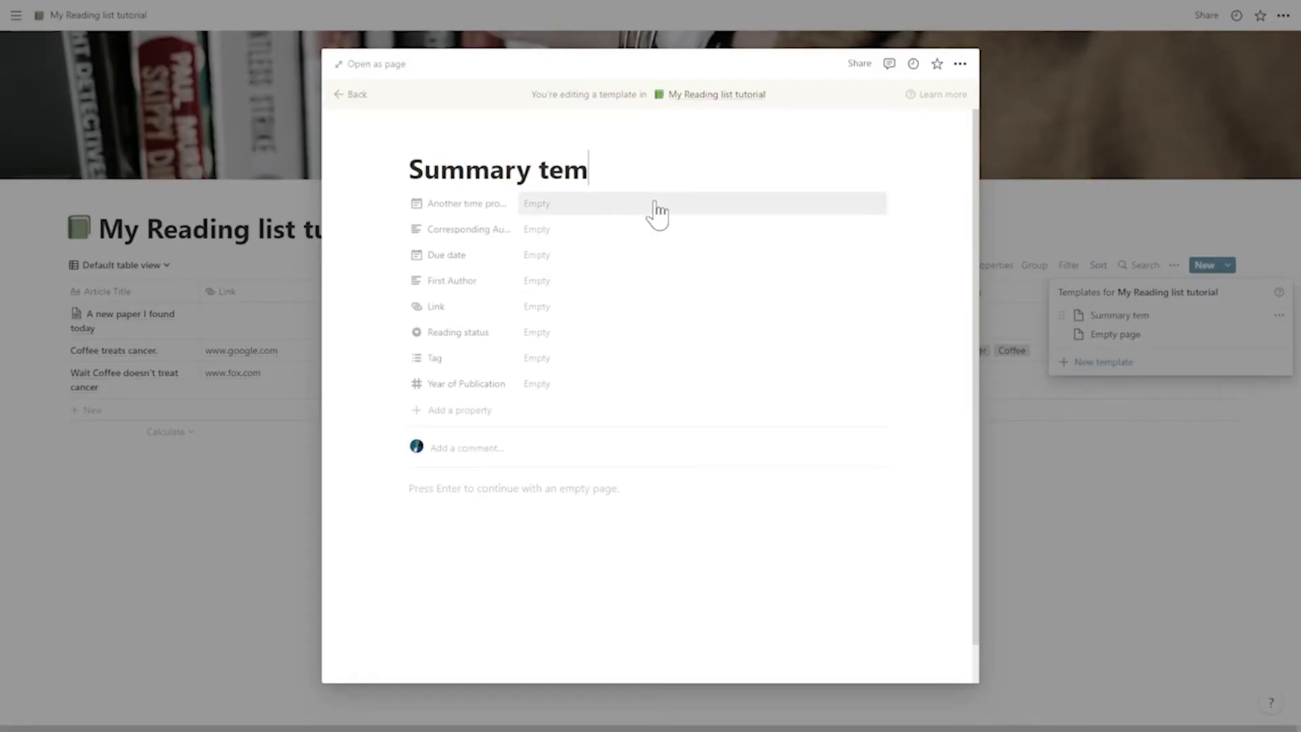
text(plate)
- Set the default Reading status in the Summary template to Pending
click(558, 257)
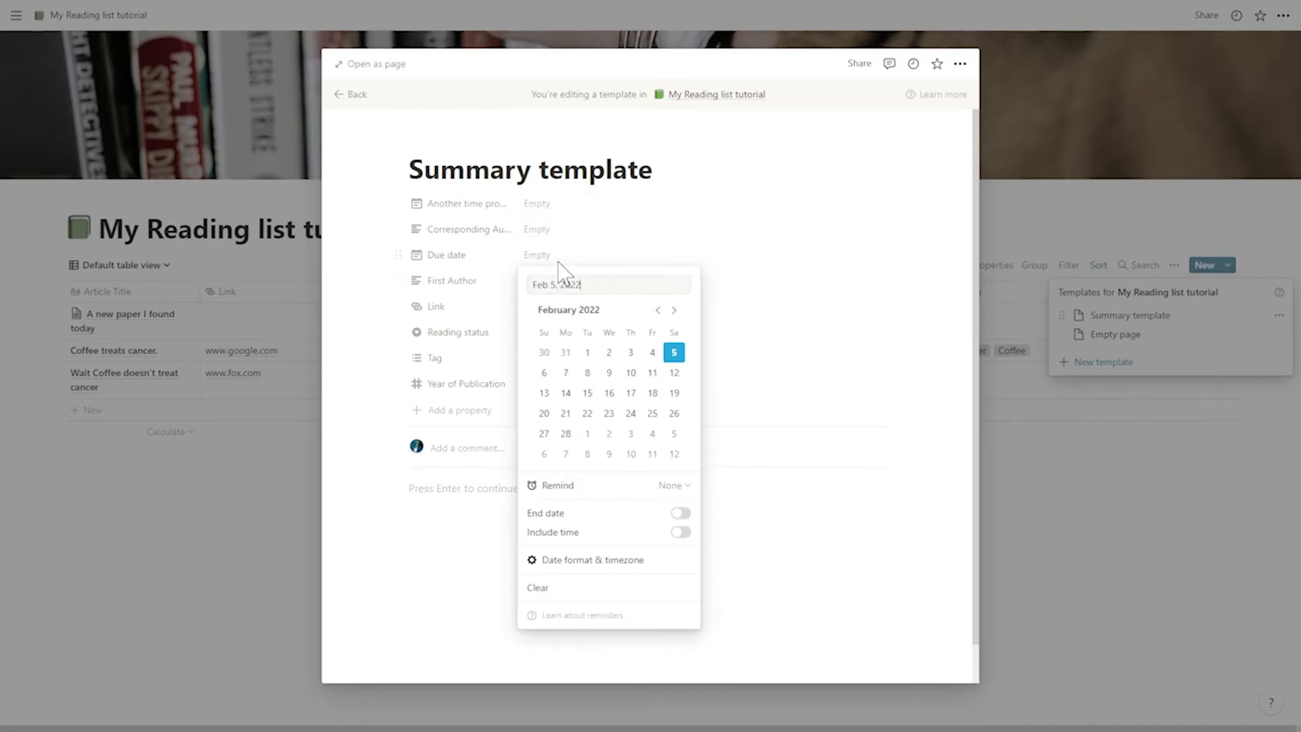
click(547, 256)
click(551, 337)
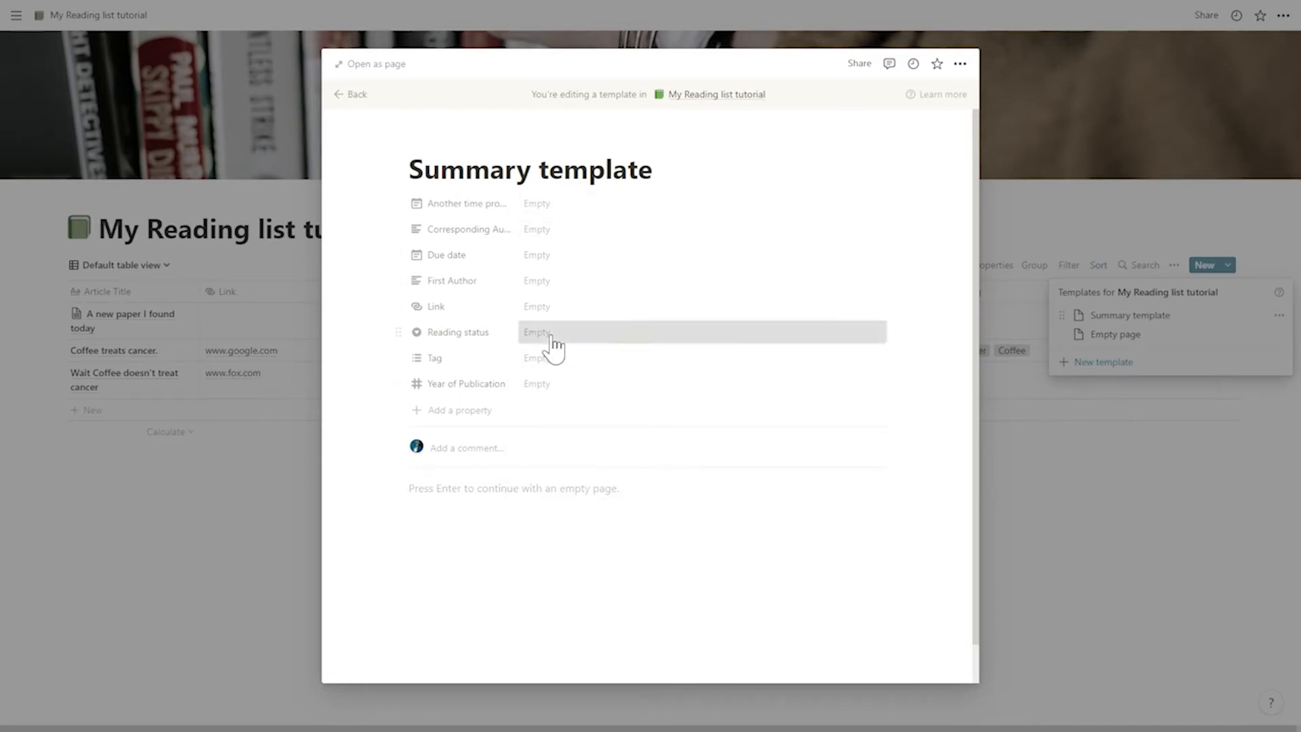
click(570, 380)
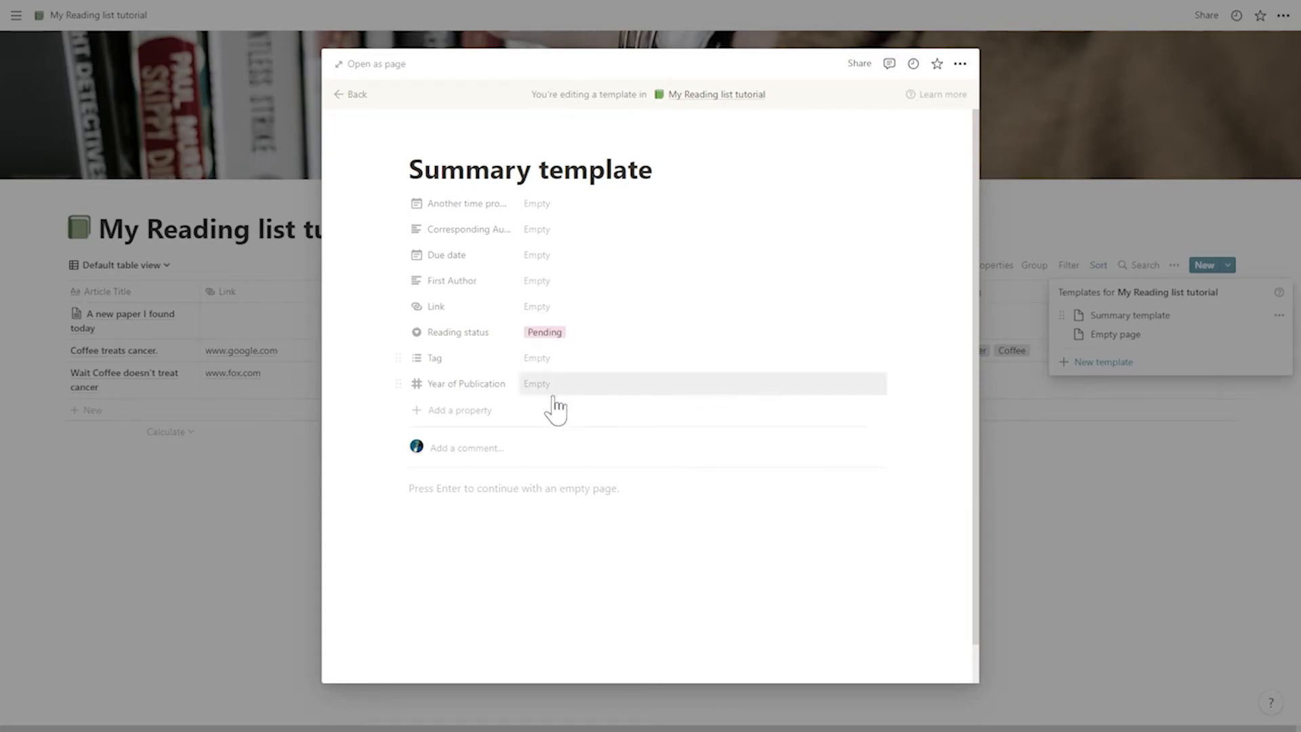
- Fill the template's body with a red "Summary" heading, a divider and the bullets "Point #1" and "Point #2"
click(528, 491)
text(# Summary)
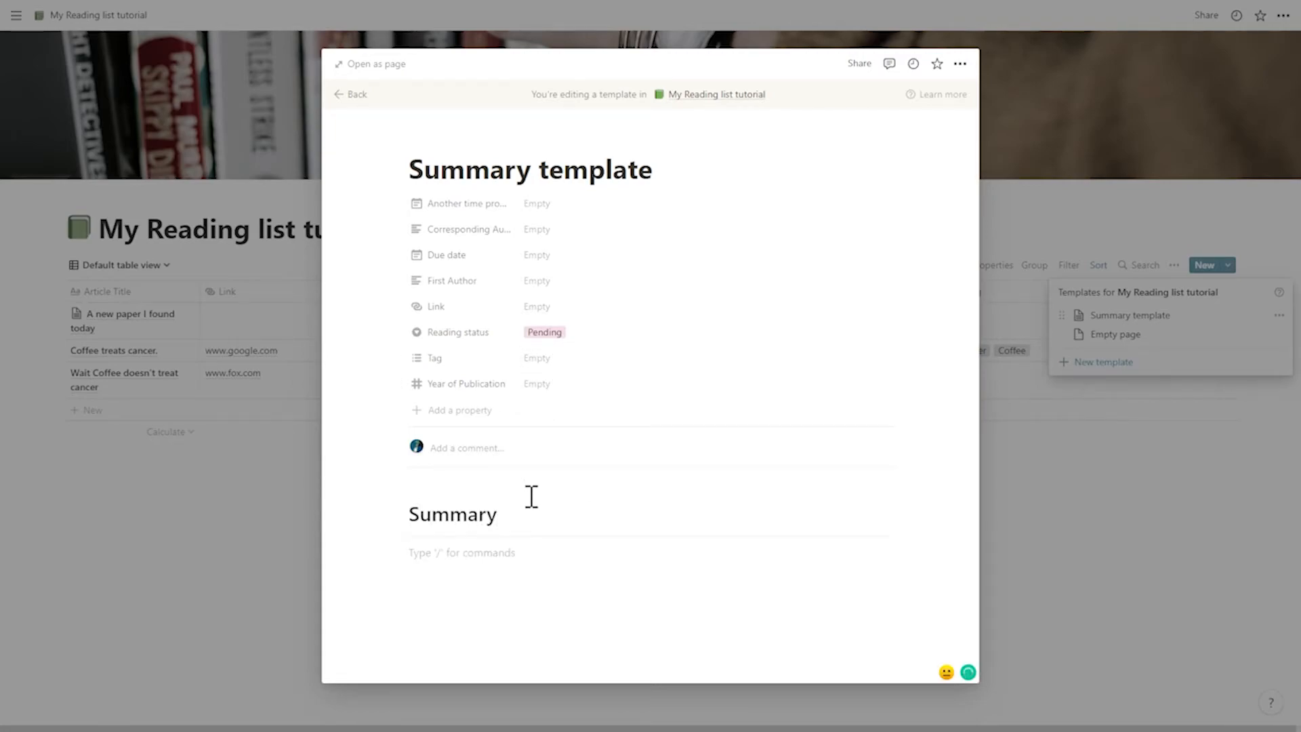
click(393, 515)
mouse_move(305, 591)
click(445, 596)
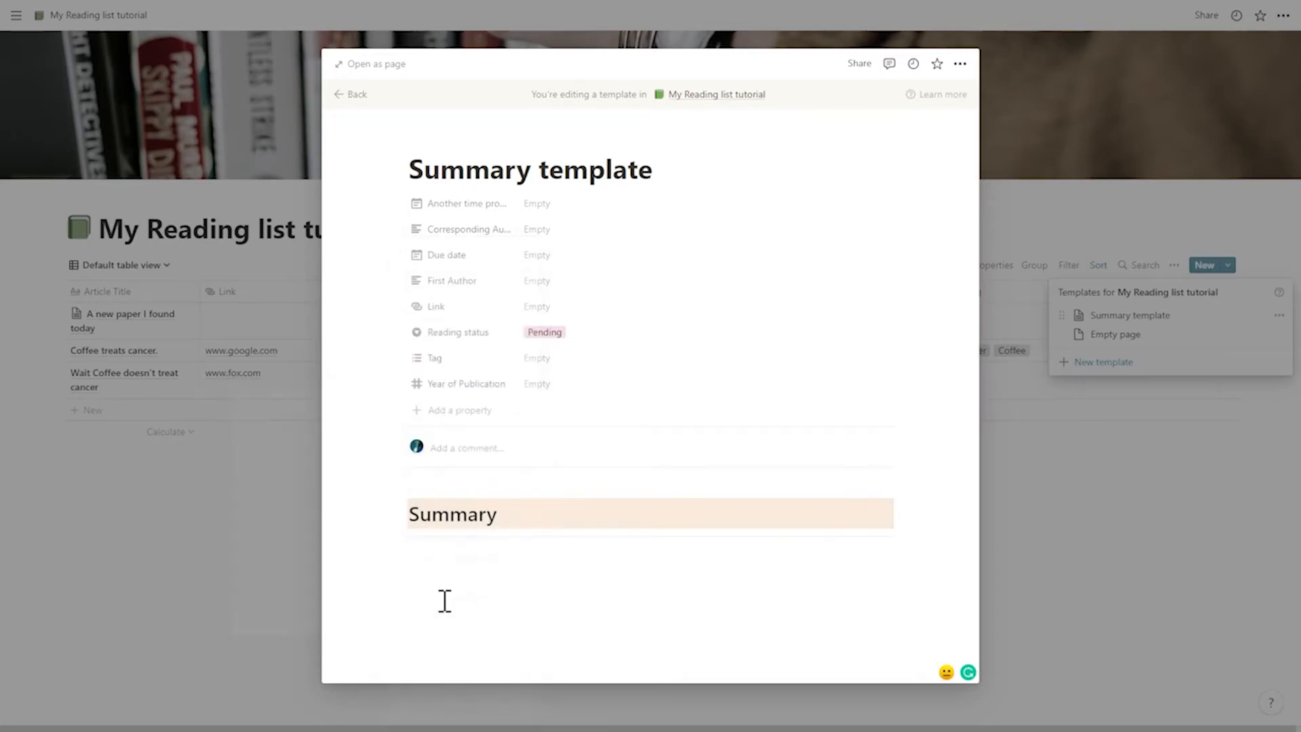
click(393, 515)
click(428, 489)
text(-)
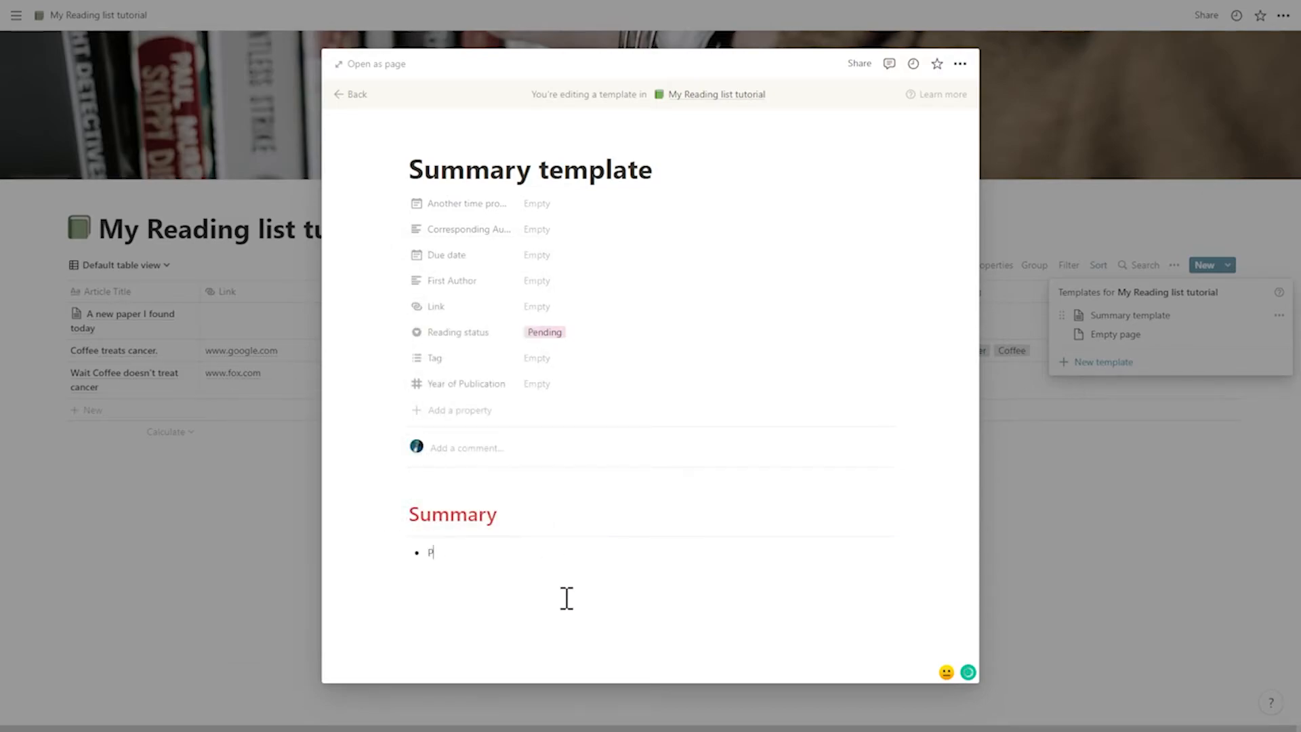
key(Return)
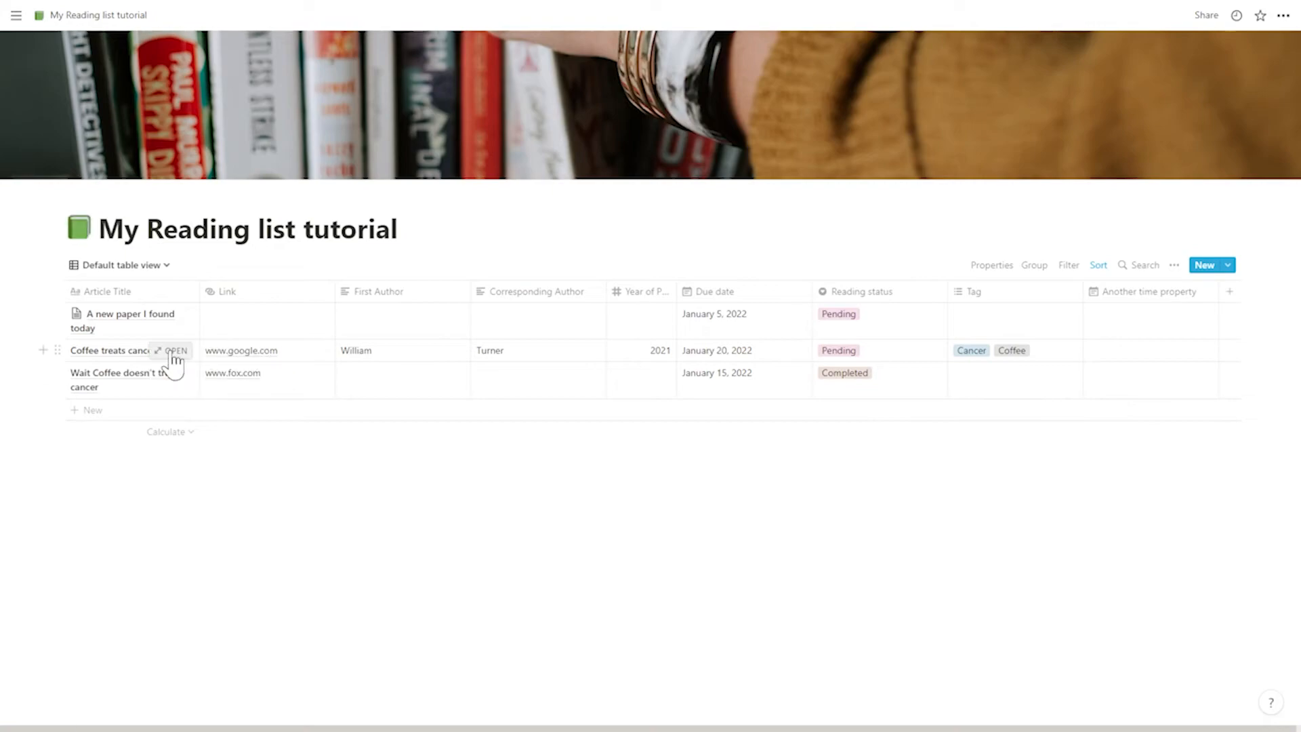
- Open the "Coffee treats cancer." page and apply the Summary template to it
click(171, 351)
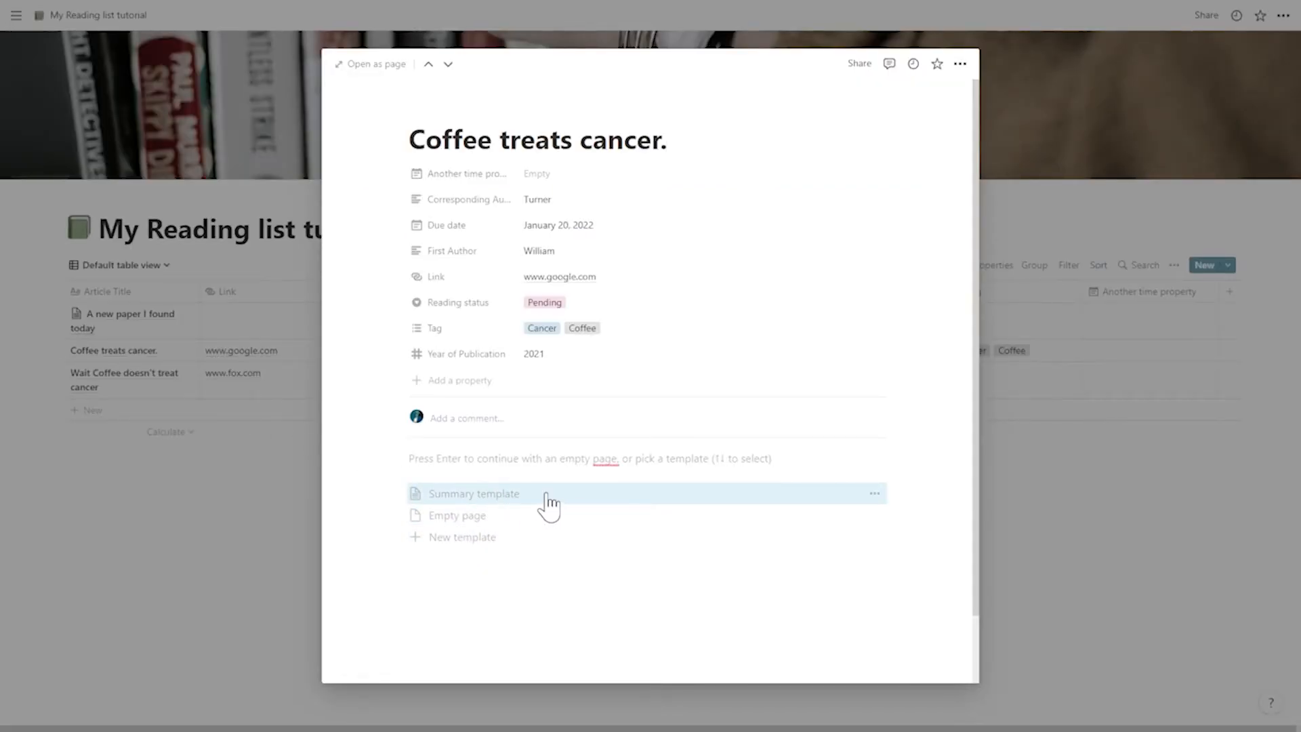
click(570, 498)
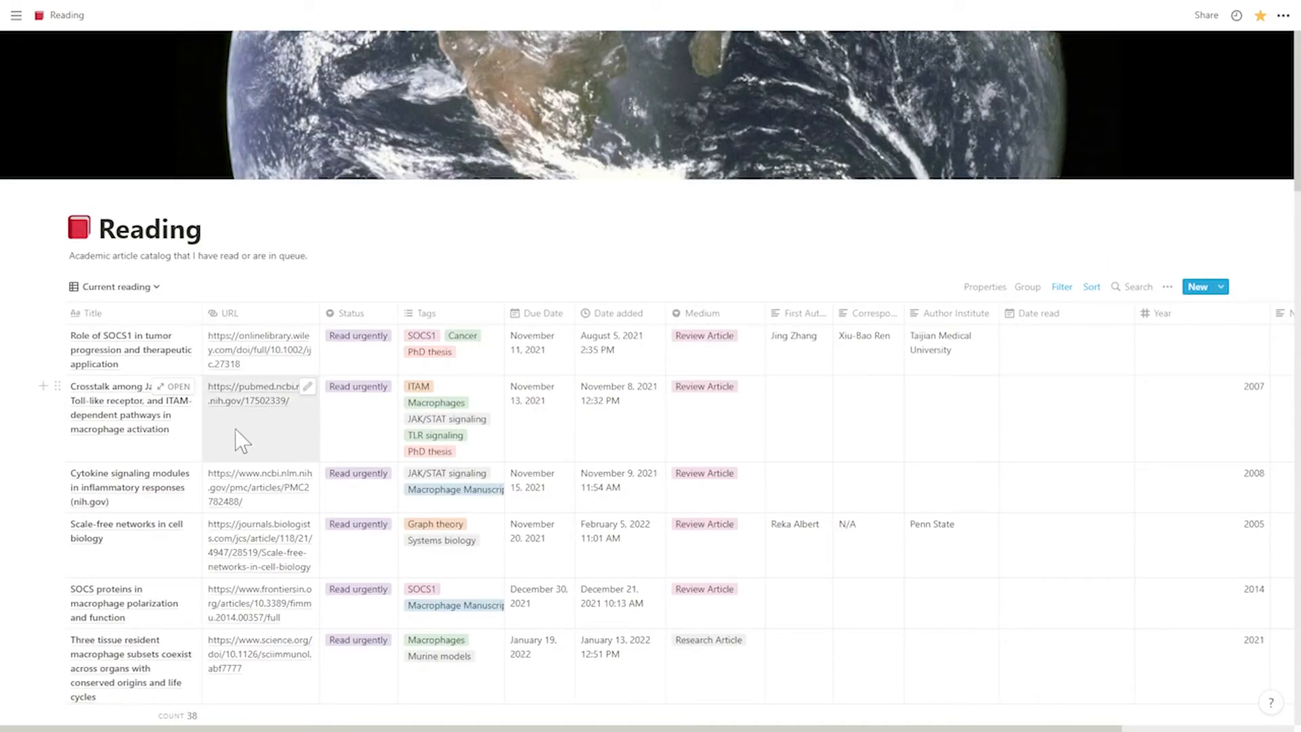
- Open the "Scale-free networks in cell biology" page in the Reading database and show its template choices
scroll(203, 441, down, 5)
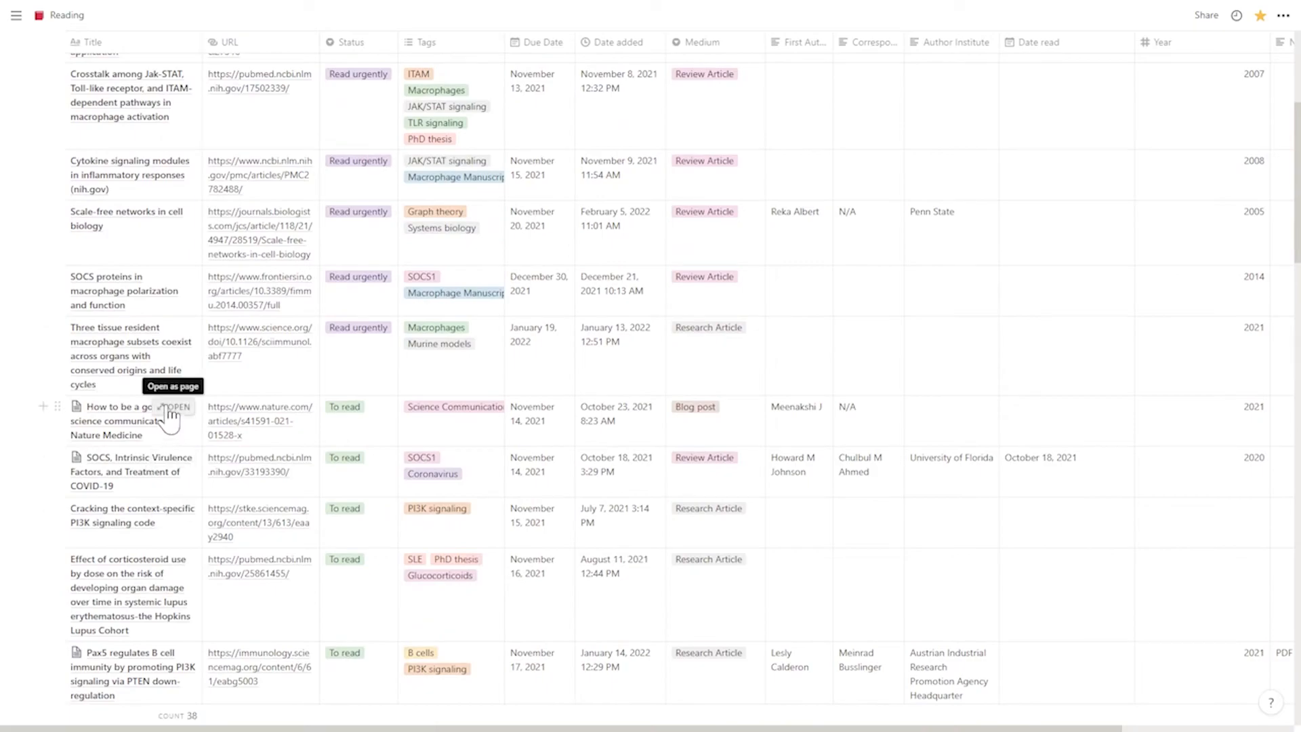
click(175, 214)
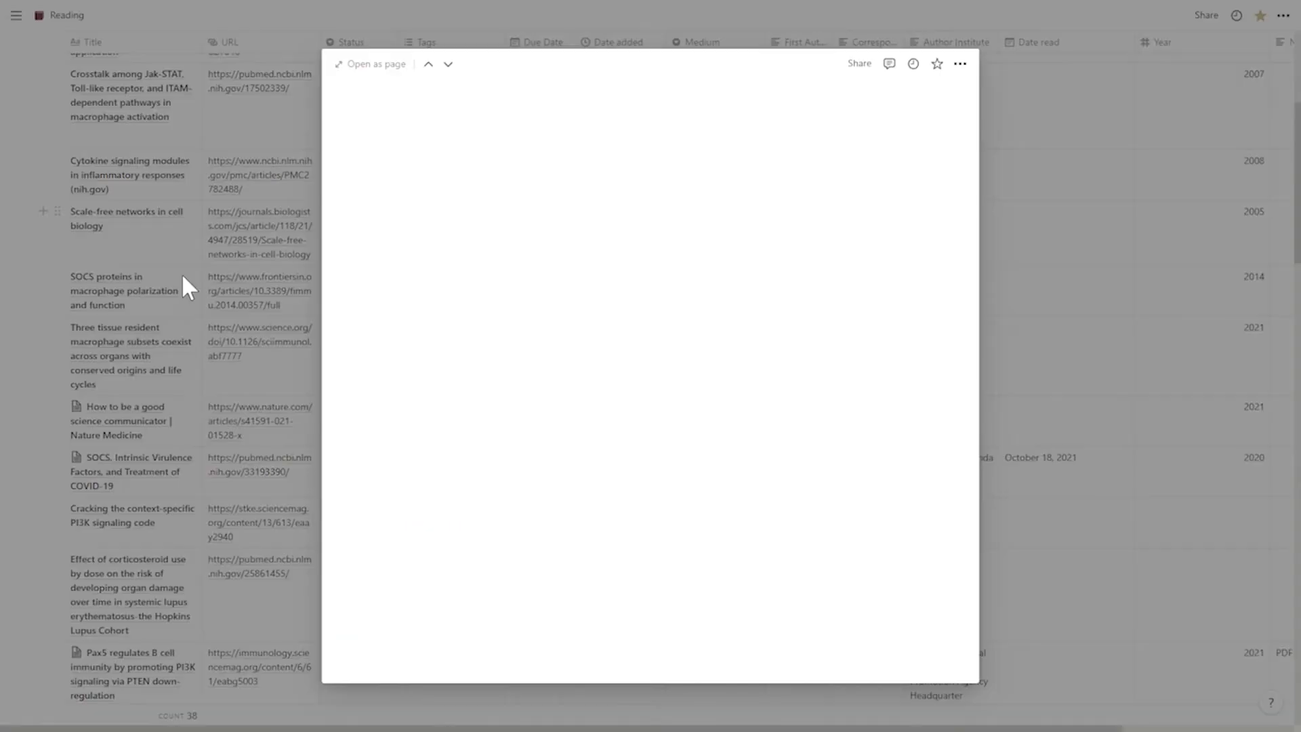
scroll(562, 488, down, 4)
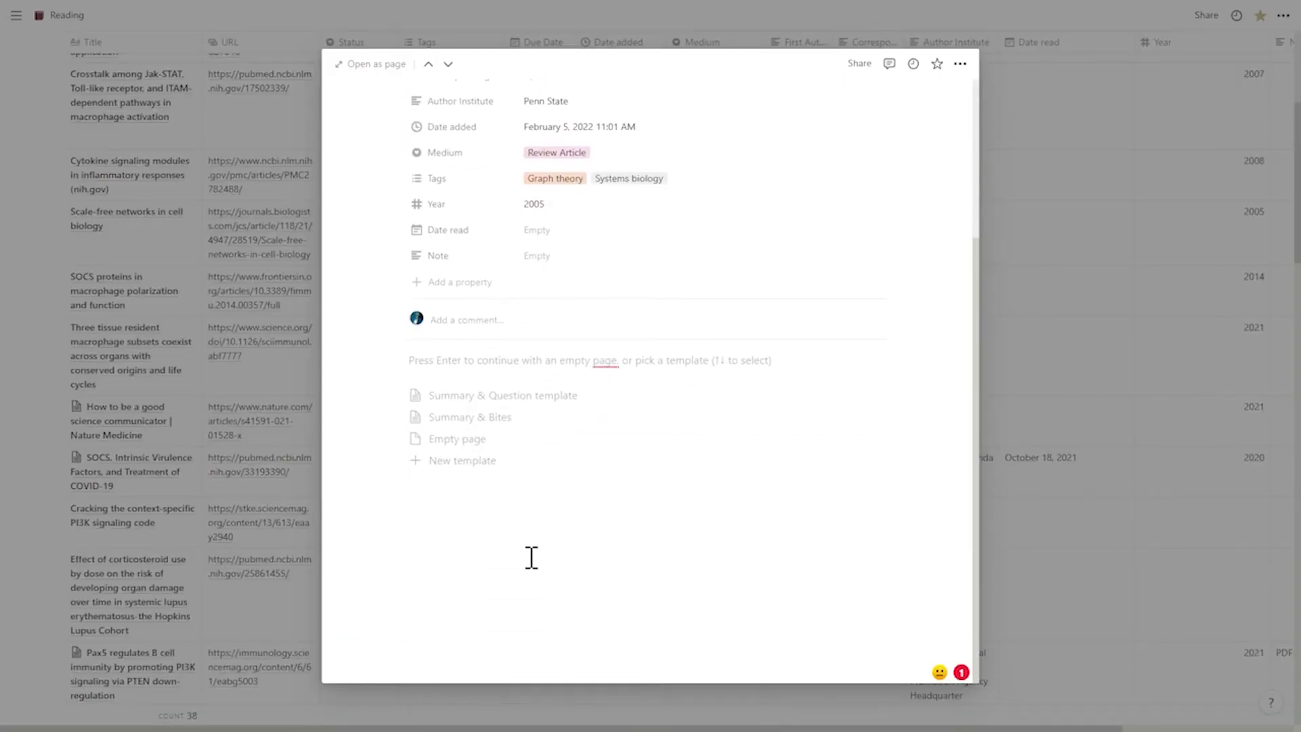
- Apply the Summary & Question template to the article's page and delete the inserted content
click(577, 399)
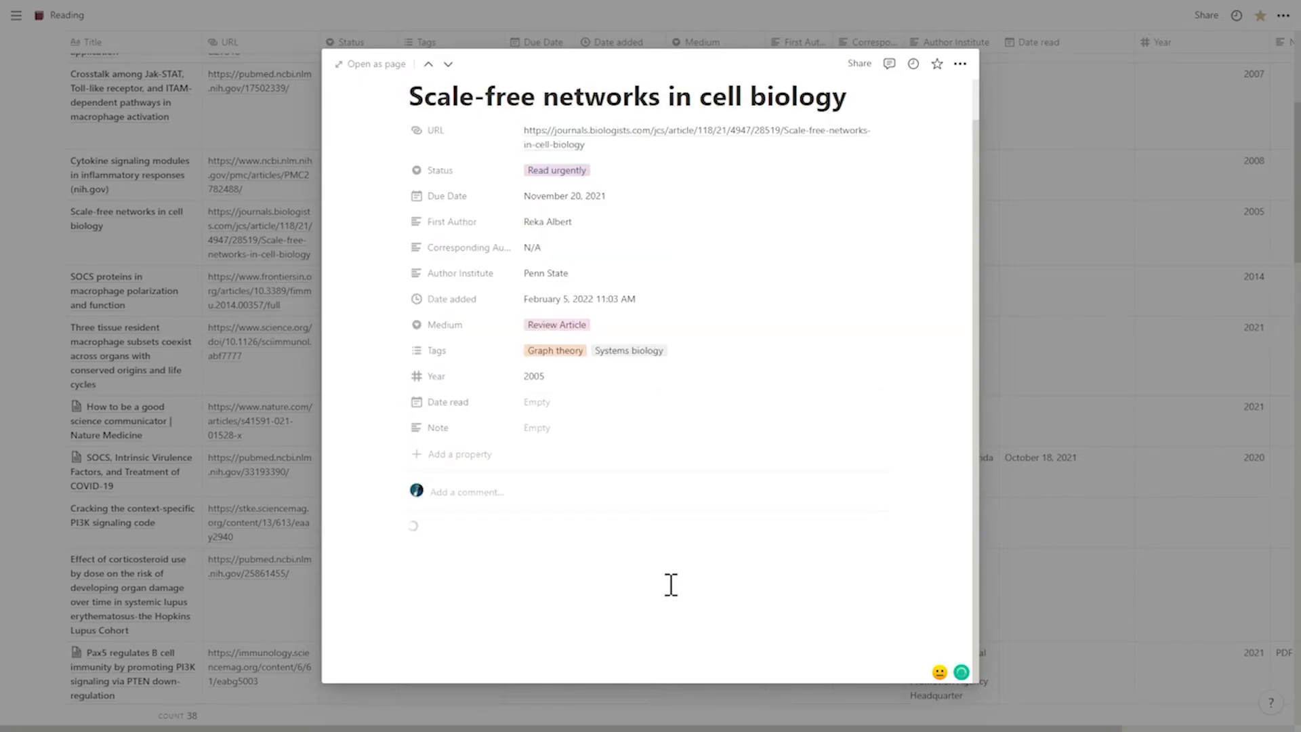
scroll(709, 594, down, 1)
drag(698, 655, 389, 487)
key(BackSpace)
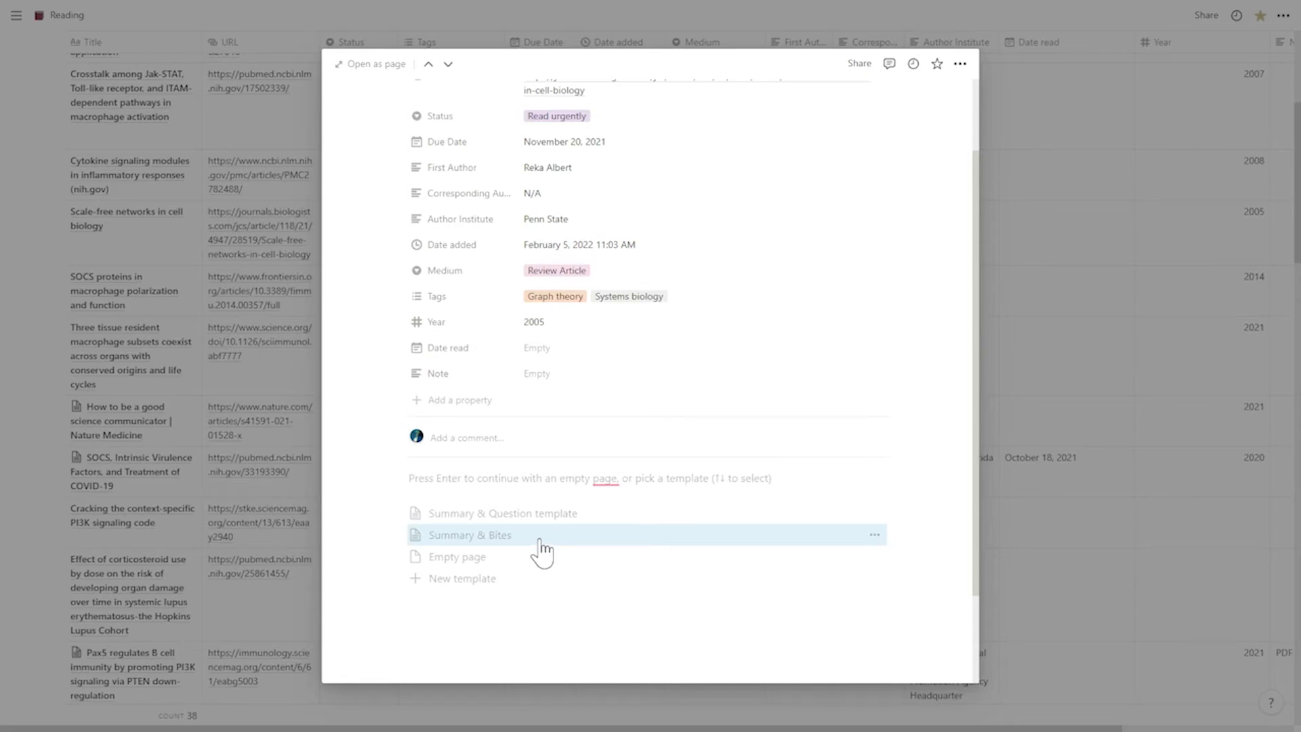
- Apply the Summary & Bites template to the "Scale-free networks in cell biology" page and view its sections
click(541, 539)
scroll(725, 561, down, 1)
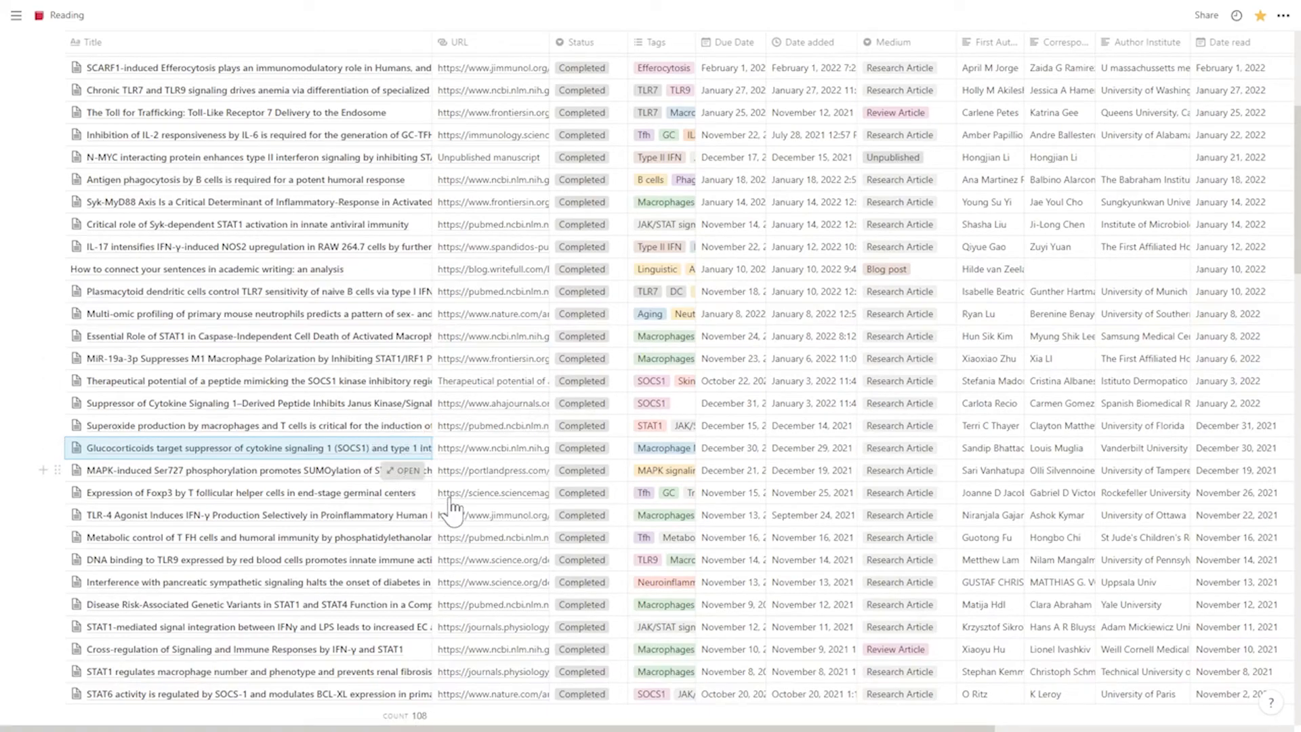
- Open the completed article about MAPK-induced Ser727 phosphorylation and look through its page content
click(404, 471)
scroll(708, 481, down, 5)
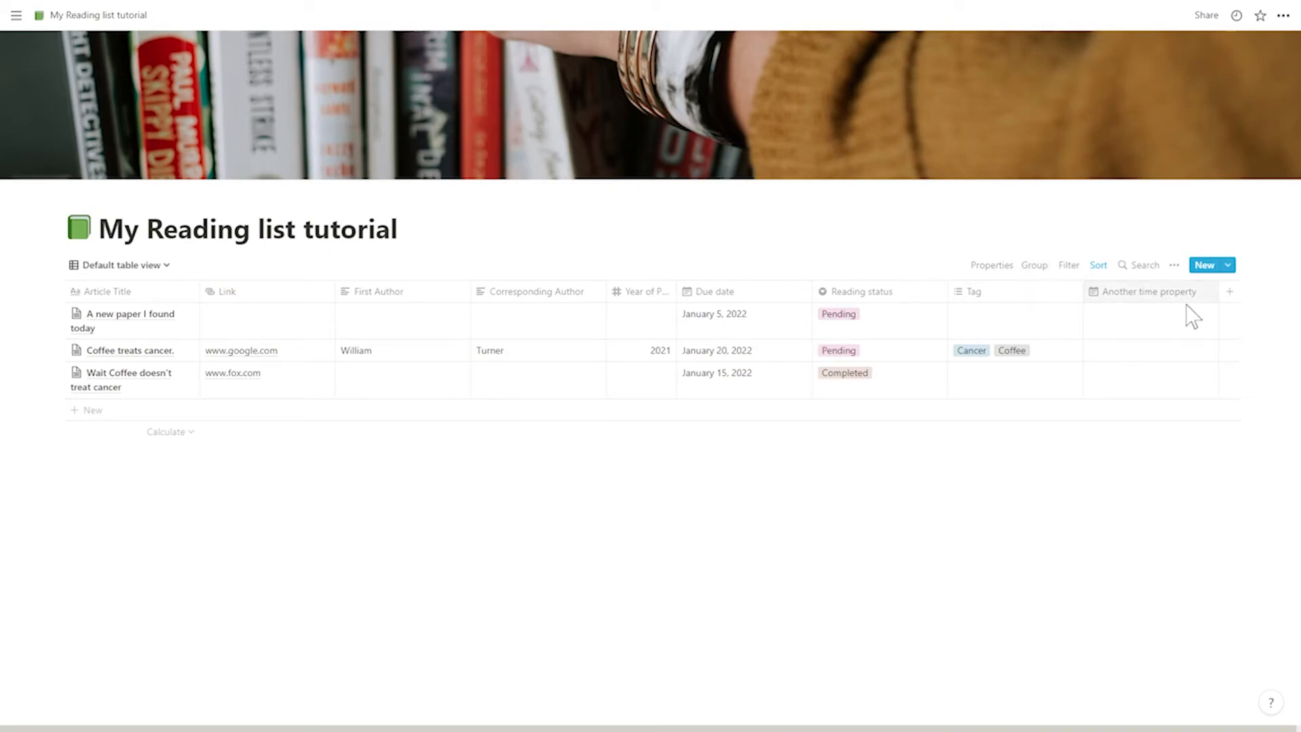
- Add a property of type Created time to the My Reading list tutorial table
click(1230, 296)
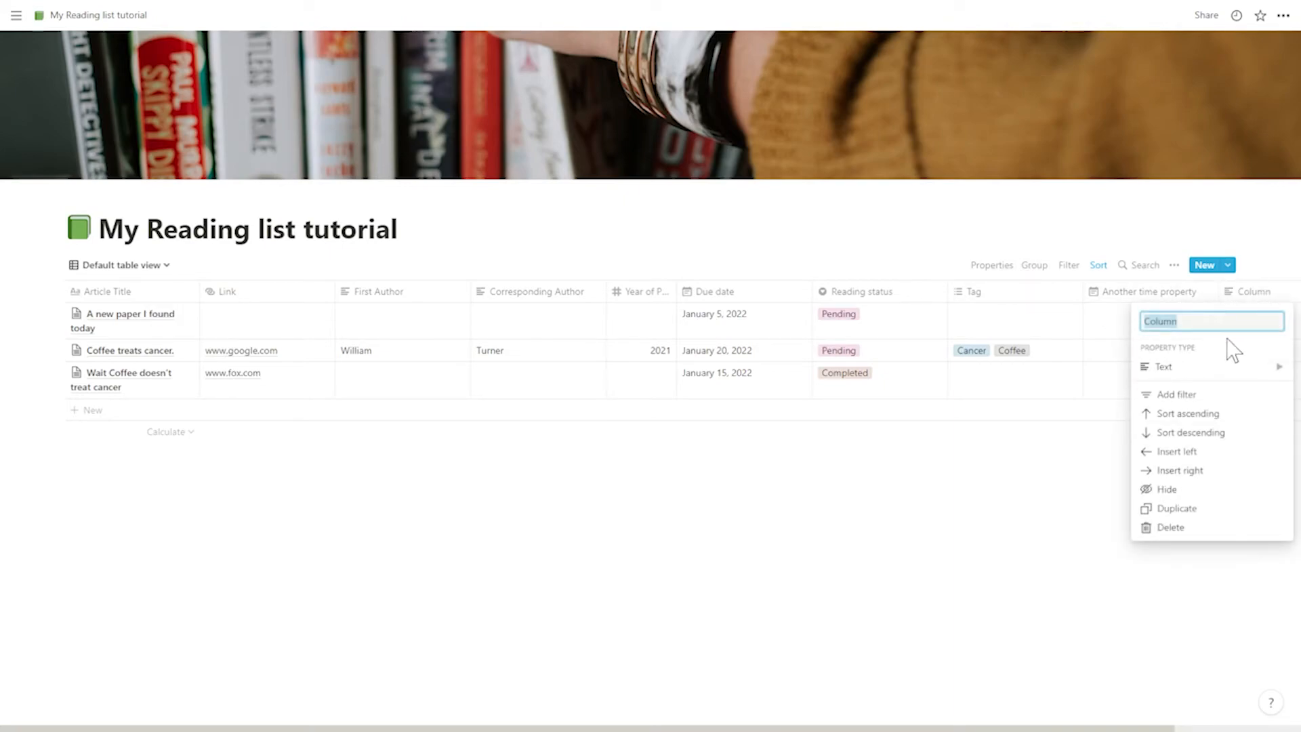
mouse_move(1220, 370)
scroll(1058, 434, down, 3)
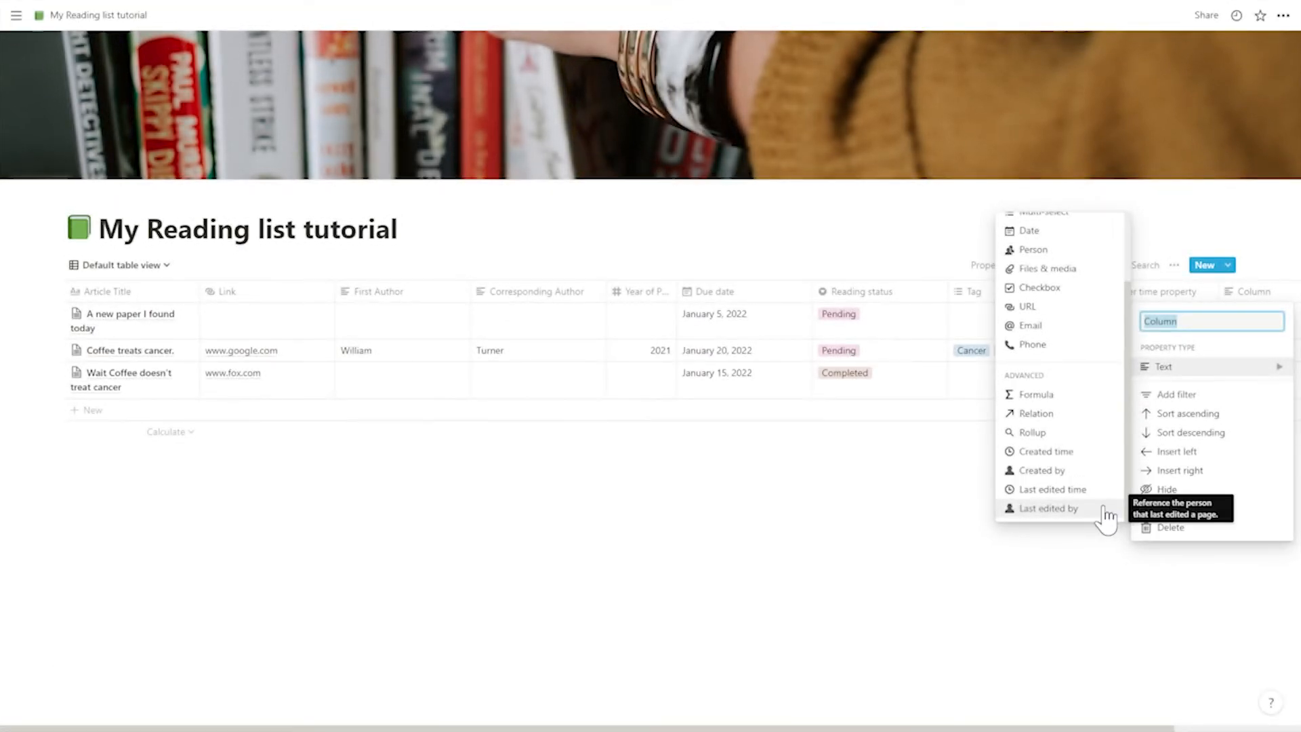
click(1094, 452)
- Rename the newly added creation-date property as "Created time"
drag(694, 723, 832, 724)
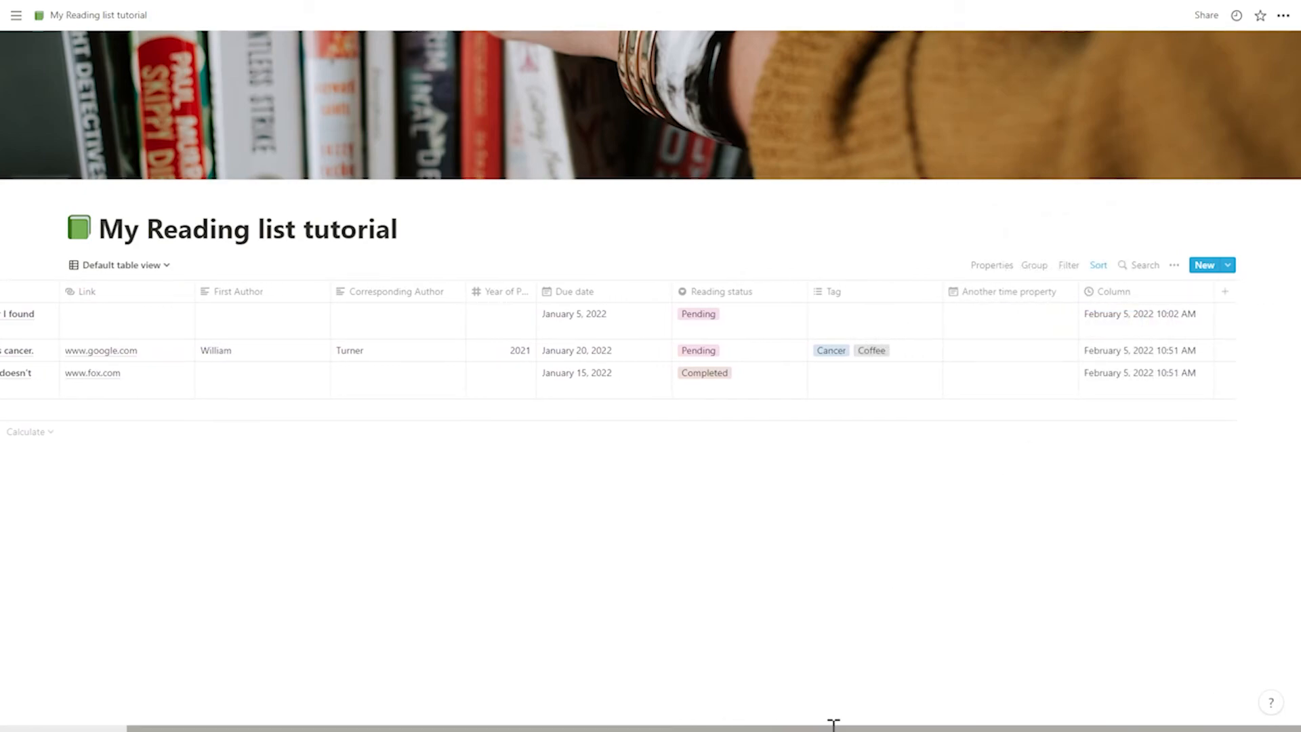
click(1133, 293)
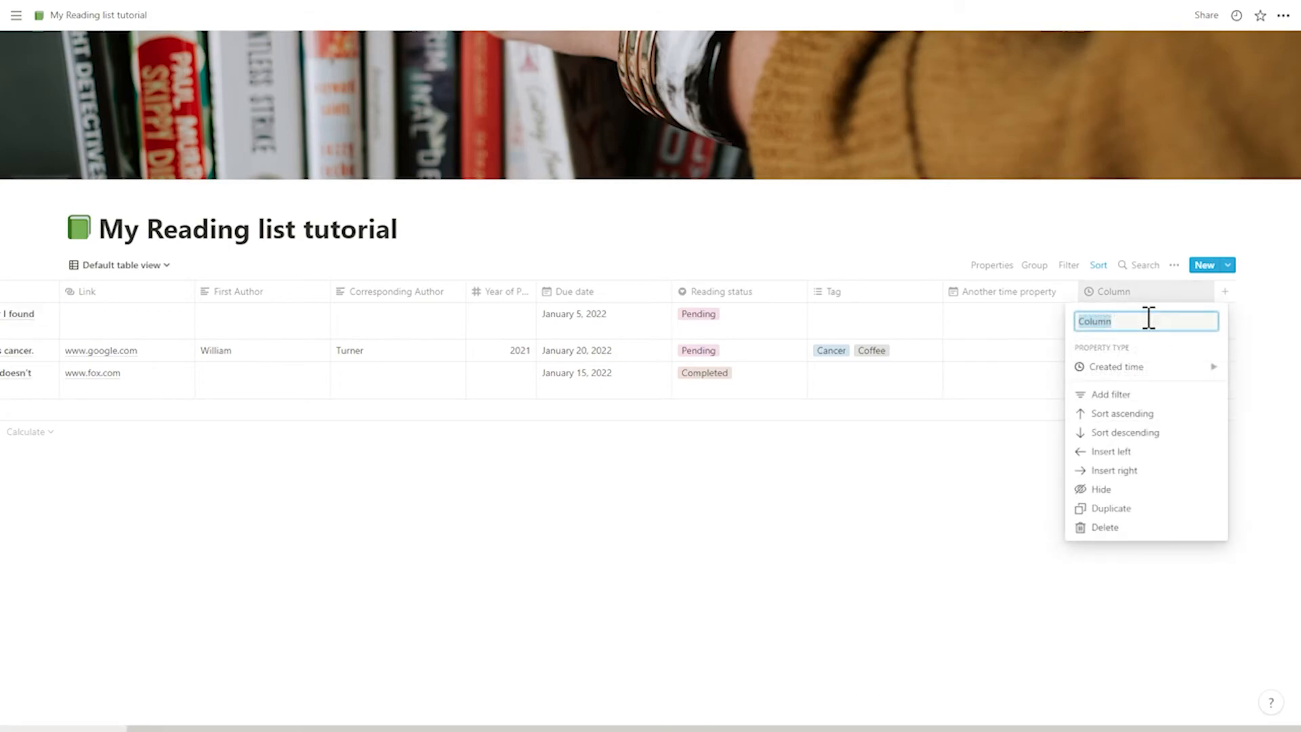
mouse_move(1217, 371)
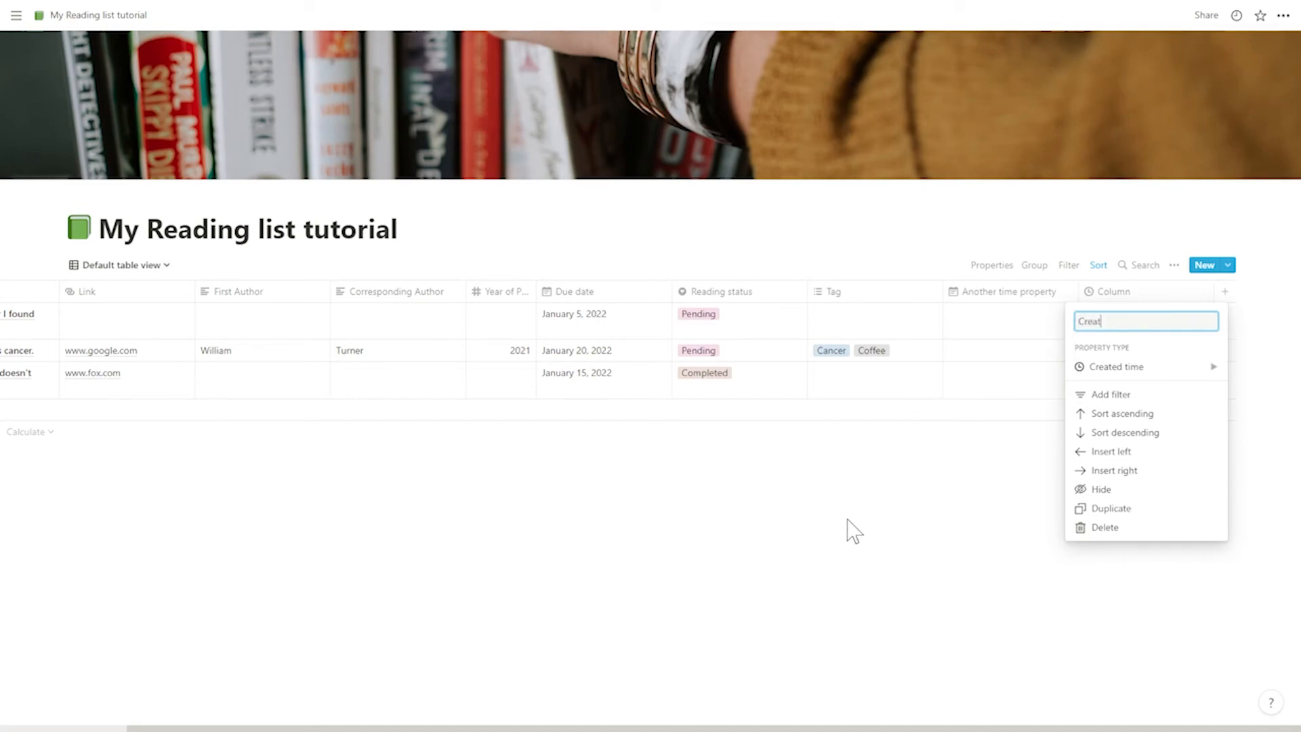
text(Created time)
key(Return)
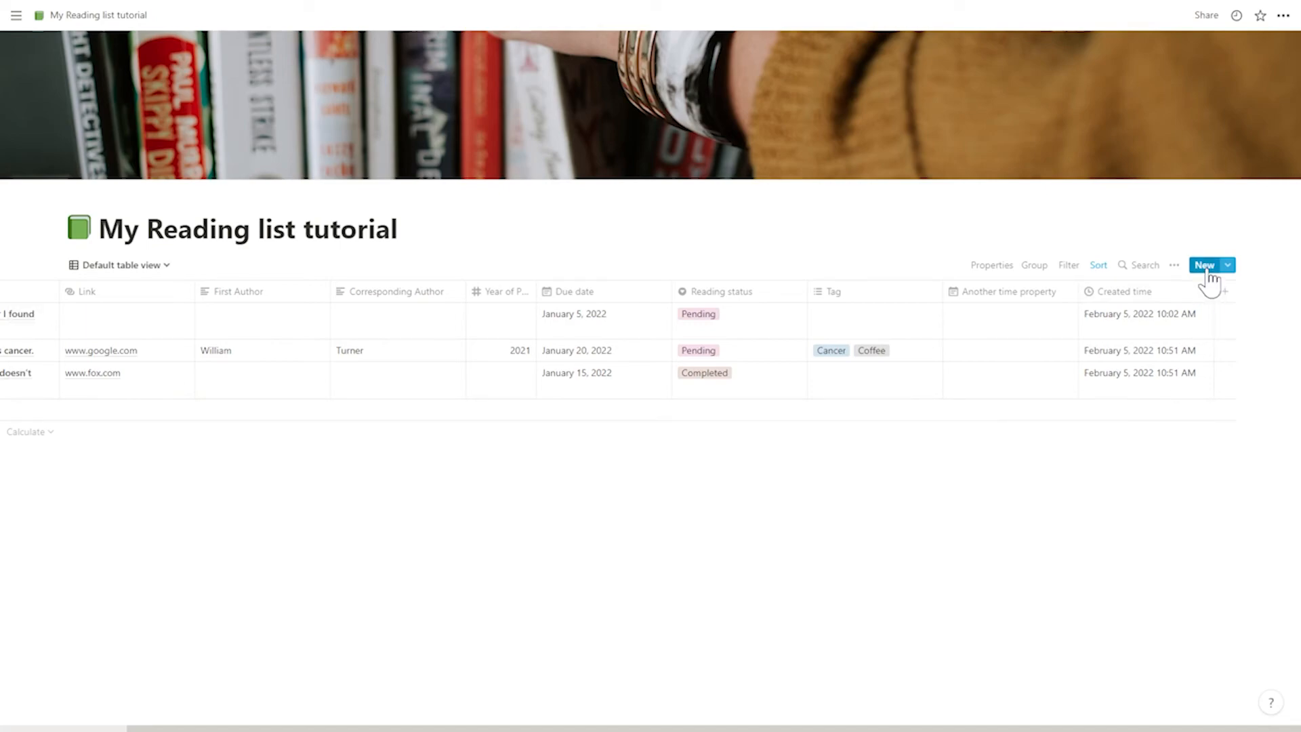
- Create an entry titled "New" in the reading list and check its creation time in the table
click(1205, 266)
text(New)
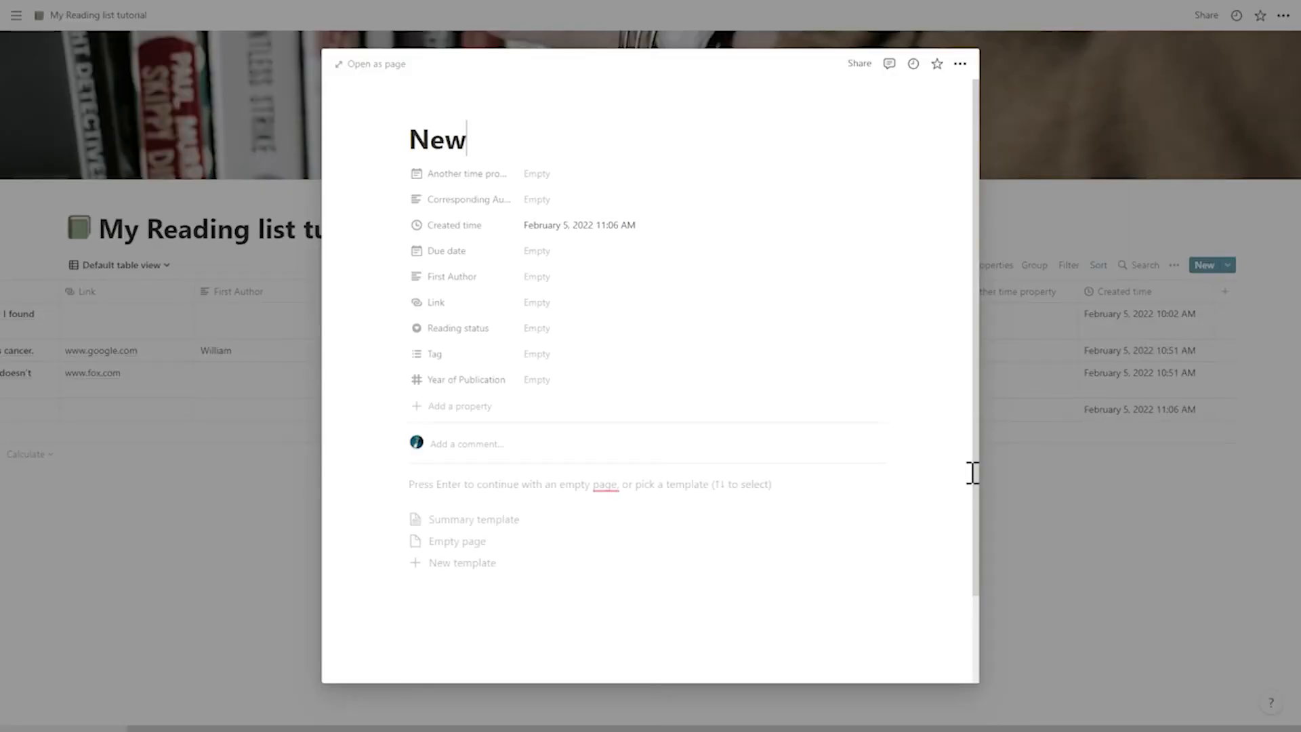
click(1138, 482)
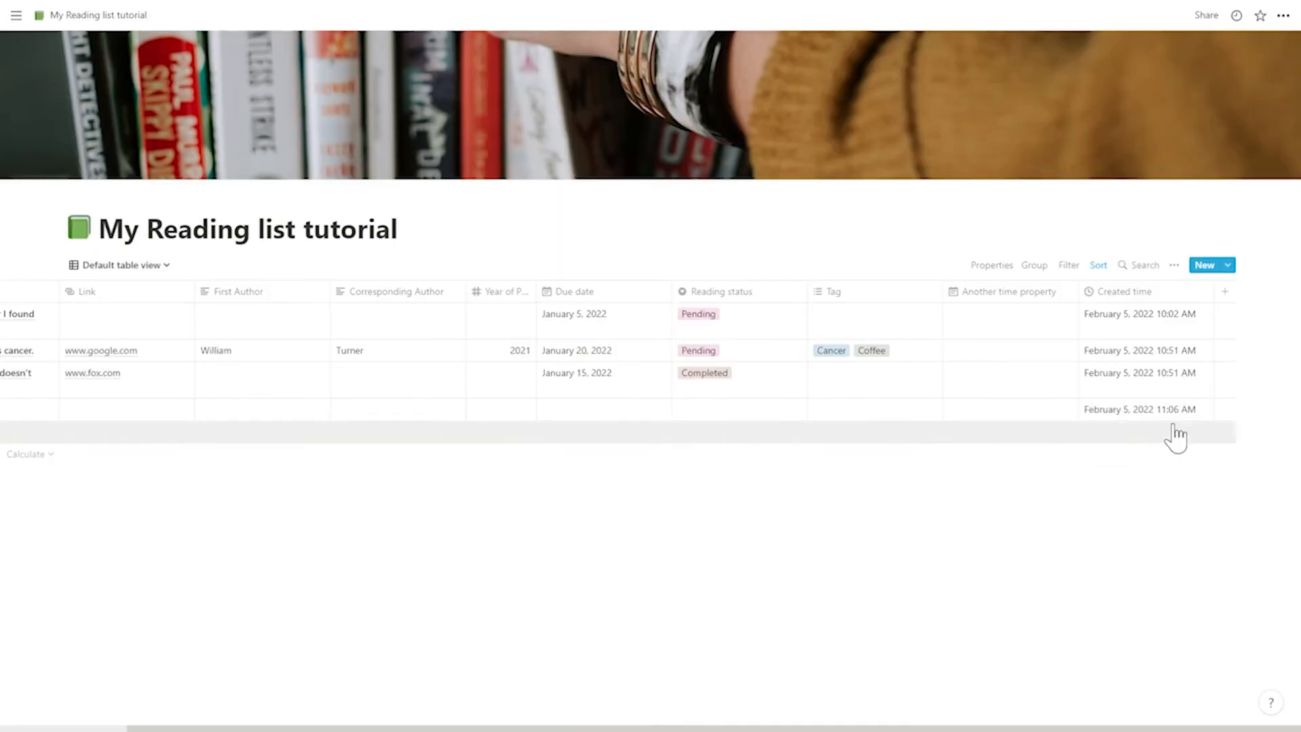
mouse_move(898, 722)
mouse_down()
mouse_move(753, 721)
mouse_move(877, 724)
mouse_up()
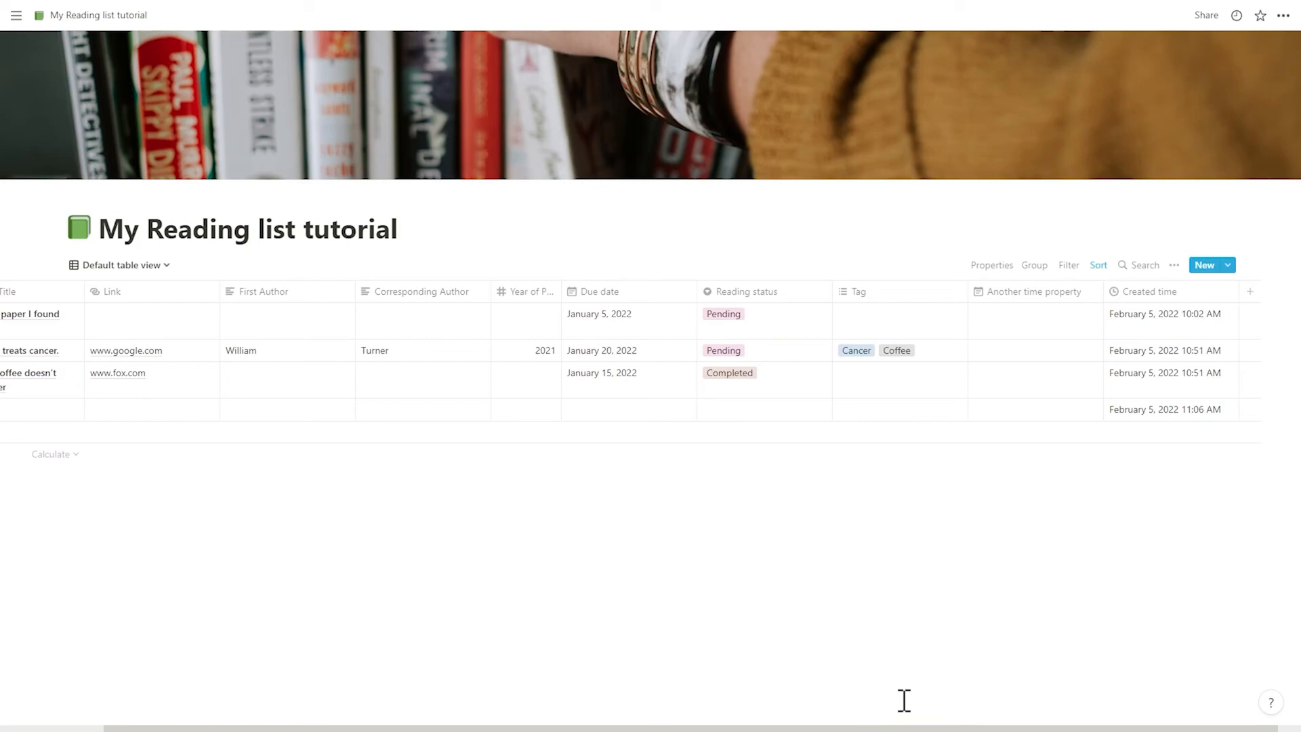
scroll(864, 487, left, 3)
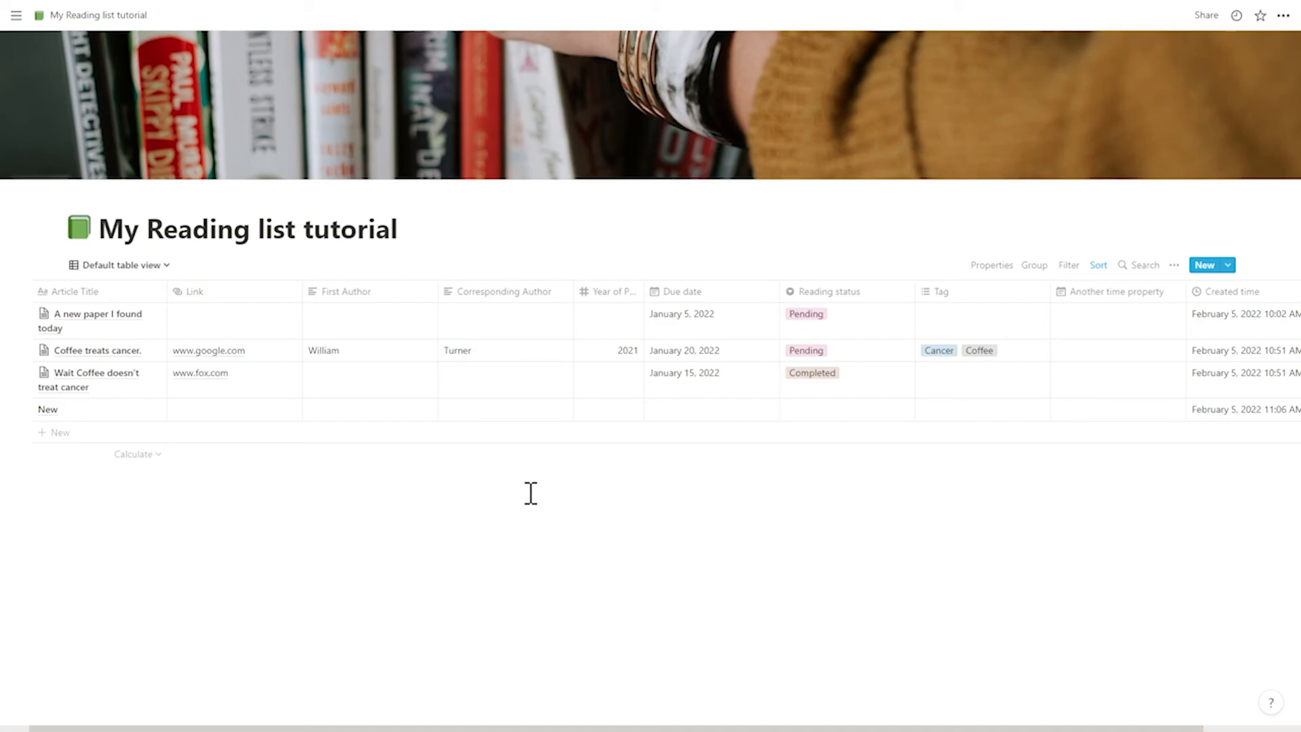
- Review the reading list's saved views, its sort rules and its templates
click(165, 267)
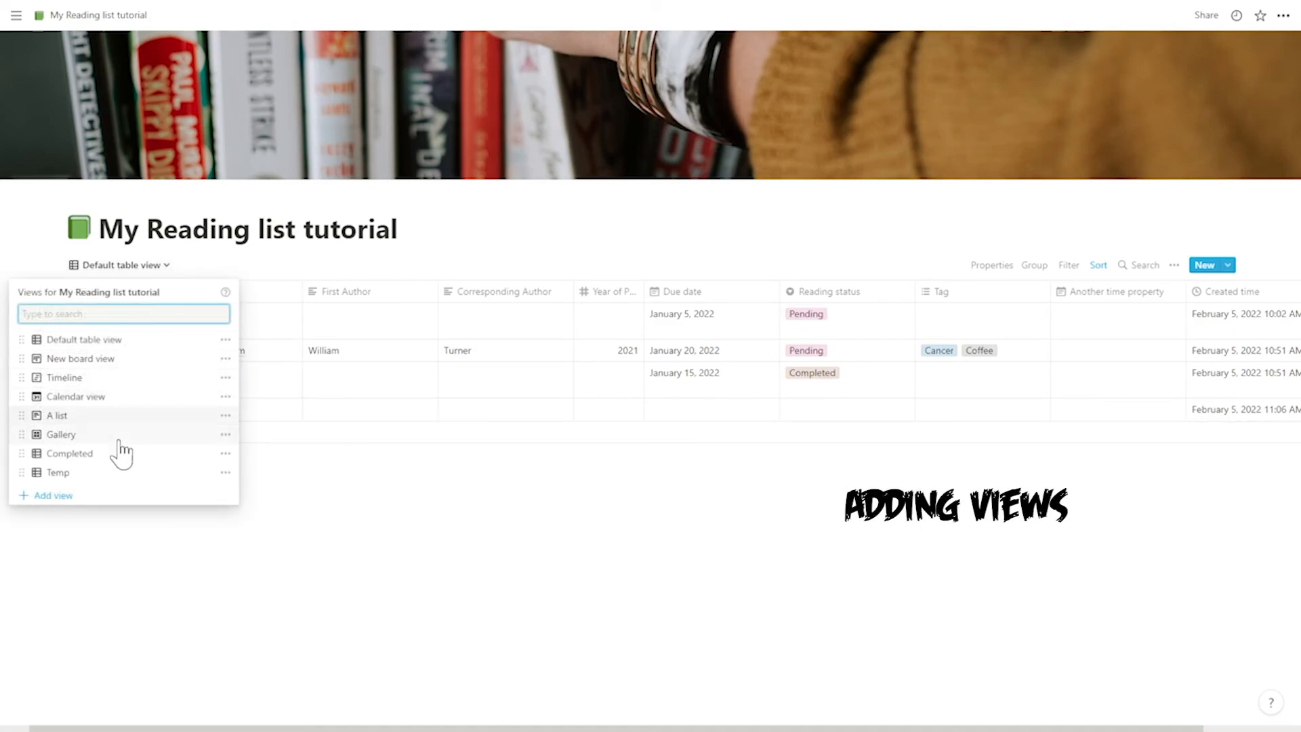
click(314, 505)
click(1099, 265)
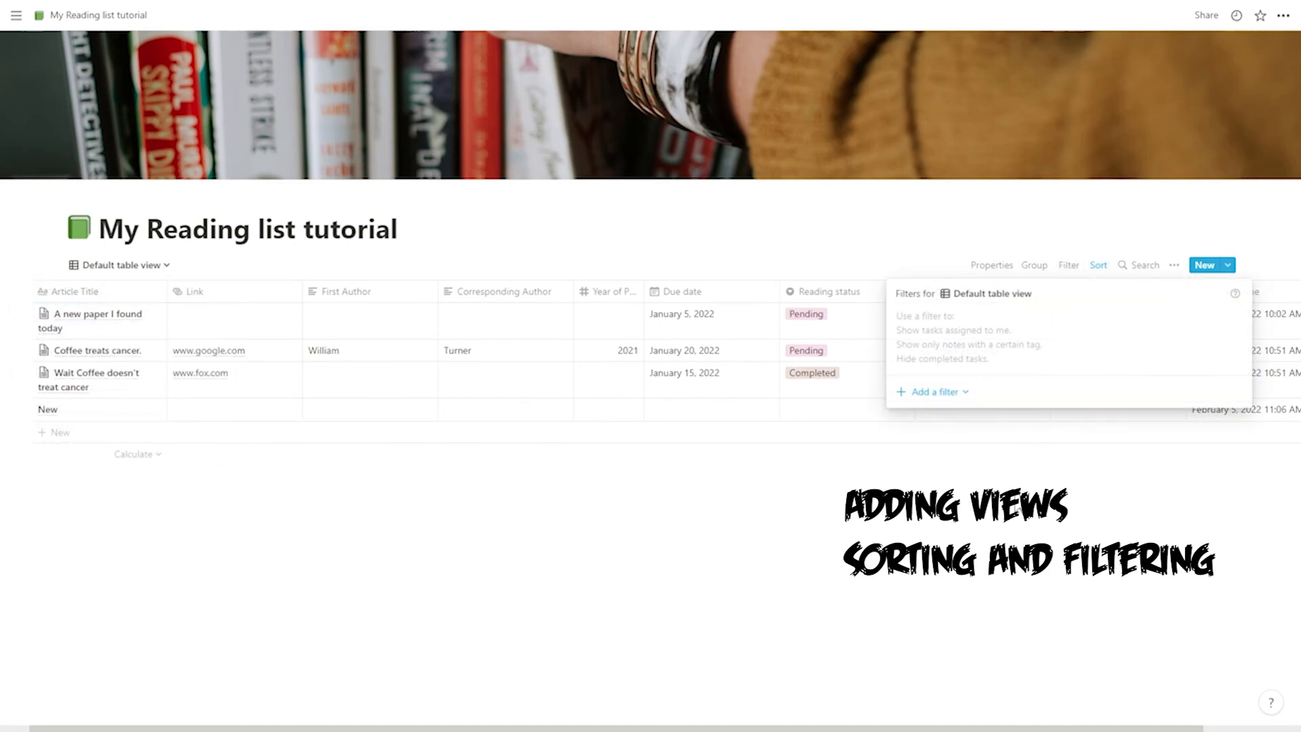
click(1167, 275)
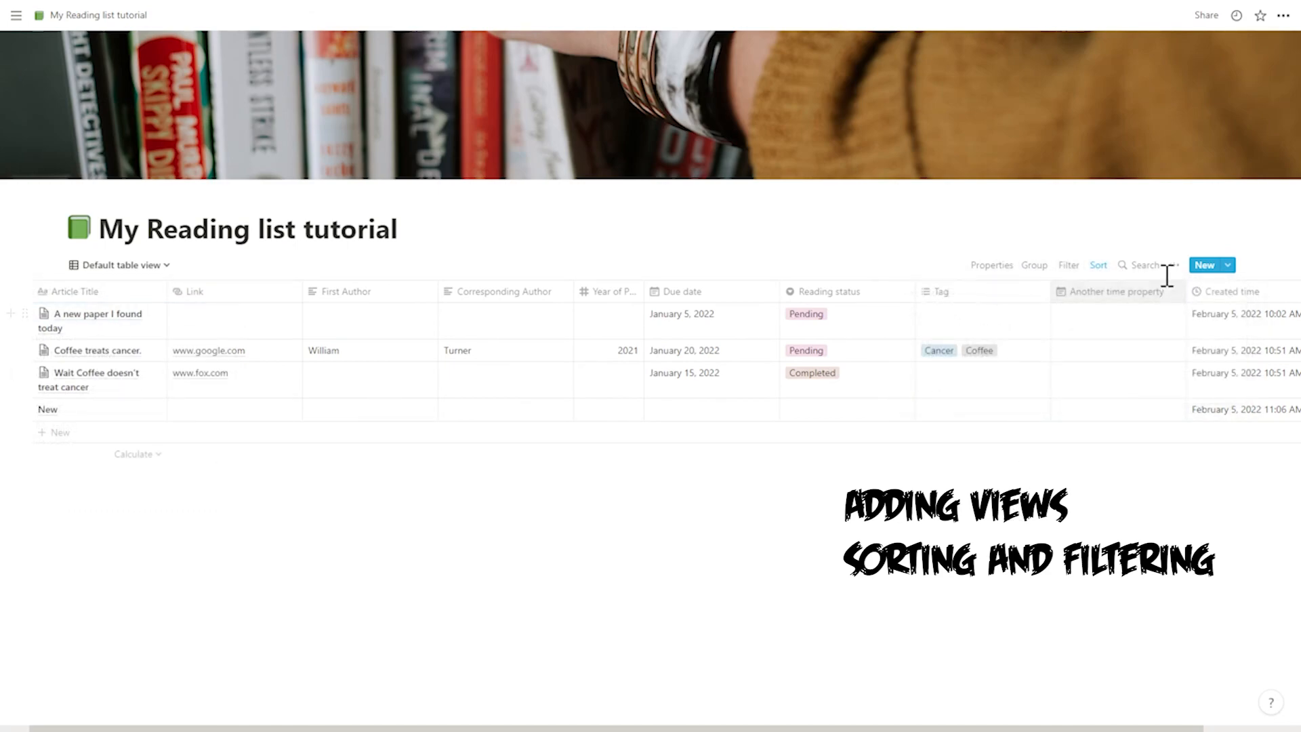
click(1174, 265)
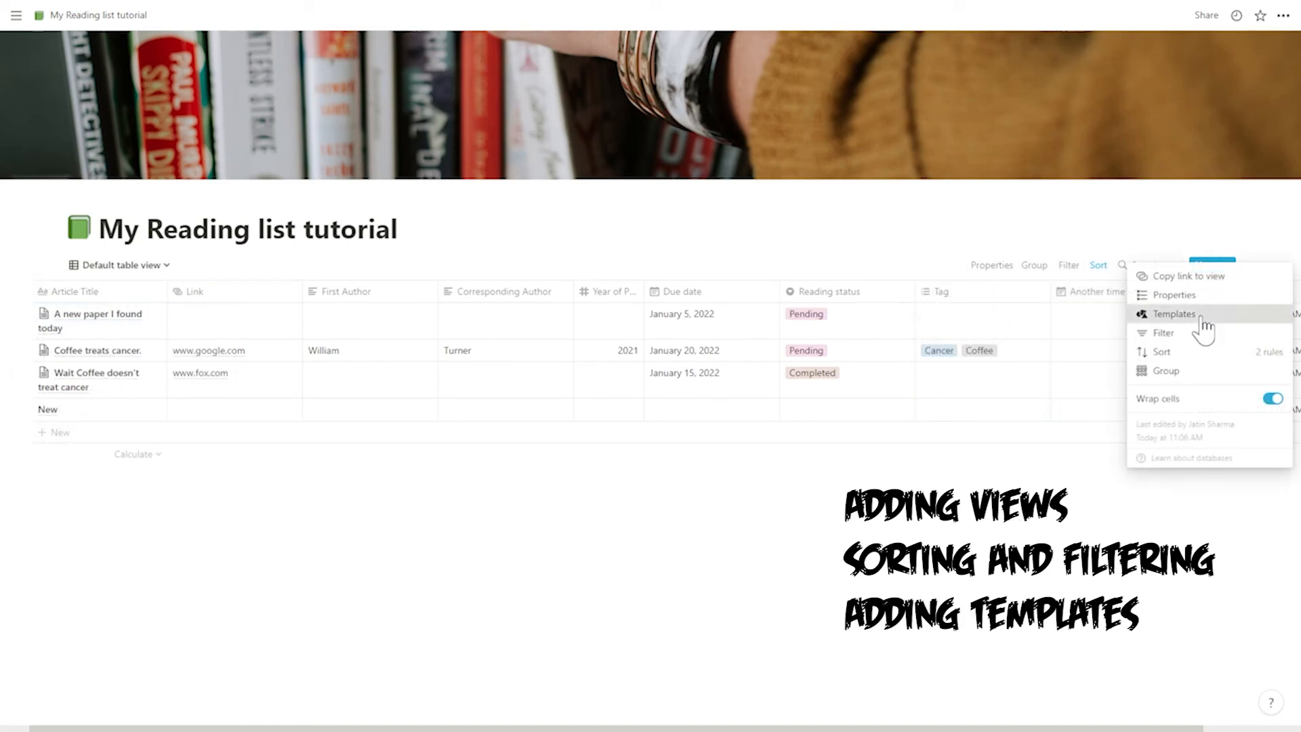
click(1204, 315)
click(1090, 409)
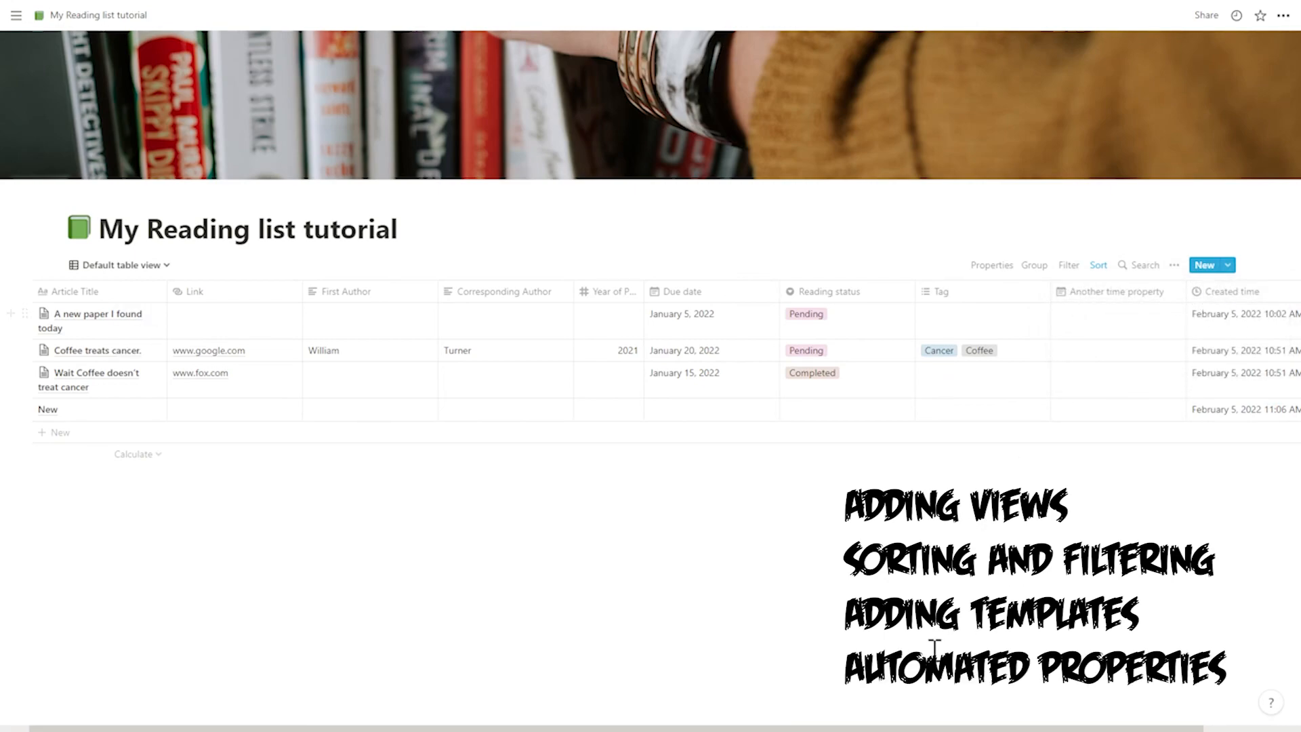
- Add another column after Created time in the reading list table and look at its property type setting
drag(938, 722, 1036, 722)
click(1234, 302)
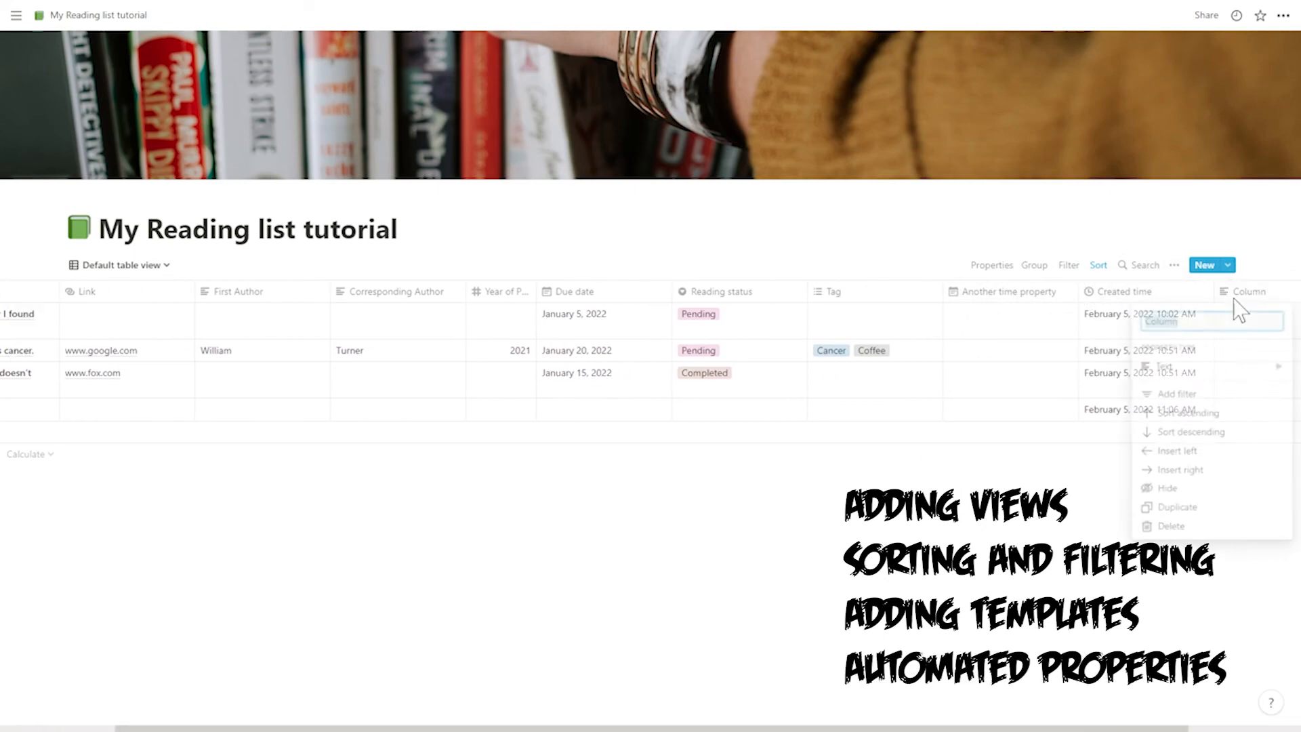
click(1237, 369)
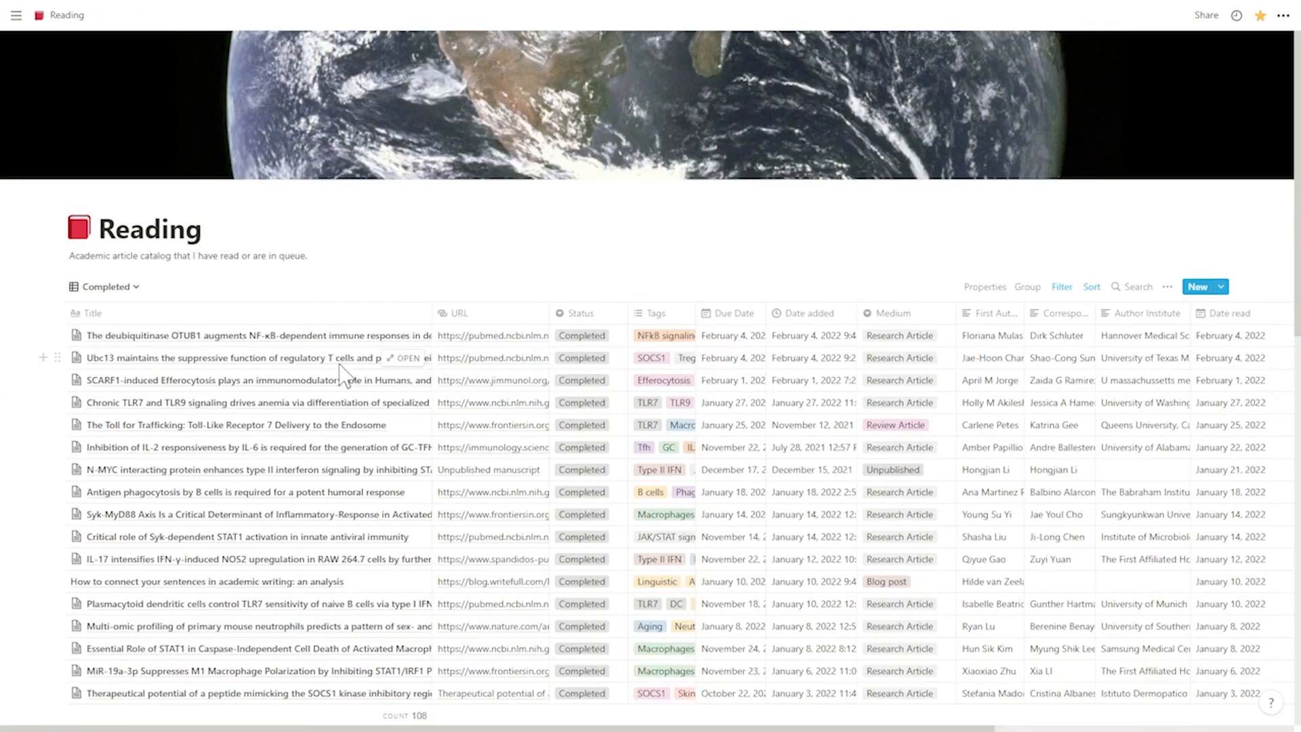
- Switch the Reading database to its Timeline view and look along the article dates
click(136, 286)
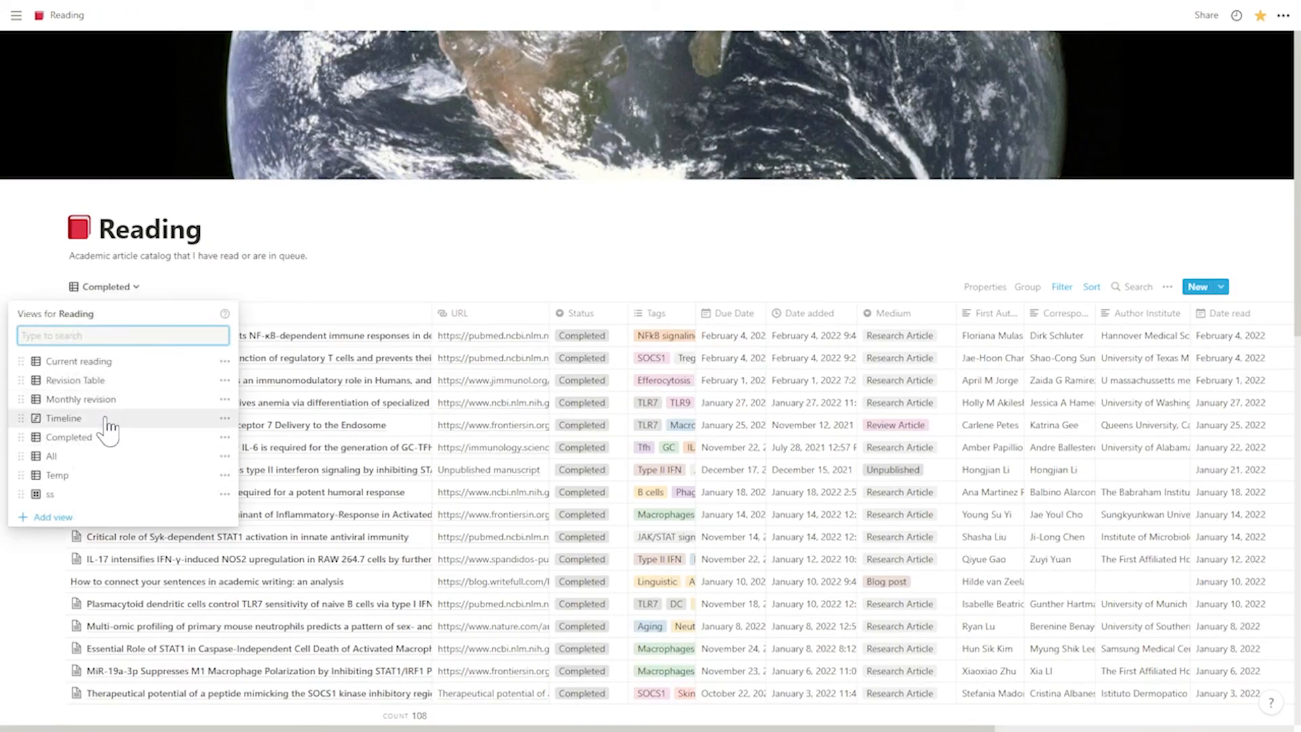
click(107, 419)
drag(493, 725, 535, 726)
- Switch the Reading database to the Revision Table view and look across all its columns
click(100, 287)
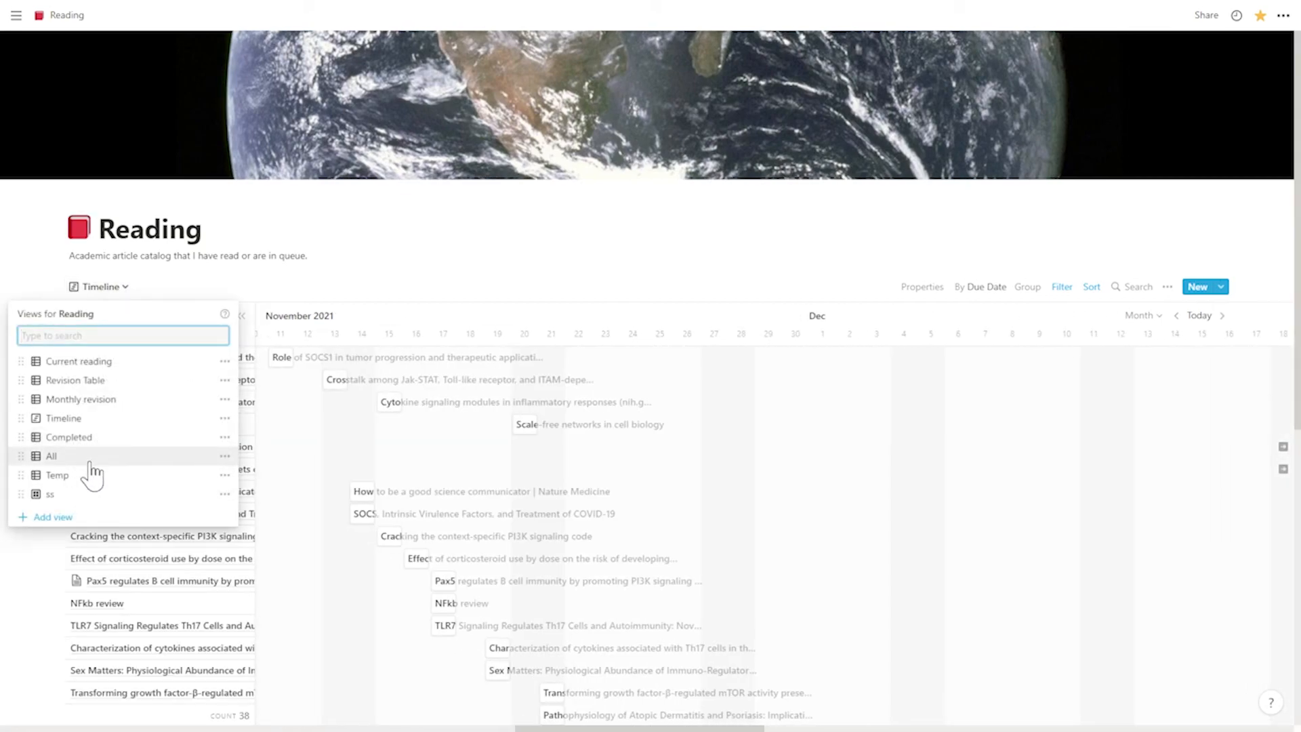
click(100, 380)
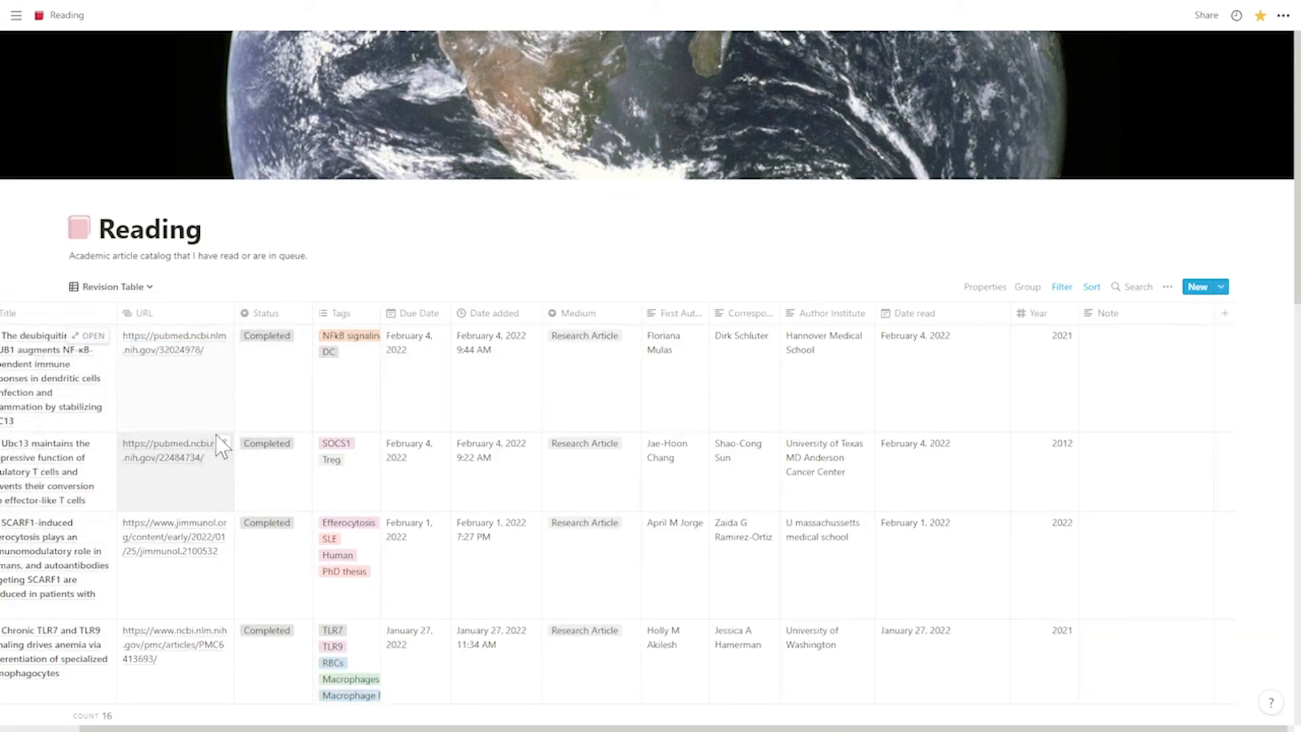
drag(616, 726, 709, 726)
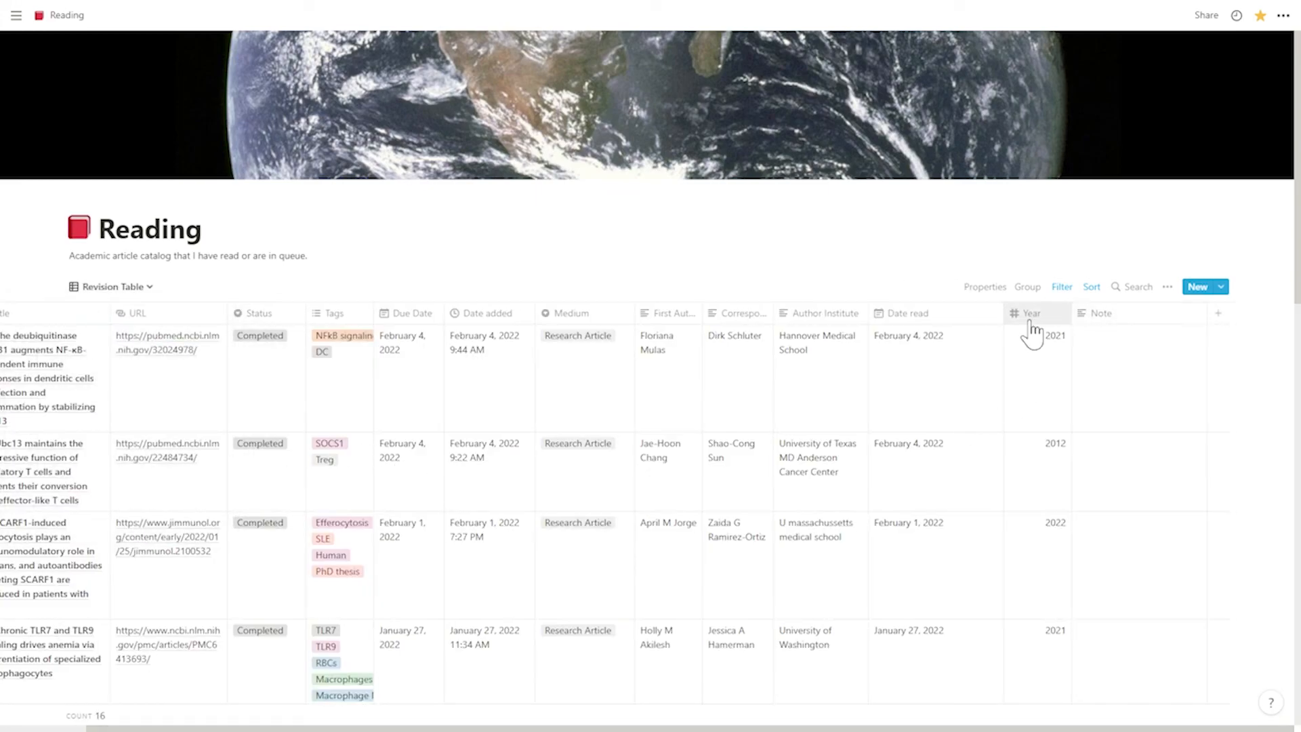
drag(717, 726, 621, 725)
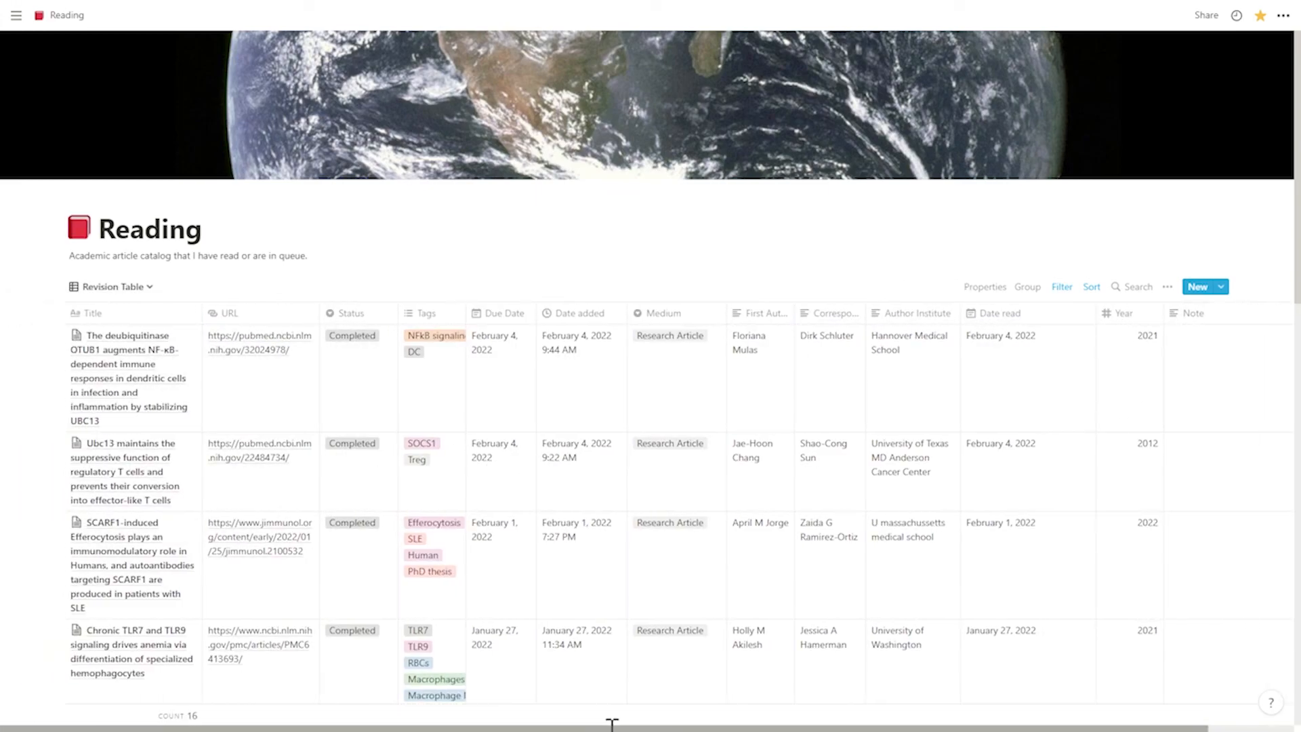